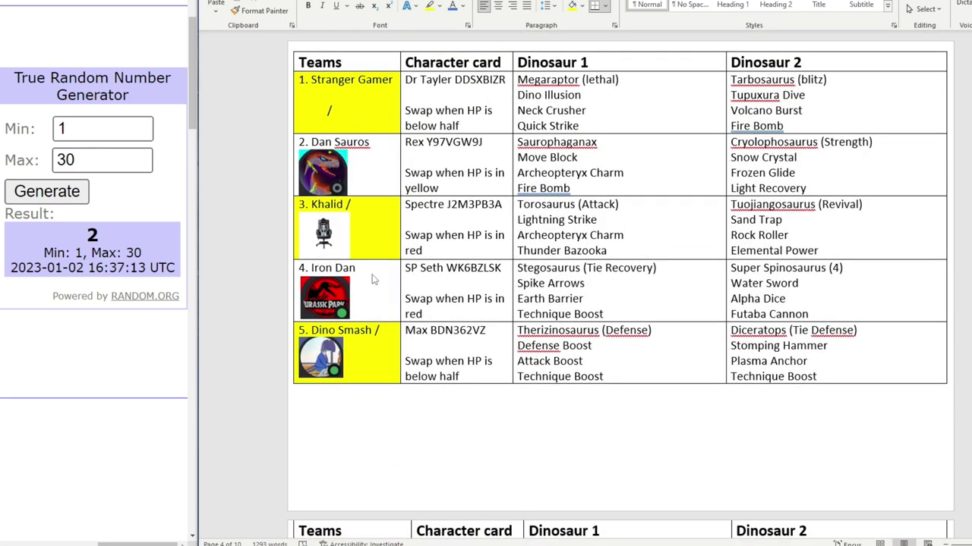
- Shade the cell of team 4 in the Teams column yellow
{"action": "left_click", "coordinate": [372, 272]}
{"action": "left_click", "coordinate": [572, 6]}
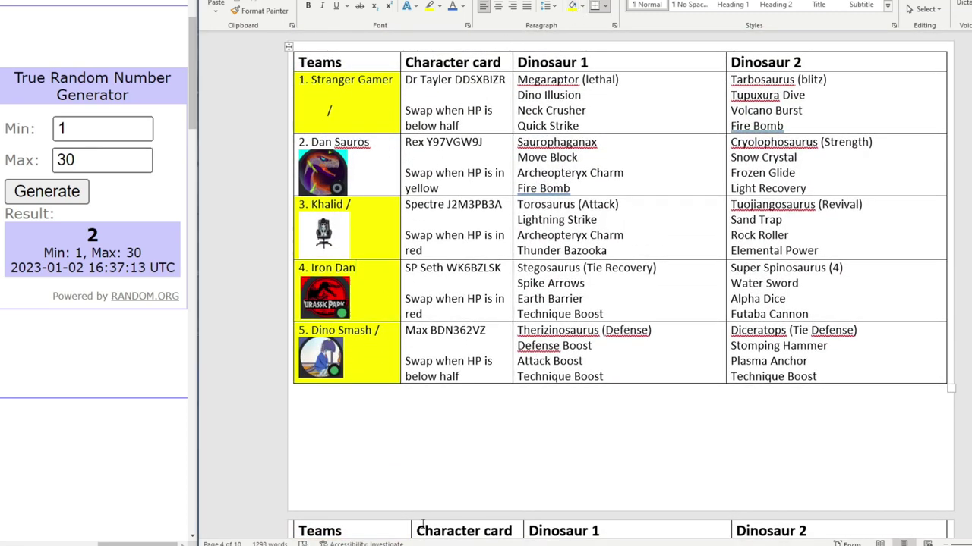
- Generate a random number between 1 and 29, and shade the Hex team's cell yellow
{"action": "left_click", "coordinate": [61, 195]}
{"action": "scroll", "coordinate": [357, 197], "scroll_direction": "down", "scroll_amount": 10}
{"action": "left_click", "coordinate": [375, 249]}
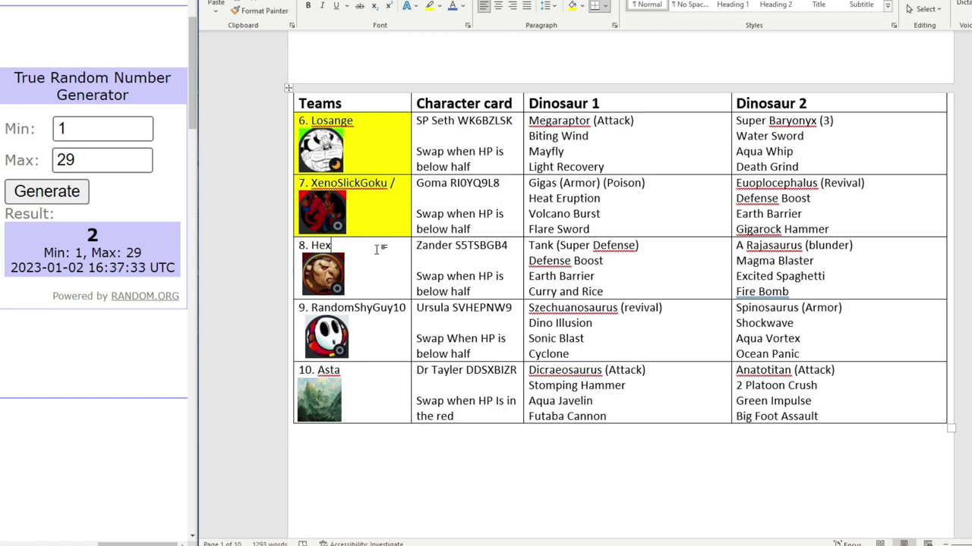
{"action": "left_click", "coordinate": [572, 5]}
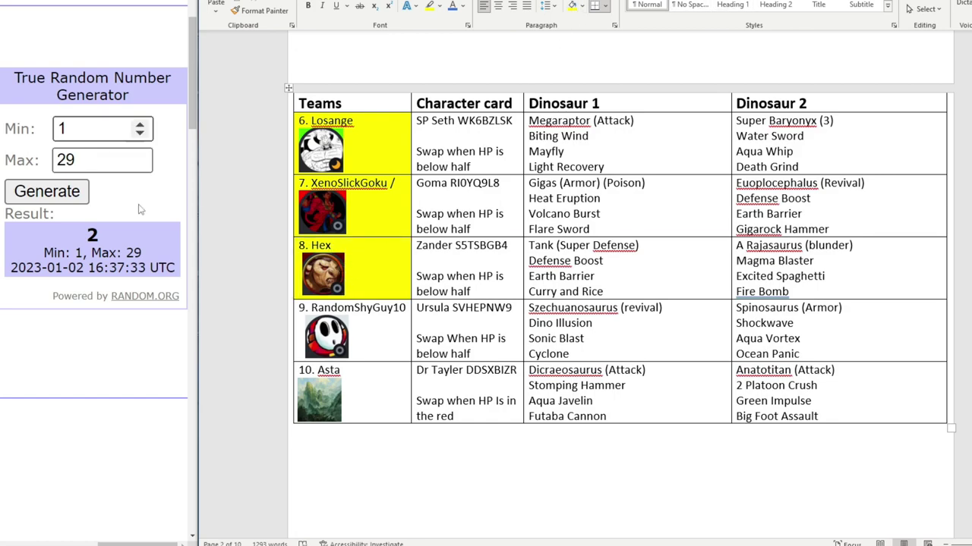
- Switch to the Excel group sheet and enter "2. Hex" in the second row of Group F
{"action": "left_click", "coordinate": [408, 545]}
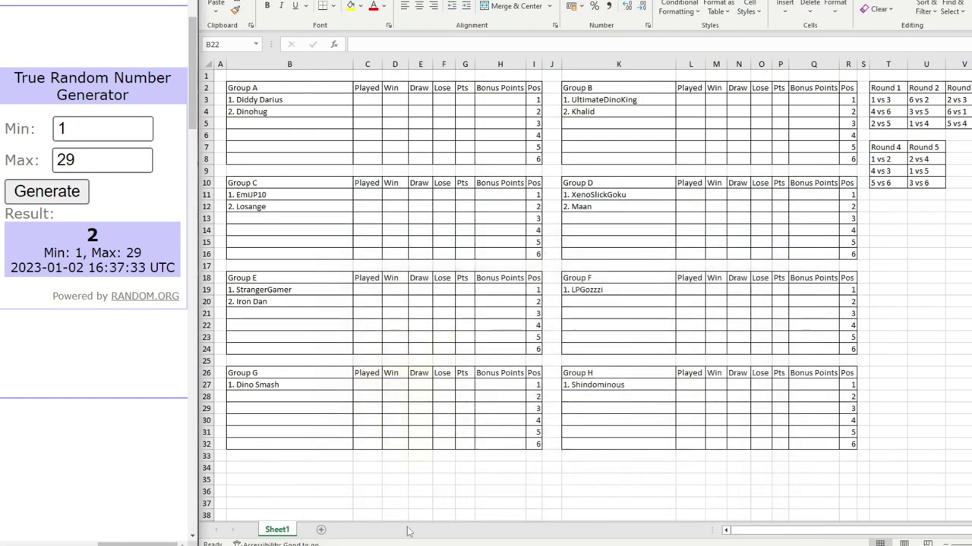
{"action": "left_click", "coordinate": [578, 302]}
{"action": "left_click", "coordinate": [577, 301]}
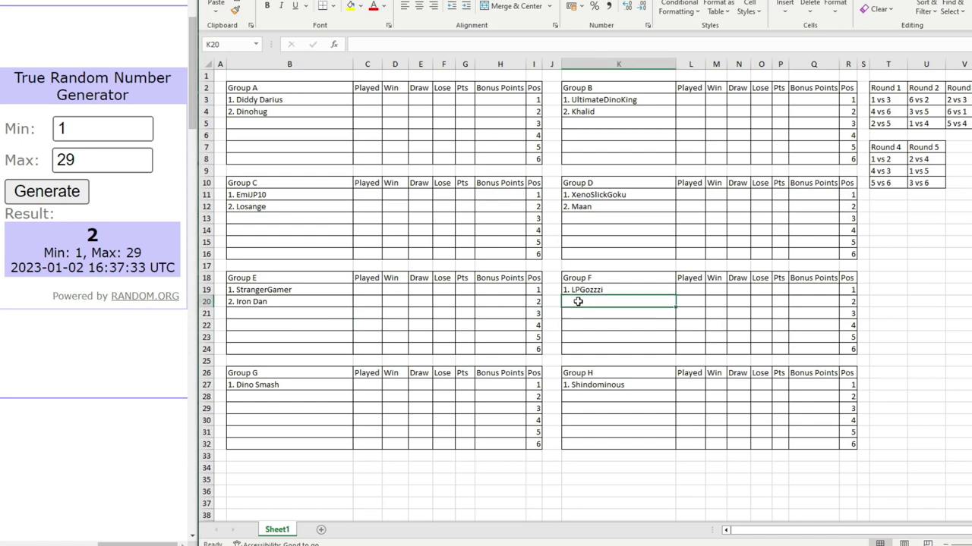
{"action": "scroll", "coordinate": [535, 188], "scroll_direction": "up", "scroll_amount": 5}
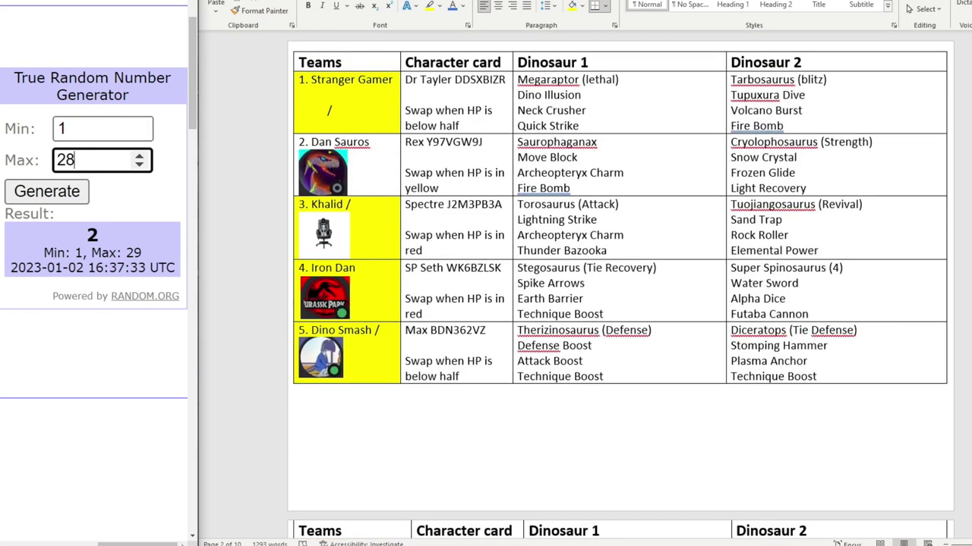
{"action": "left_click", "coordinate": [44, 195]}
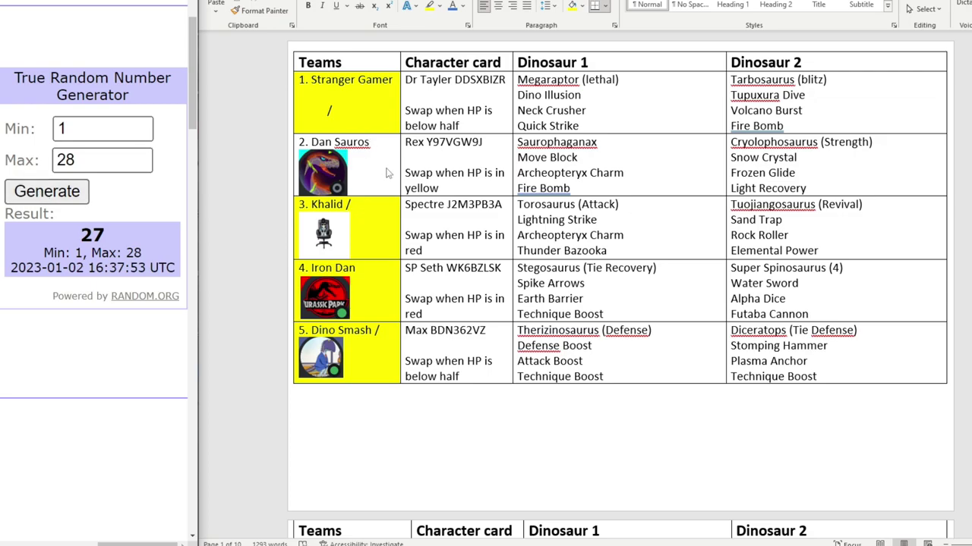
{"action": "scroll", "coordinate": [387, 173], "scroll_direction": "down", "scroll_amount": 20}
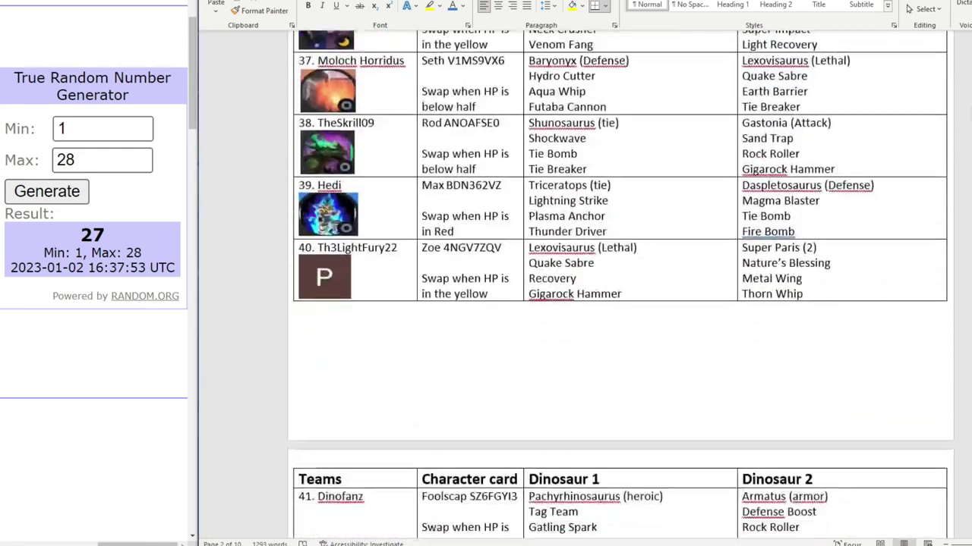
{"action": "scroll", "coordinate": [621, 285], "scroll_direction": "down", "scroll_amount": 5}
{"action": "scroll", "coordinate": [622, 285], "scroll_direction": "up", "scroll_amount": 3}
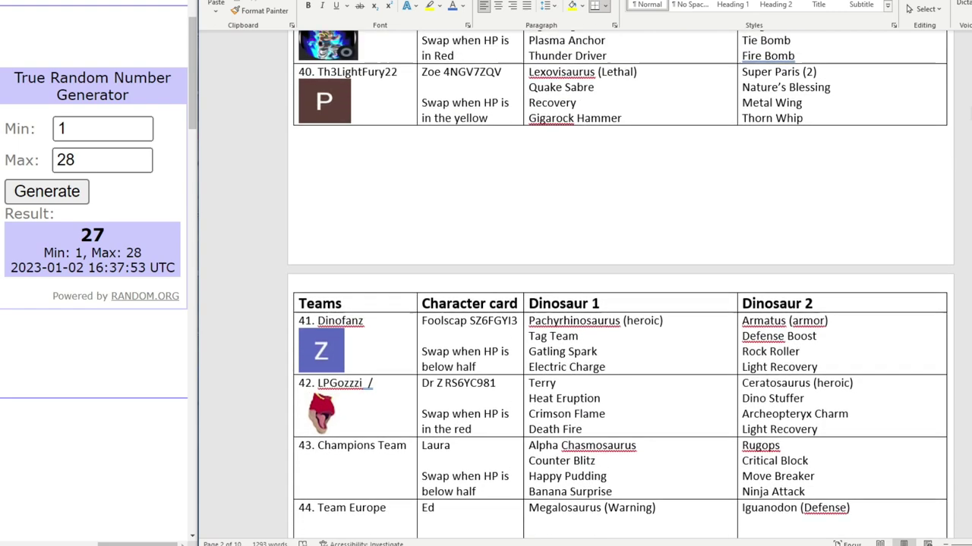
{"action": "scroll", "coordinate": [621, 284], "scroll_direction": "up", "scroll_amount": 1}
{"action": "scroll", "coordinate": [621, 284], "scroll_direction": "down", "scroll_amount": 1}
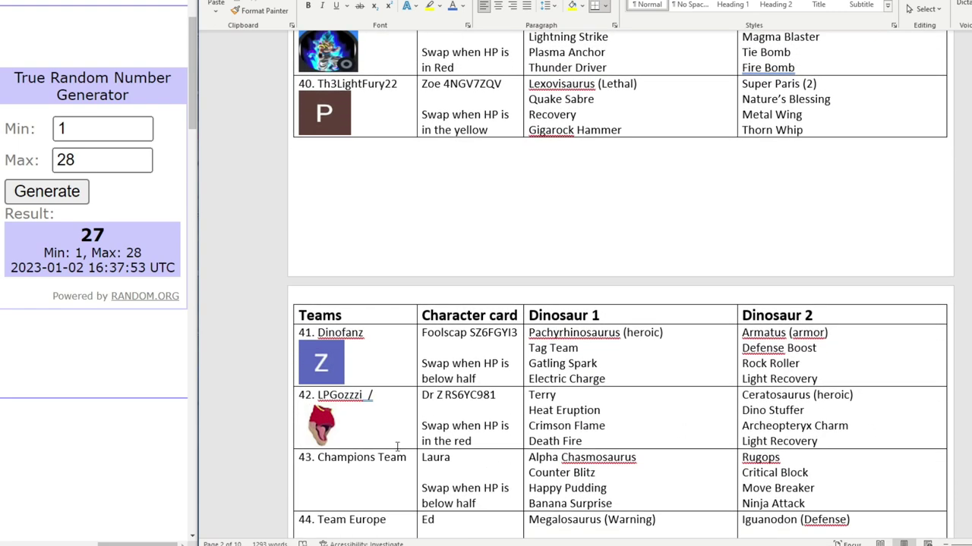
{"action": "left_click", "coordinate": [572, 6]}
{"action": "scroll", "coordinate": [375, 271], "scroll_direction": "up", "scroll_amount": 4}
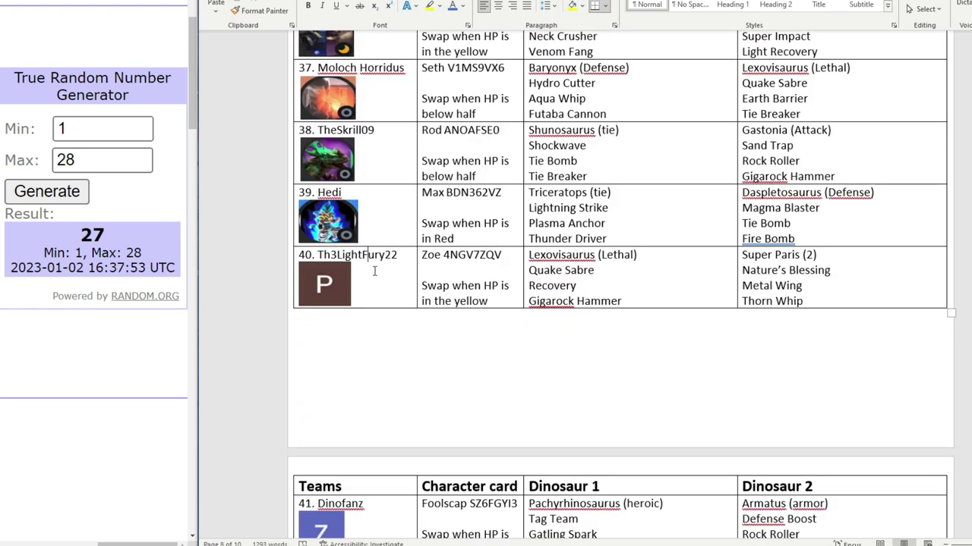
{"action": "key", "text": "alt+Tab"}
{"action": "left_click", "coordinate": [280, 398]}
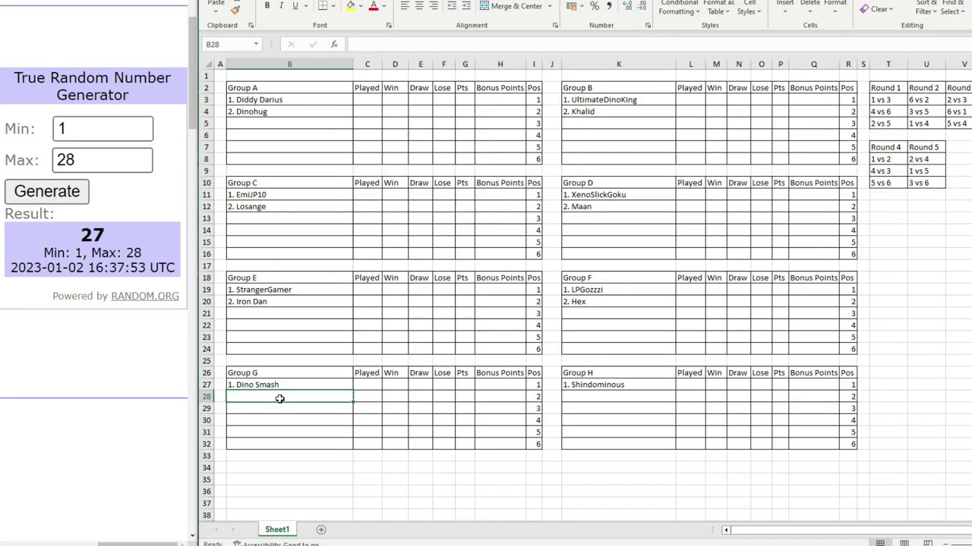
{"action": "type", "text": "2."}
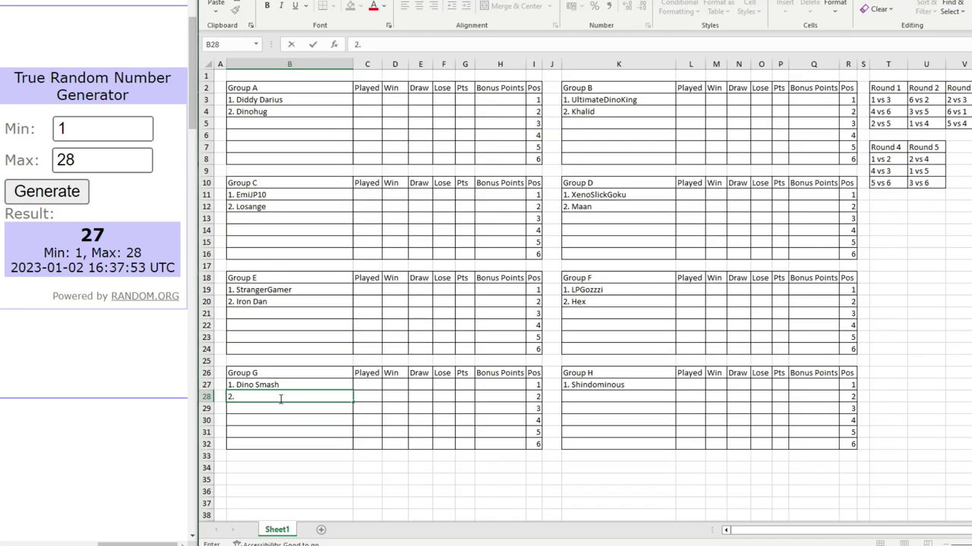
{"action": "type", "text": "Th3LightFury22"}
{"action": "left_click", "coordinate": [281, 413]}
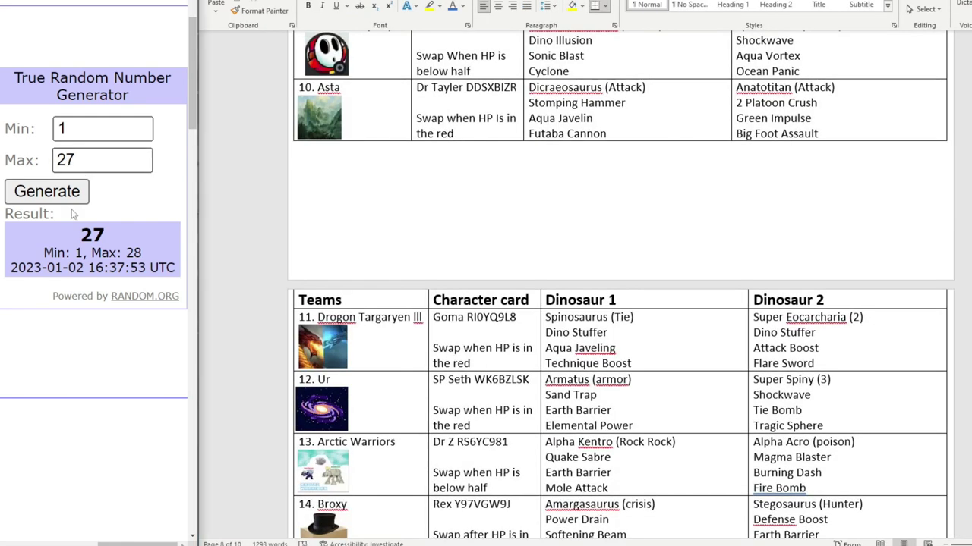
- Generate a random number between 1 and 27, and shade the Dragon Destroyer cell in the Word team list yellow
{"action": "left_click", "coordinate": [69, 201]}
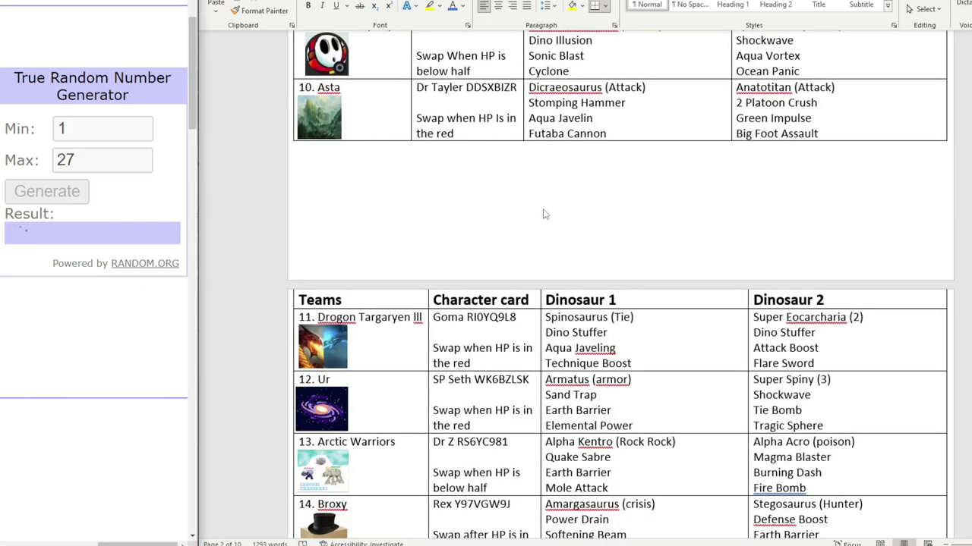
{"action": "scroll", "coordinate": [684, 271], "scroll_direction": "up", "scroll_amount": 10}
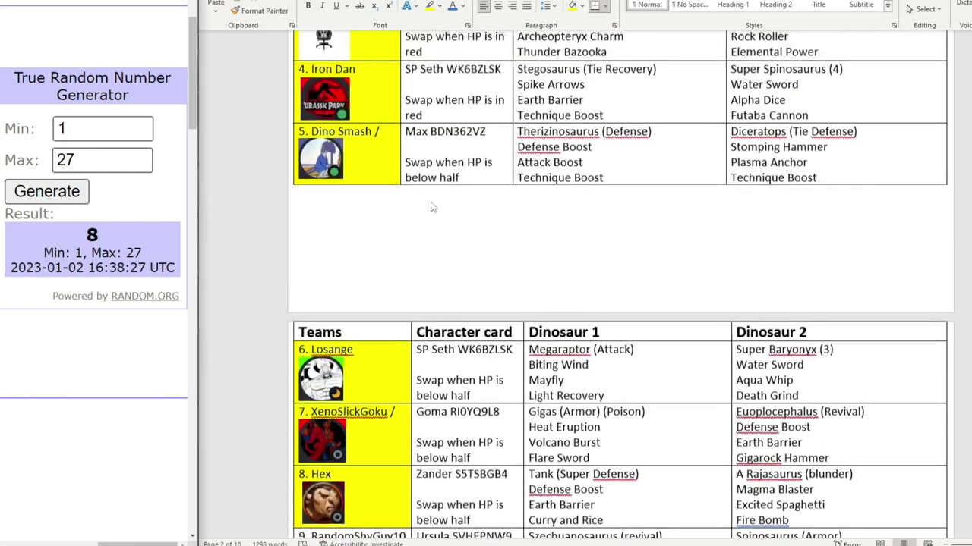
{"action": "scroll", "coordinate": [429, 206], "scroll_direction": "down", "scroll_amount": 15}
{"action": "left_click", "coordinate": [394, 303]}
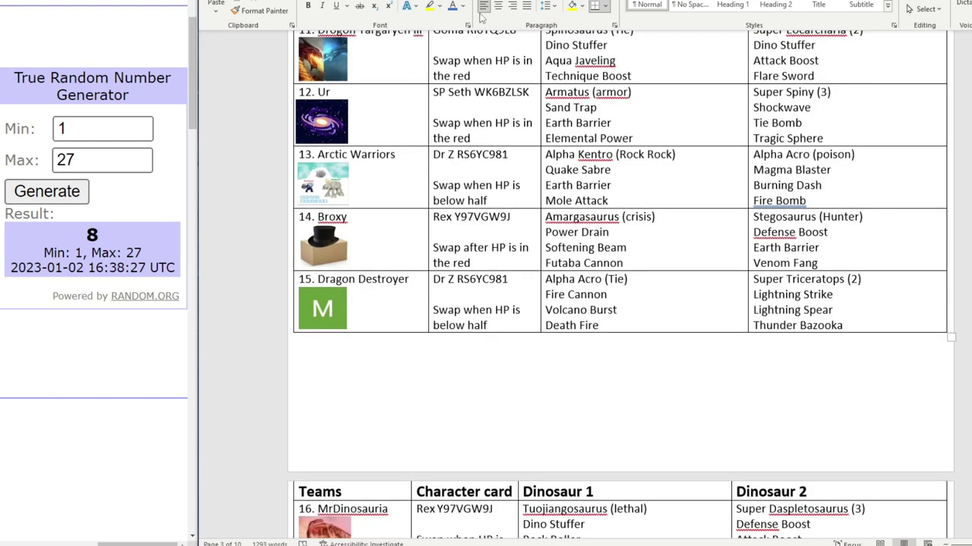
{"action": "left_click", "coordinate": [572, 5]}
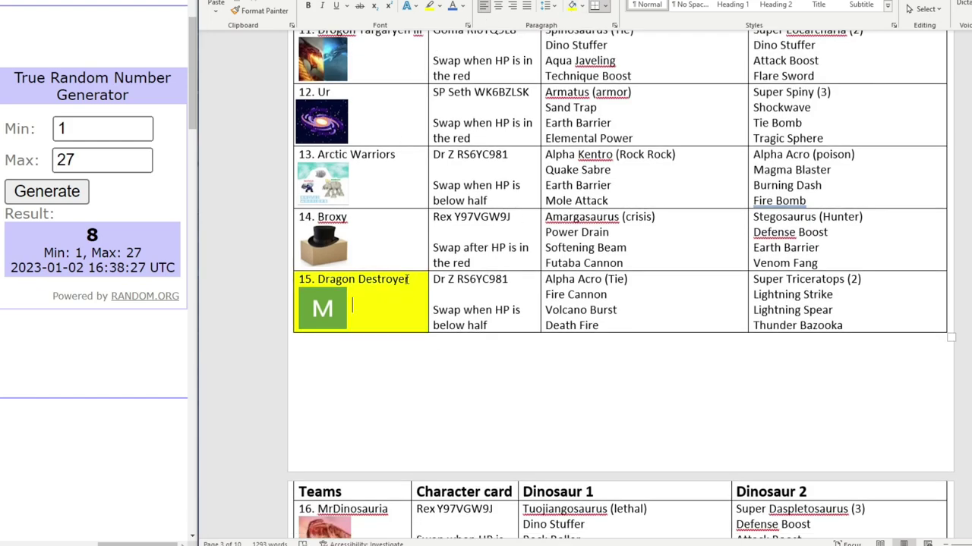
- Copy the name Dragon Destroyer into the second row of Group H in the Excel sheet as "2. Dragon Destroyer"
{"action": "left_click_drag", "start_coordinate": [407, 280], "coordinate": [318, 280]}
{"action": "key", "text": "ctrl+c"}
{"action": "right_click", "coordinate": [325, 280]}
{"action": "key", "text": "Escape"}
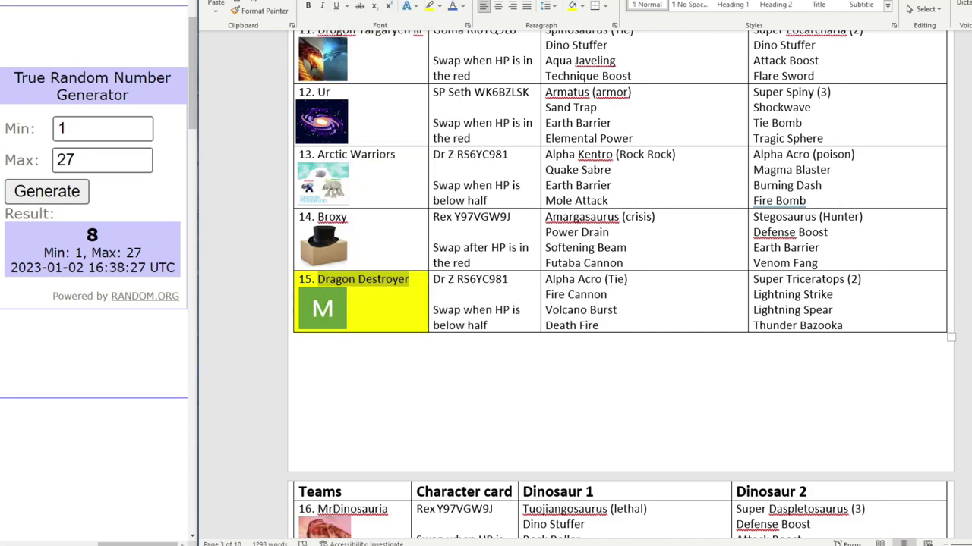
{"action": "key", "text": "alt+Tab"}
{"action": "left_click", "coordinate": [581, 400]}
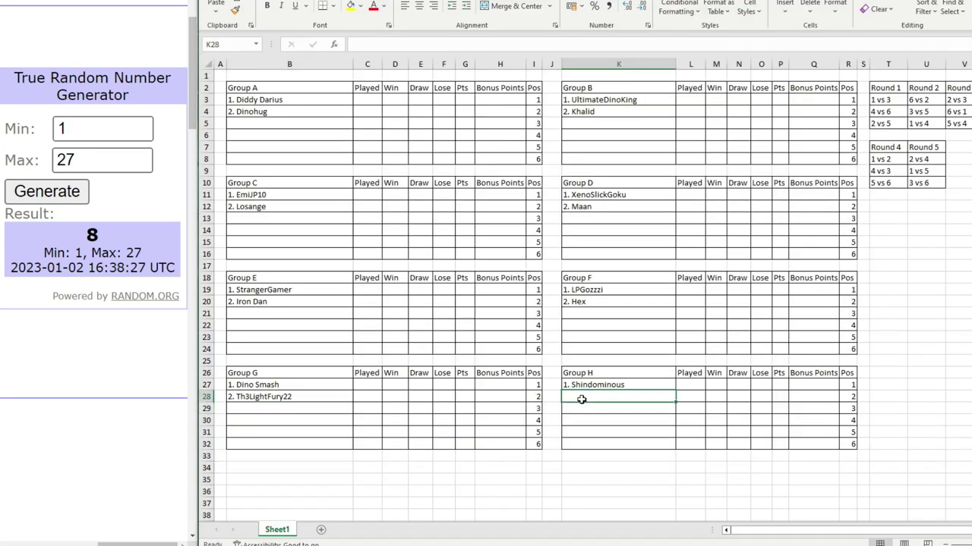
{"action": "type", "text": "2."}
{"action": "key", "text": "ctrl+v"}
{"action": "left_click", "coordinate": [336, 121]}
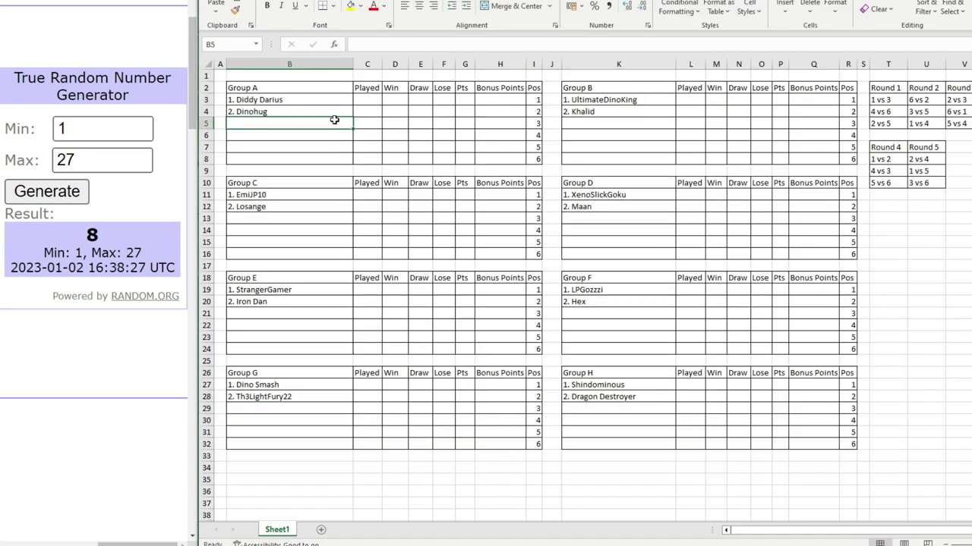
- Generate a random number between 1 and 26, and shade the cell of team 39 in the Word team list yellow
{"action": "left_click", "coordinate": [139, 165]}
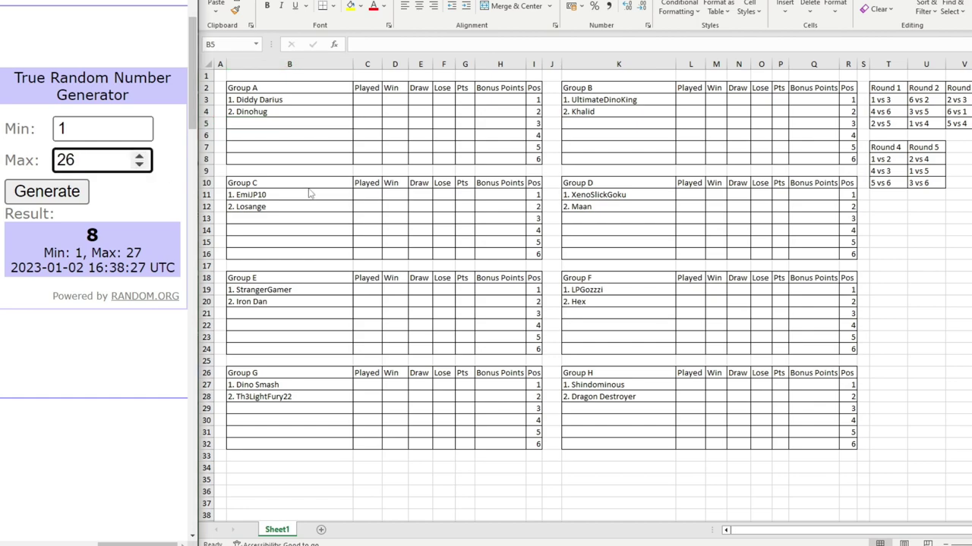
{"action": "left_click", "coordinate": [32, 195]}
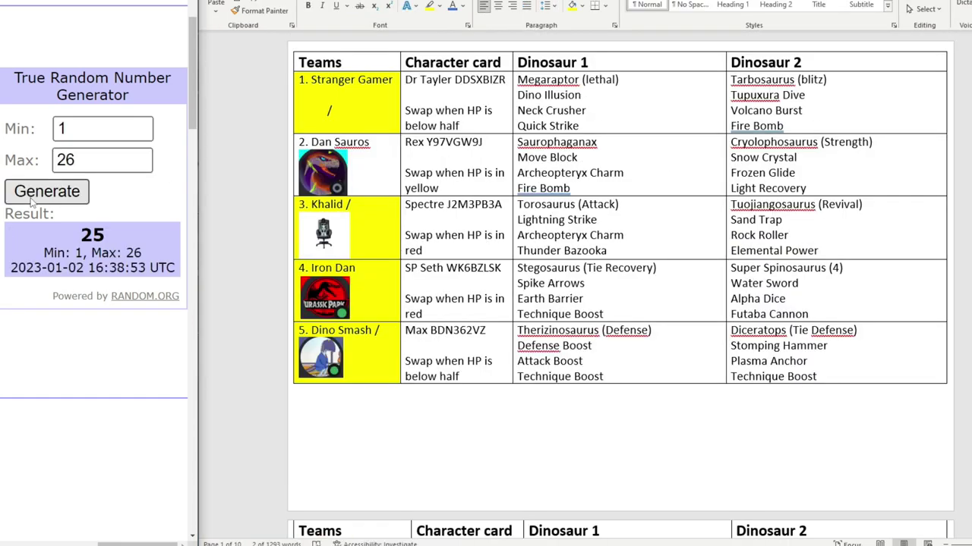
{"action": "scroll", "coordinate": [411, 275], "scroll_direction": "down", "scroll_amount": 15}
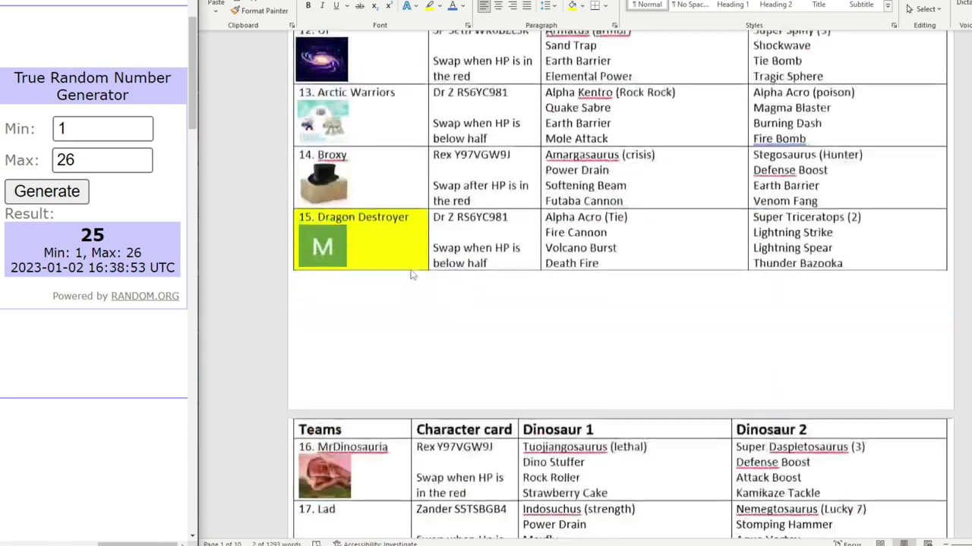
{"action": "scroll", "coordinate": [411, 275], "scroll_direction": "down", "scroll_amount": 20}
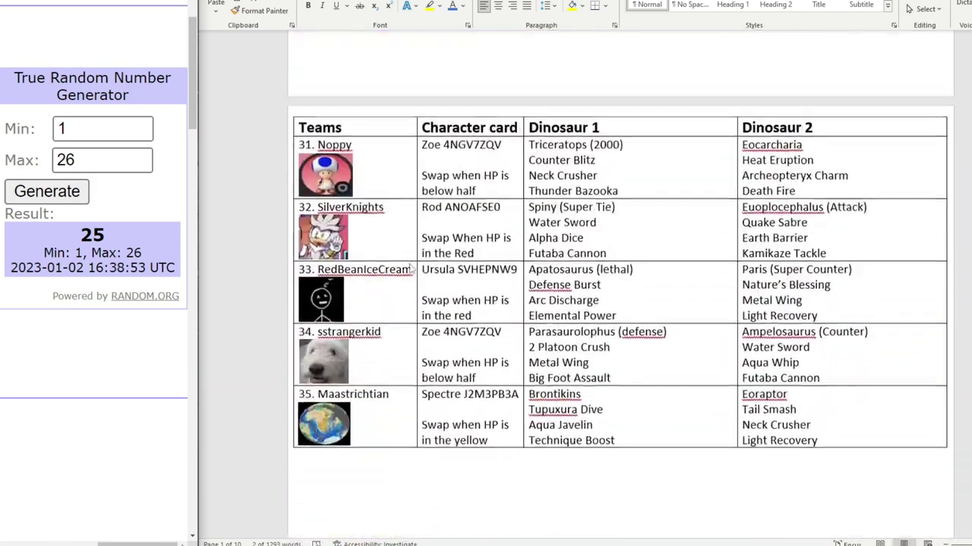
{"action": "scroll", "coordinate": [410, 268], "scroll_direction": "down", "scroll_amount": 12}
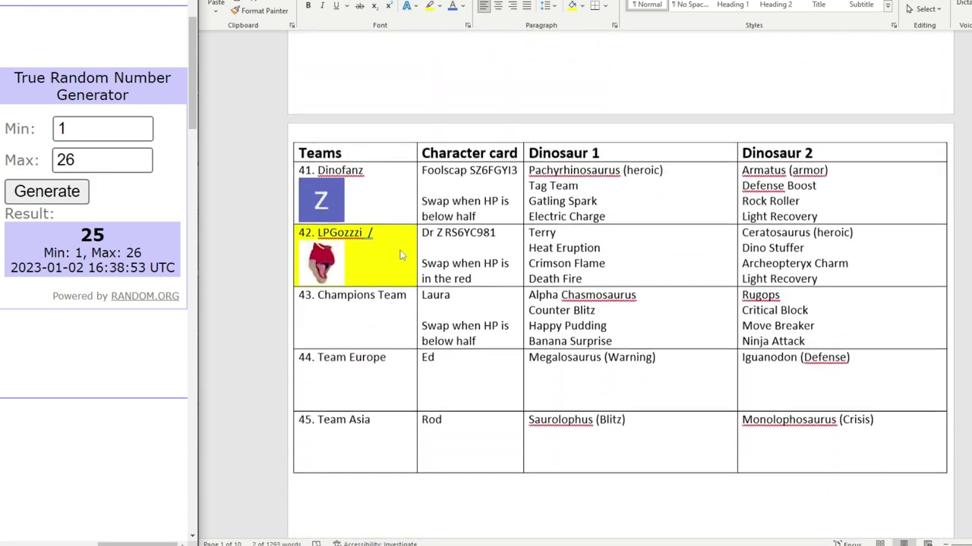
{"action": "scroll", "coordinate": [402, 255], "scroll_direction": "up", "scroll_amount": 8}
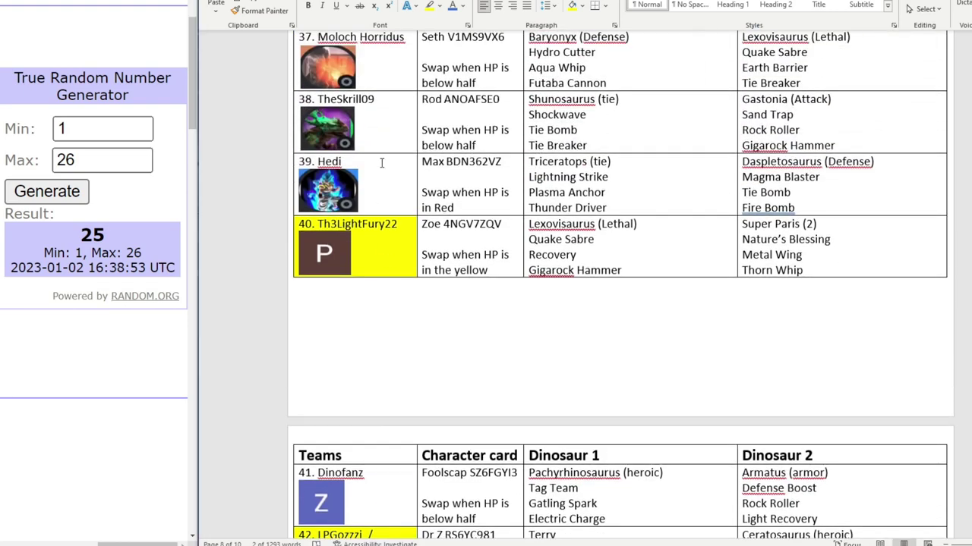
{"action": "left_click", "coordinate": [382, 163]}
{"action": "left_click", "coordinate": [572, 6]}
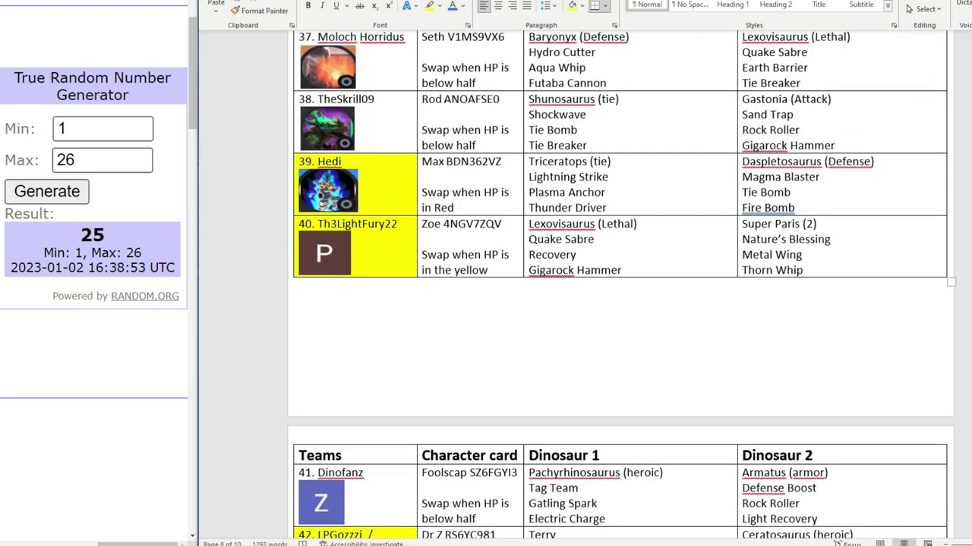
- Enter "3." followed by team 39's name in the third row of Group A in the Excel sheet
{"action": "left_click", "coordinate": [396, 501]}
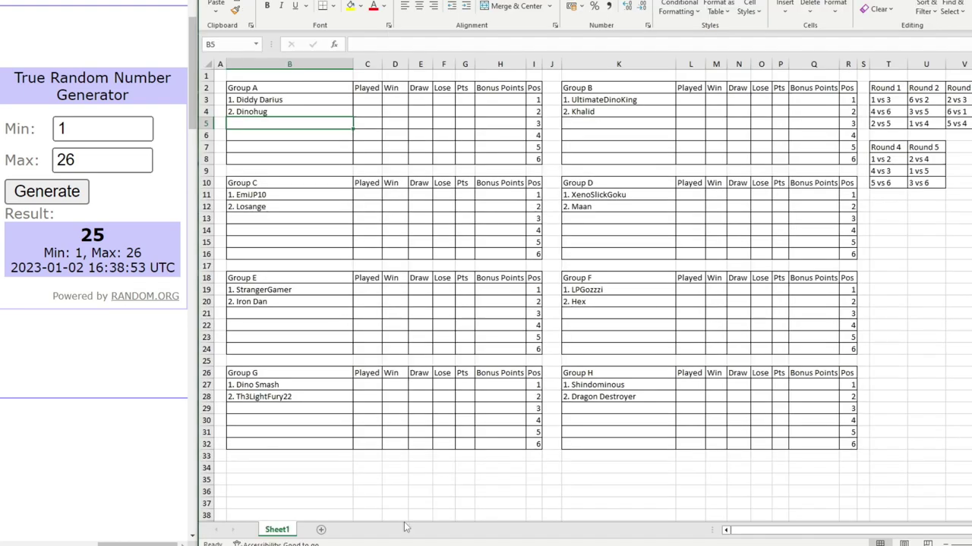
{"action": "type", "text": "3. Hedi"}
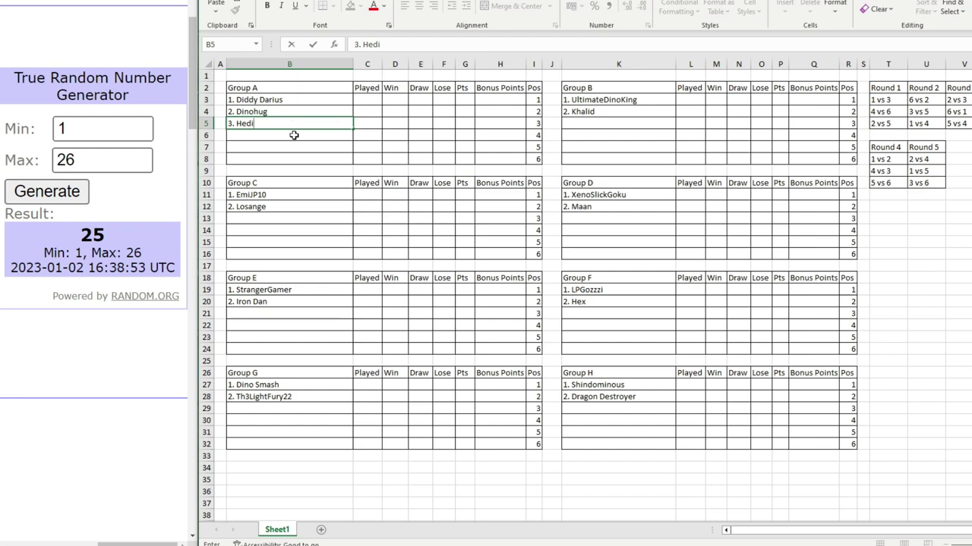
{"action": "key", "text": "Return"}
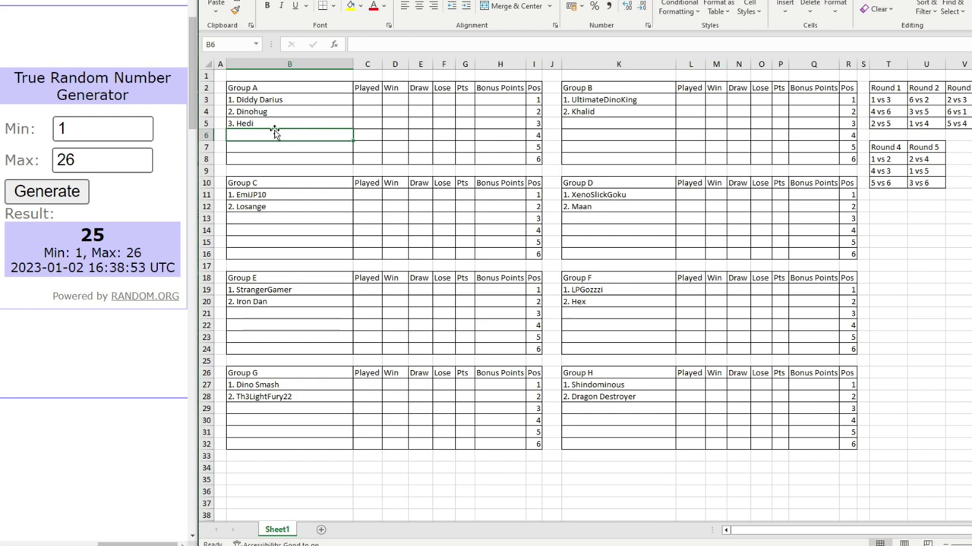
{"action": "left_click", "coordinate": [607, 112]}
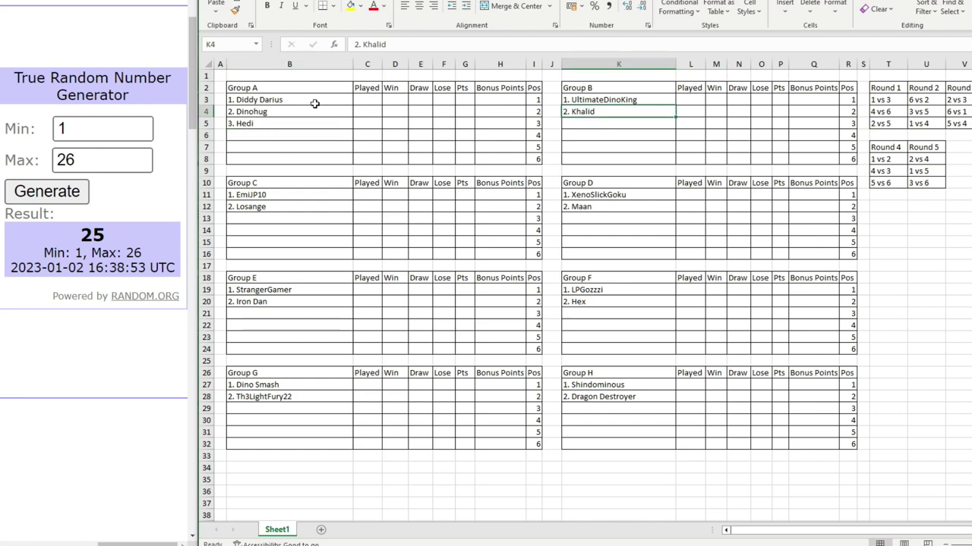
- Generate a random number between 1 and 25, and shade the Black Beauty cell in the Word team list yellow
{"action": "left_click", "coordinate": [144, 160]}
{"action": "left_click", "coordinate": [138, 165]}
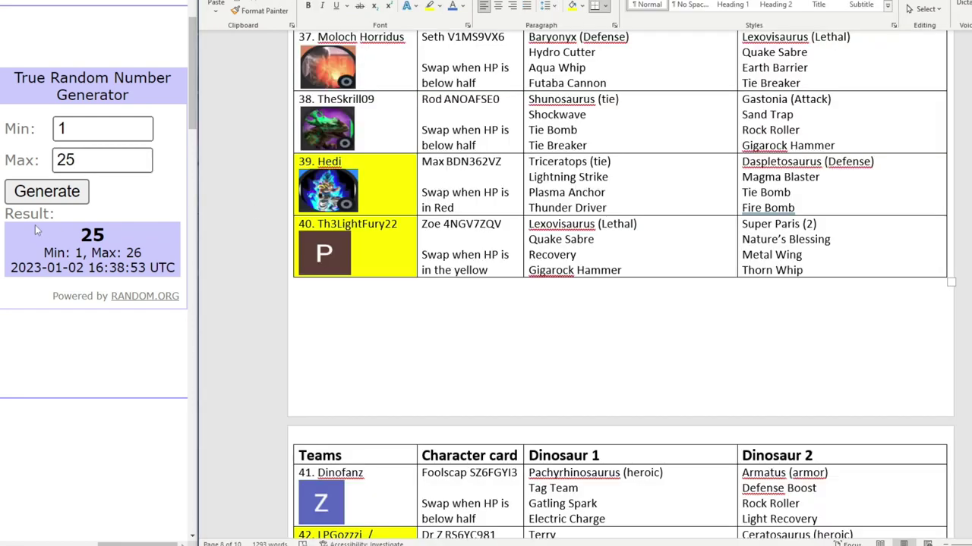
{"action": "left_click", "coordinate": [47, 191]}
{"action": "scroll", "coordinate": [458, 211], "scroll_direction": "up", "scroll_amount": 15}
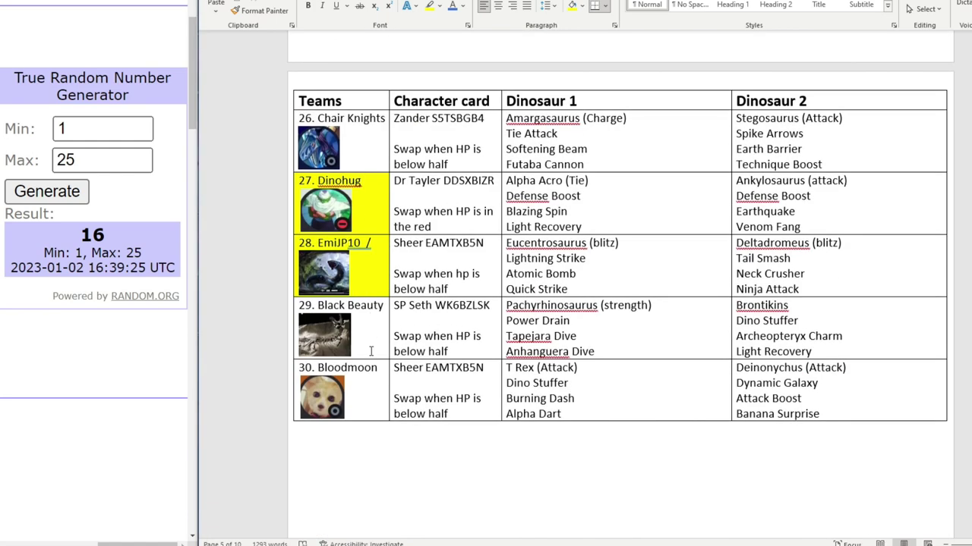
{"action": "left_click", "coordinate": [370, 350]}
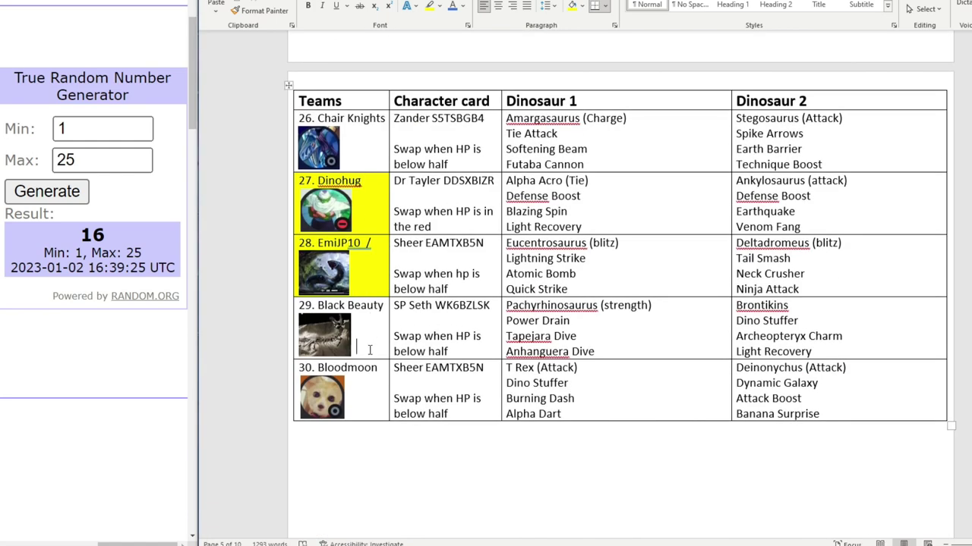
{"action": "left_click", "coordinate": [573, 5]}
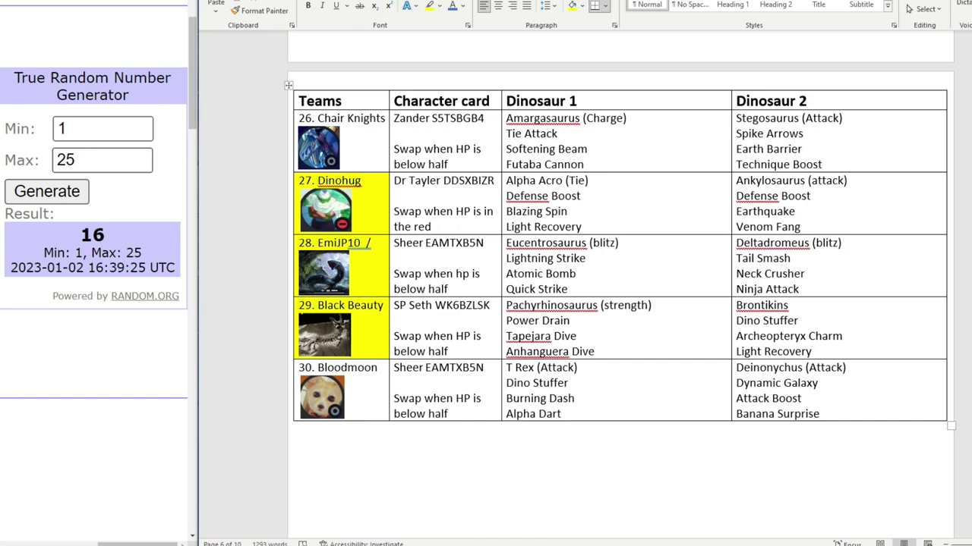
- Enter "3. Black Beauty" in the third row of Group B in the Excel sheet
{"action": "key", "text": "alt+Tab"}
{"action": "left_click", "coordinate": [572, 126]}
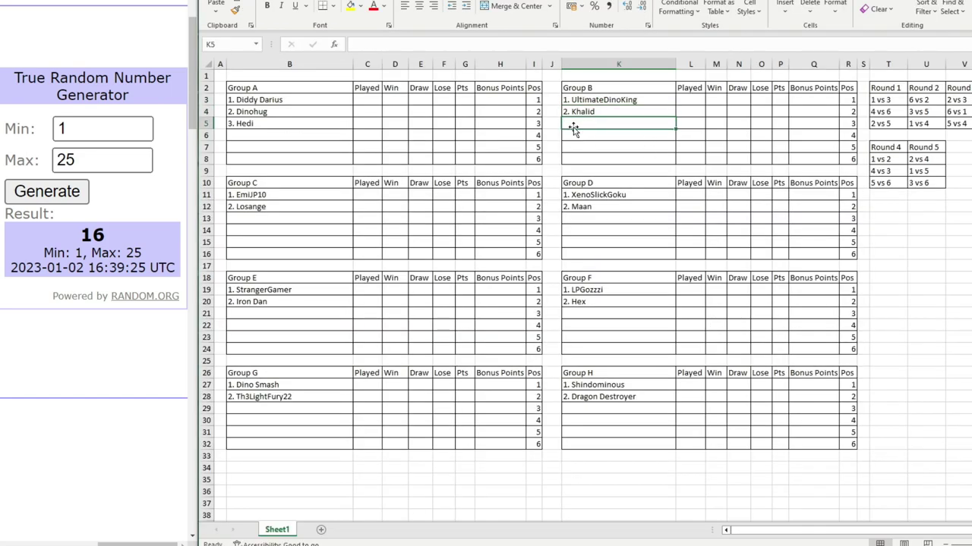
{"action": "type", "text": "3. B"}
{"action": "type", "text": "lack Beauty"}
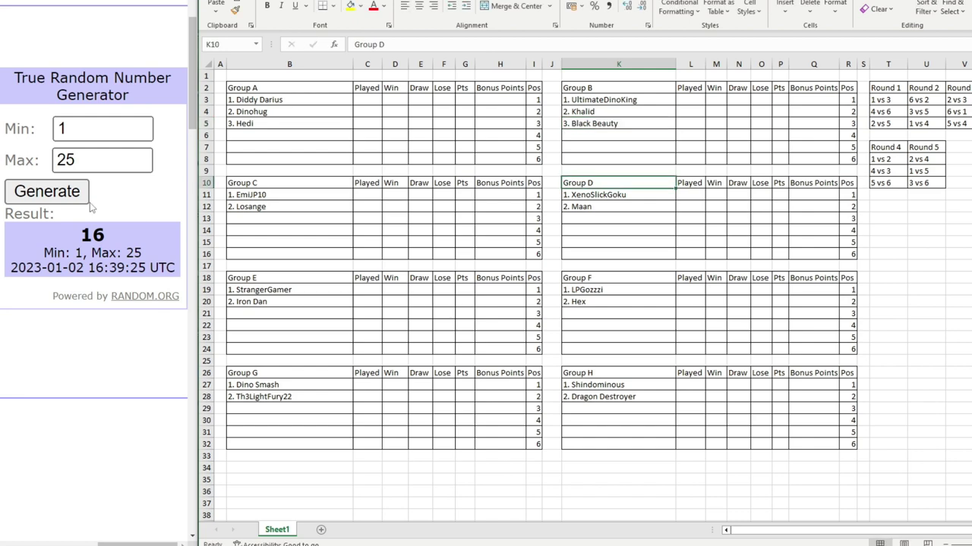
- Generate a random number between 1 and 24, and shade the CarnotaurusMan cell in the Word team list yellow
{"action": "left_click", "coordinate": [138, 164]}
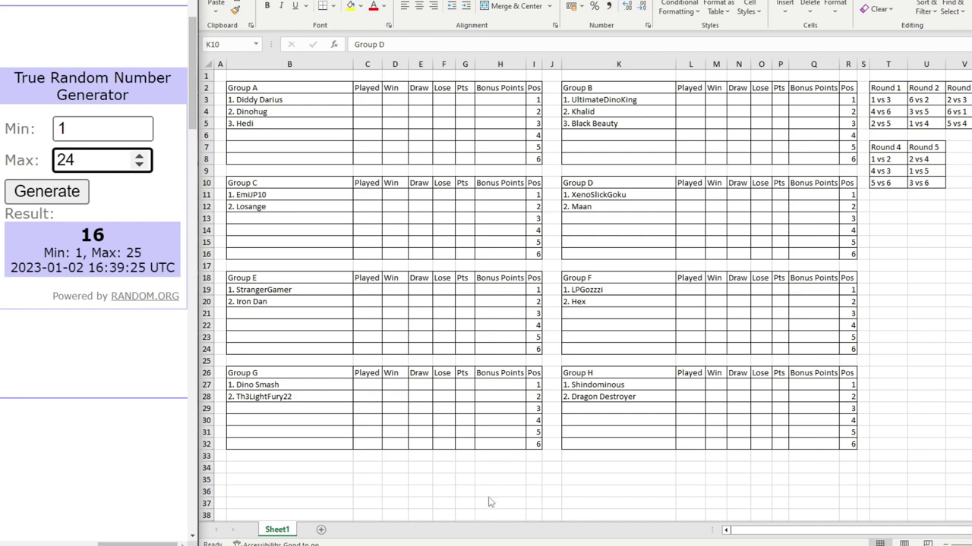
{"action": "left_click", "coordinate": [70, 192]}
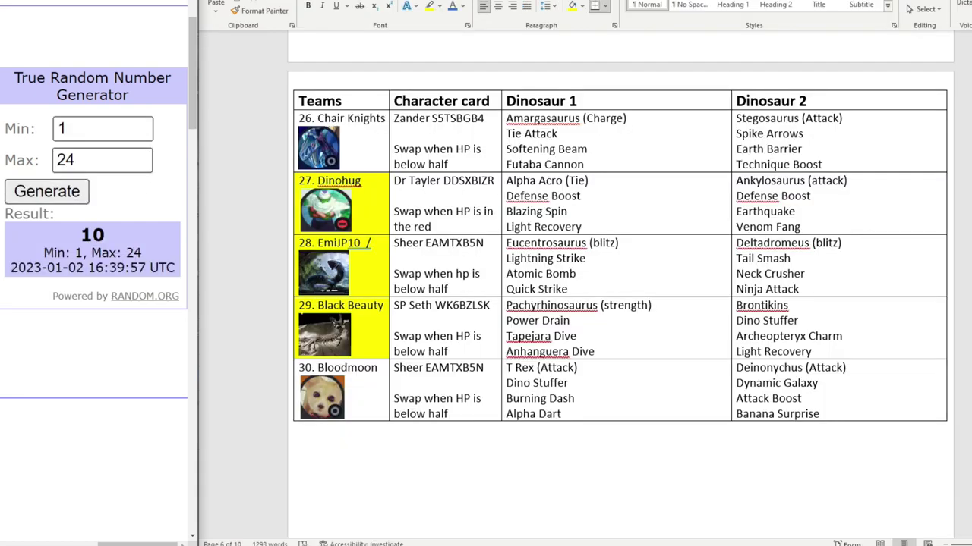
{"action": "scroll", "coordinate": [387, 311], "scroll_direction": "up", "scroll_amount": 15}
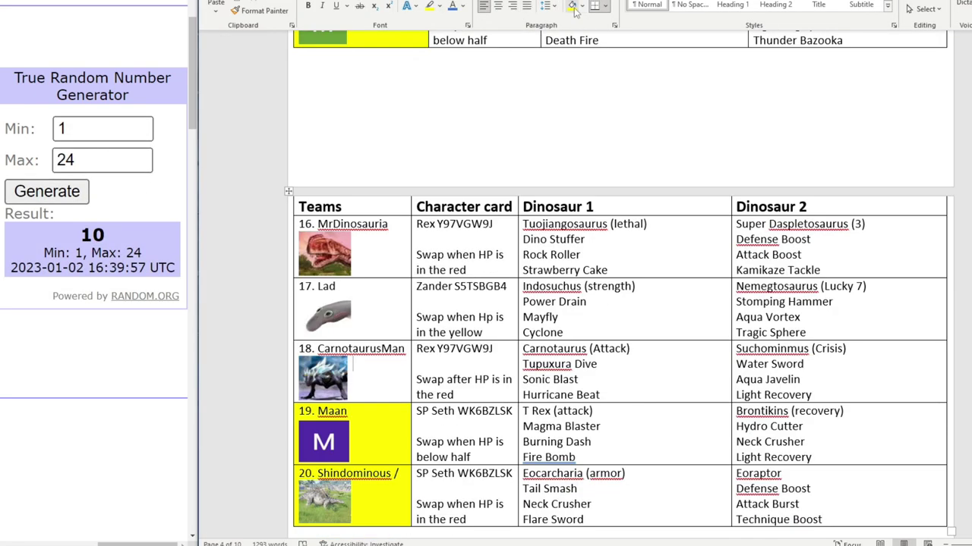
{"action": "left_click", "coordinate": [573, 8]}
- Copy the name CarnotaurusMan into the third row of Group C in the Excel sheet as "3. CarnotaurusMan"
{"action": "left_click_drag", "start_coordinate": [320, 349], "coordinate": [214, 352]}
{"action": "left_click", "coordinate": [402, 361]}
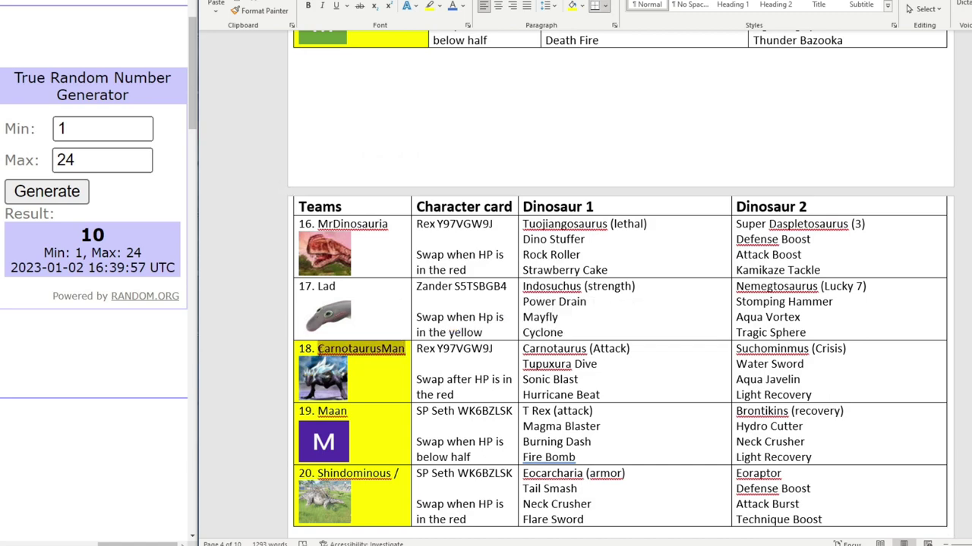
{"action": "right_click", "coordinate": [214, 352]}
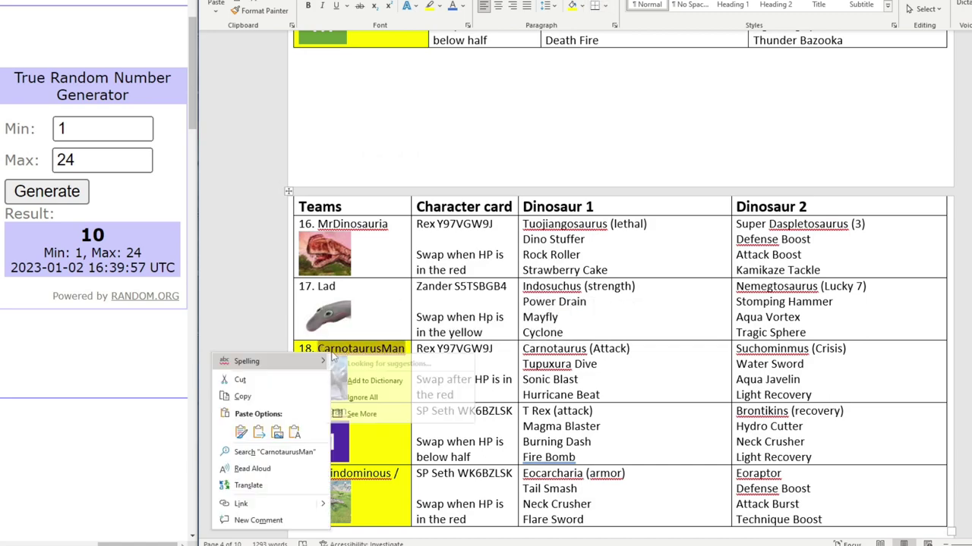
{"action": "left_click", "coordinate": [266, 397]}
{"action": "key", "text": "alt+Tab"}
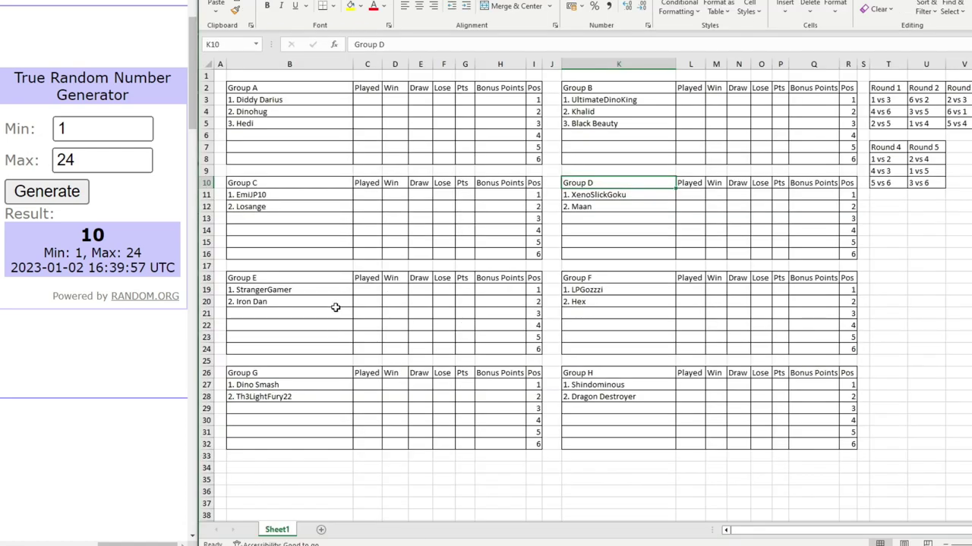
{"action": "left_click", "coordinate": [281, 220]}
{"action": "type", "text": "3."}
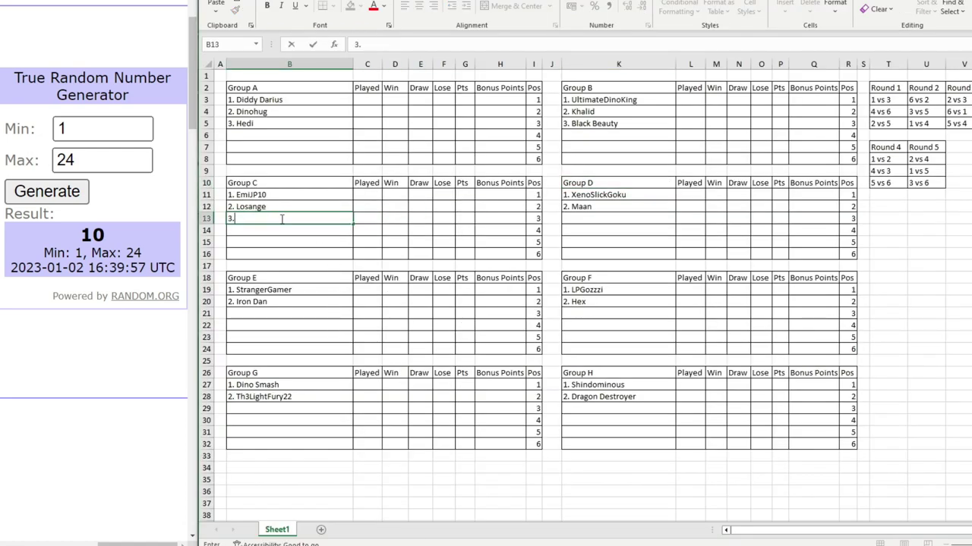
{"action": "key", "text": "ctrl+v"}
{"action": "left_click", "coordinate": [301, 241]}
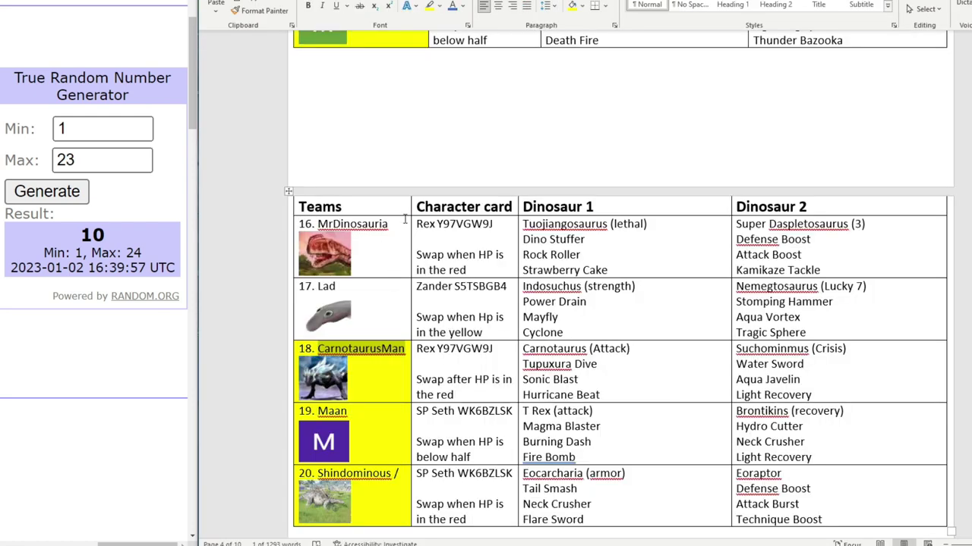
- Generate a random number between 1 and 23, and shade the Broxy cell in the Word team list yellow
{"action": "scroll", "coordinate": [417, 182], "scroll_direction": "up", "scroll_amount": 10}
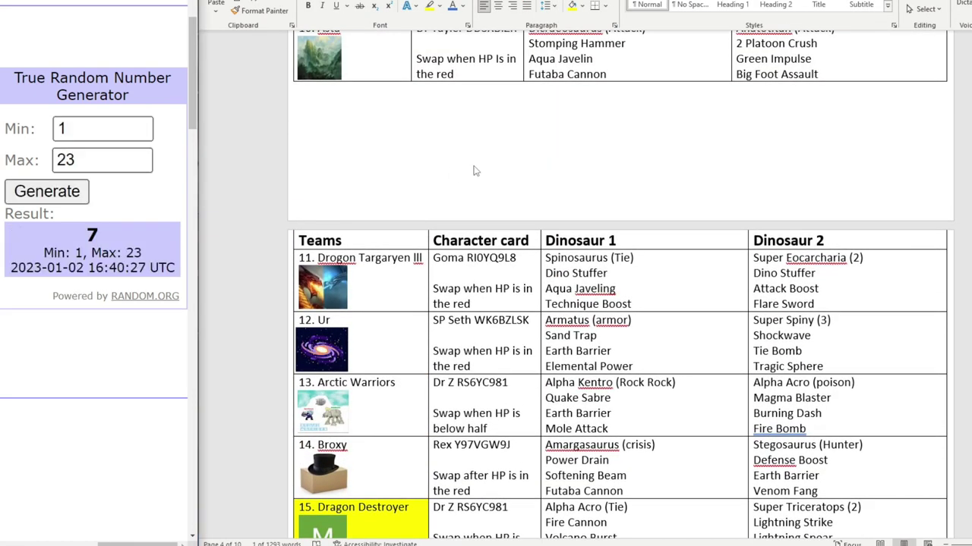
{"action": "scroll", "coordinate": [475, 172], "scroll_direction": "up", "scroll_amount": 15}
{"action": "scroll", "coordinate": [459, 216], "scroll_direction": "down", "scroll_amount": 15}
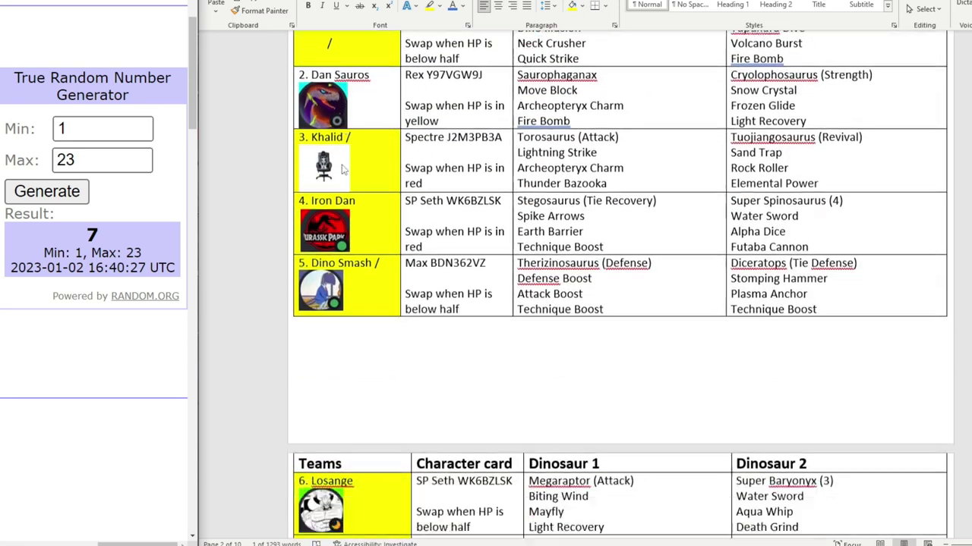
{"action": "left_click", "coordinate": [574, 7]}
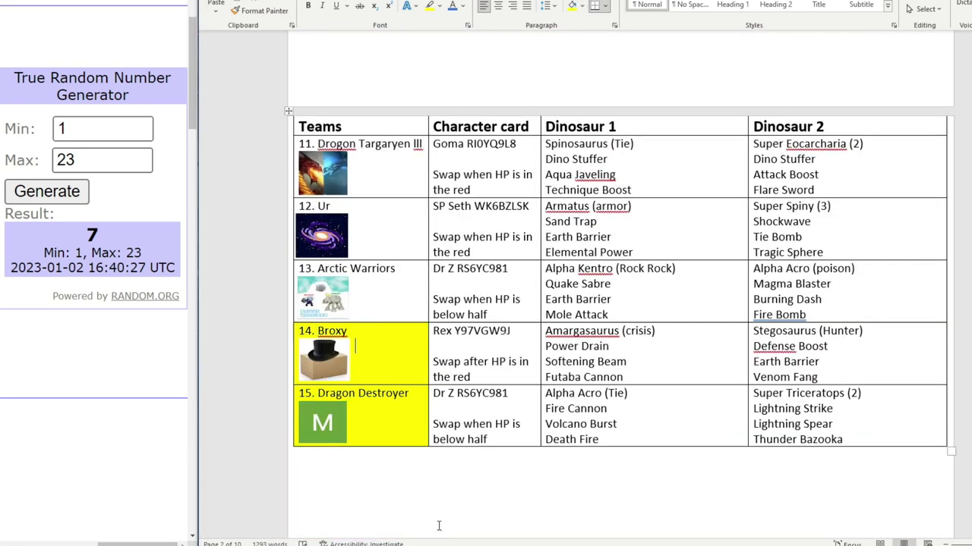
- Enter "3. Broxy" in the third row of Group D in the Excel sheet
{"action": "left_click", "coordinate": [400, 542]}
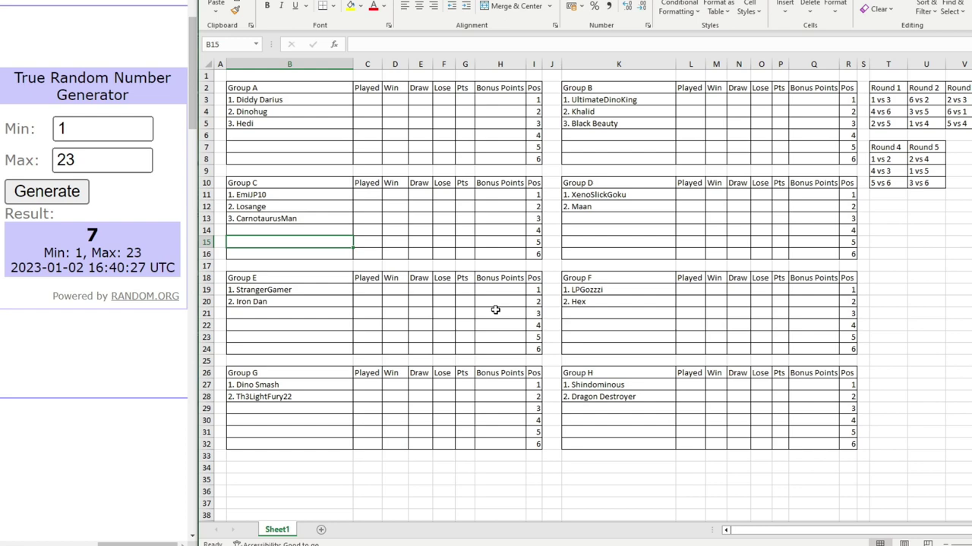
{"action": "left_click", "coordinate": [591, 220]}
{"action": "type", "text": "3. Broxy"}
{"action": "left_click", "coordinate": [589, 235]}
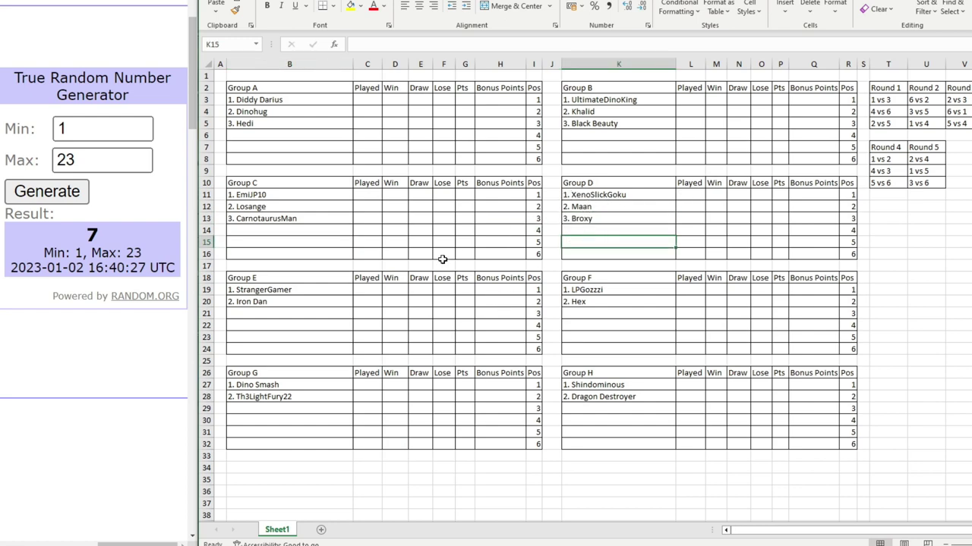
- Generate a random number between 1 and 22, and shade the Maastrichtian cell in the Word team list yellow
{"action": "left_click", "coordinate": [140, 165]}
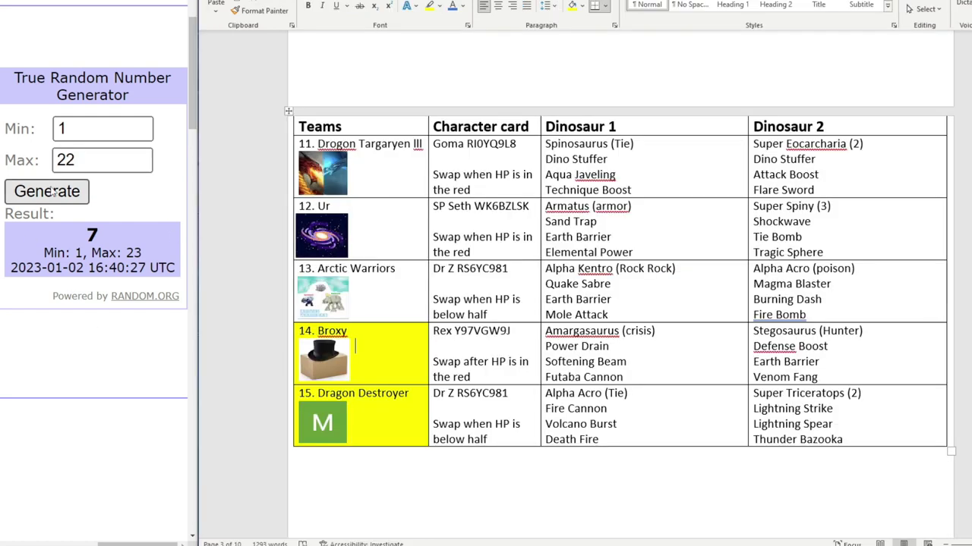
{"action": "left_click", "coordinate": [46, 191]}
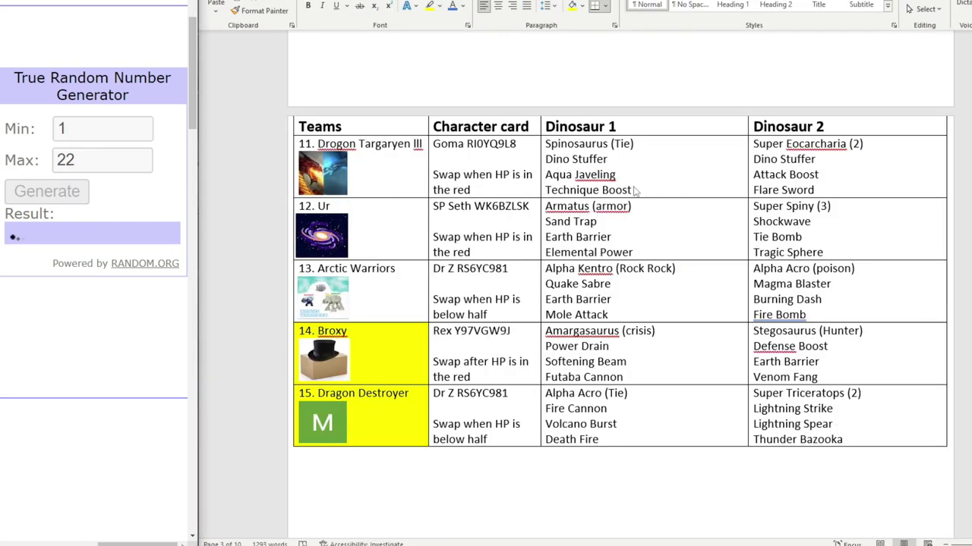
{"action": "scroll", "coordinate": [636, 193], "scroll_direction": "up", "scroll_amount": 3}
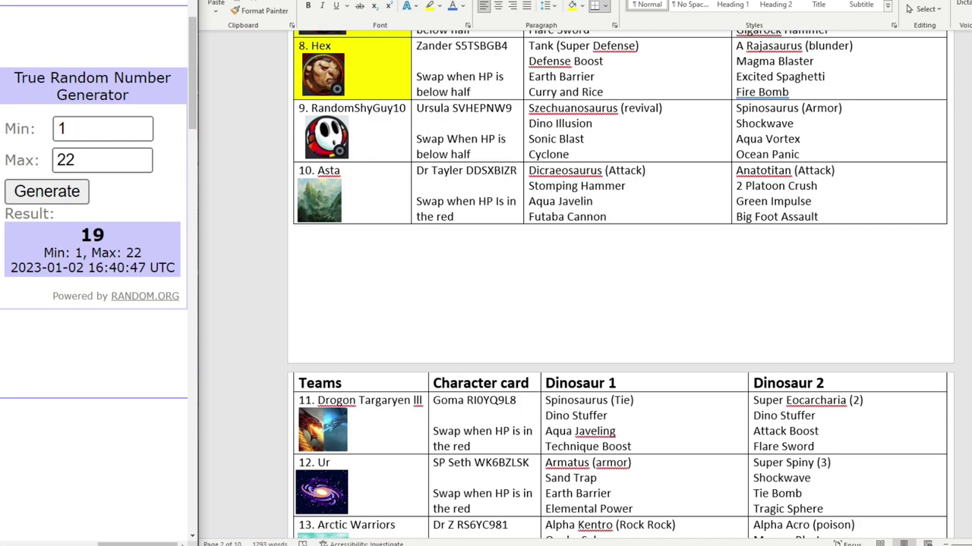
{"action": "scroll", "coordinate": [636, 193], "scroll_direction": "up", "scroll_amount": 5}
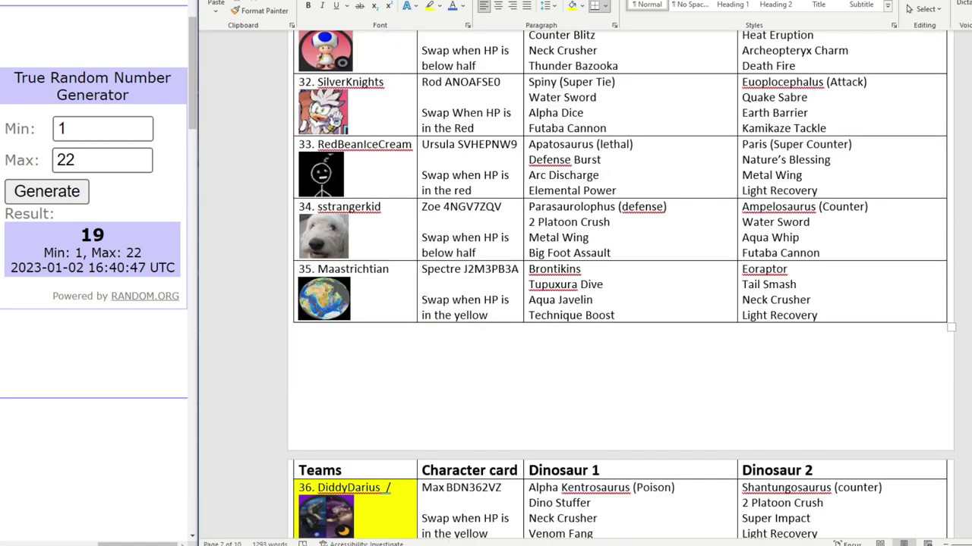
{"action": "left_click", "coordinate": [572, 6]}
- Copy the name Maastrichtian into the third row of Group E in the Excel sheet as "3. Maastrichtian"
{"action": "left_click_drag", "start_coordinate": [390, 277], "coordinate": [319, 273]}
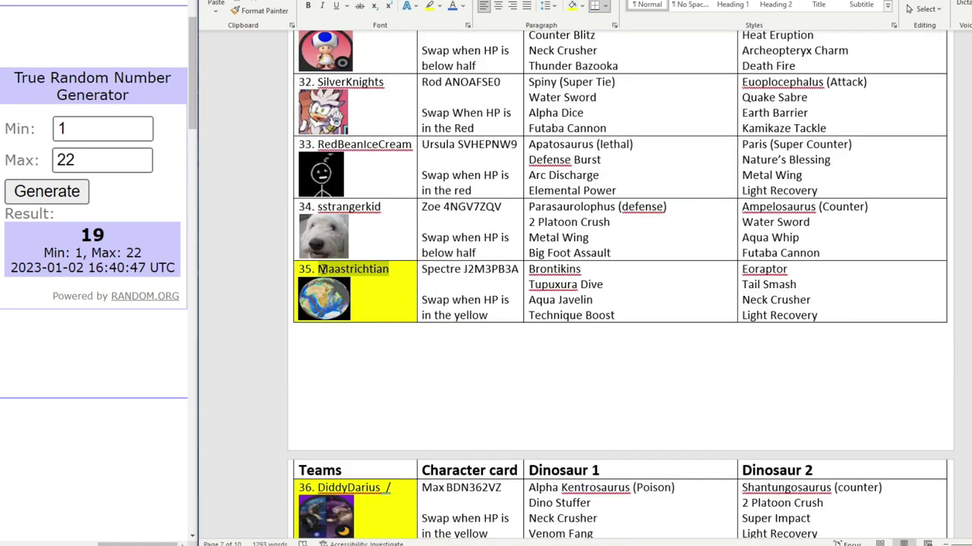
{"action": "right_click", "coordinate": [324, 273]}
{"action": "left_click", "coordinate": [355, 280]}
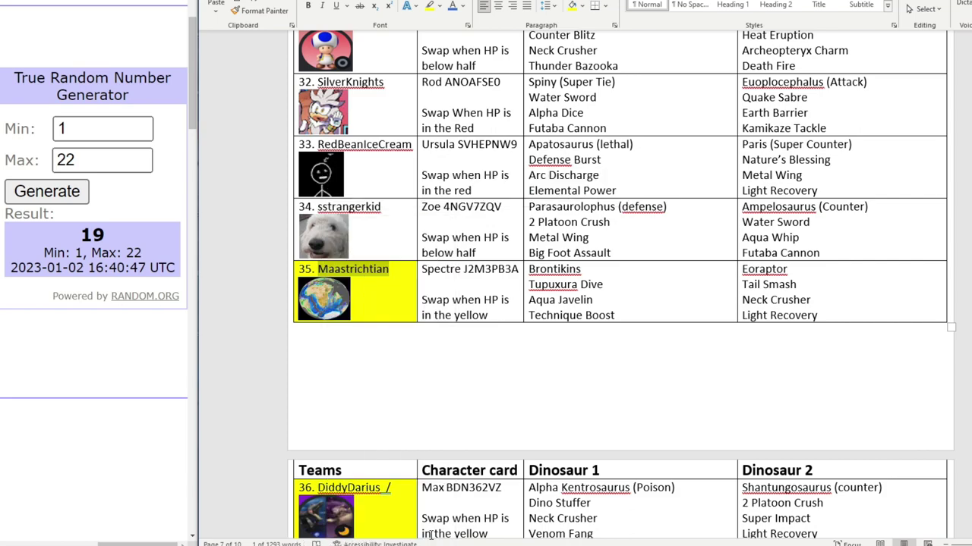
{"action": "key", "text": "alt+Tab"}
{"action": "key", "text": "ctrl+v"}
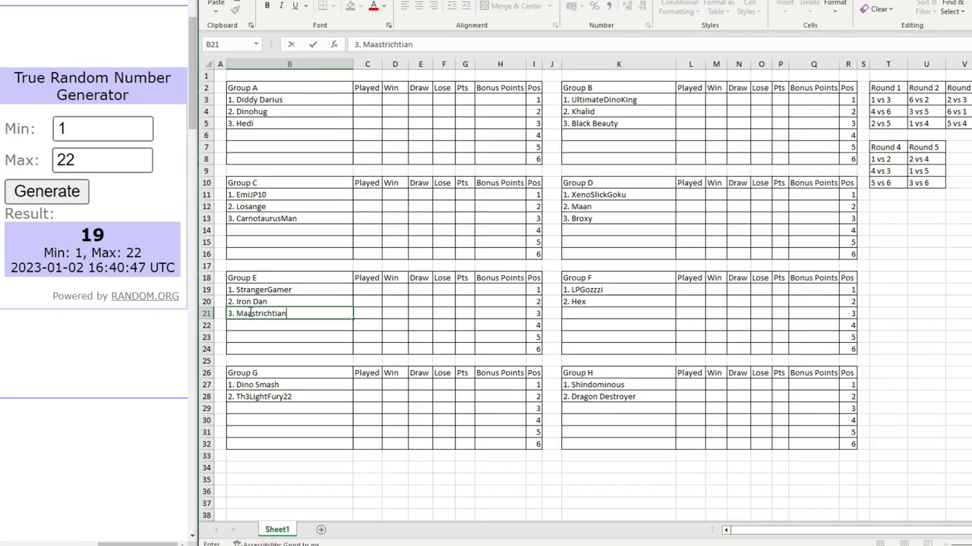
{"action": "left_click", "coordinate": [295, 338]}
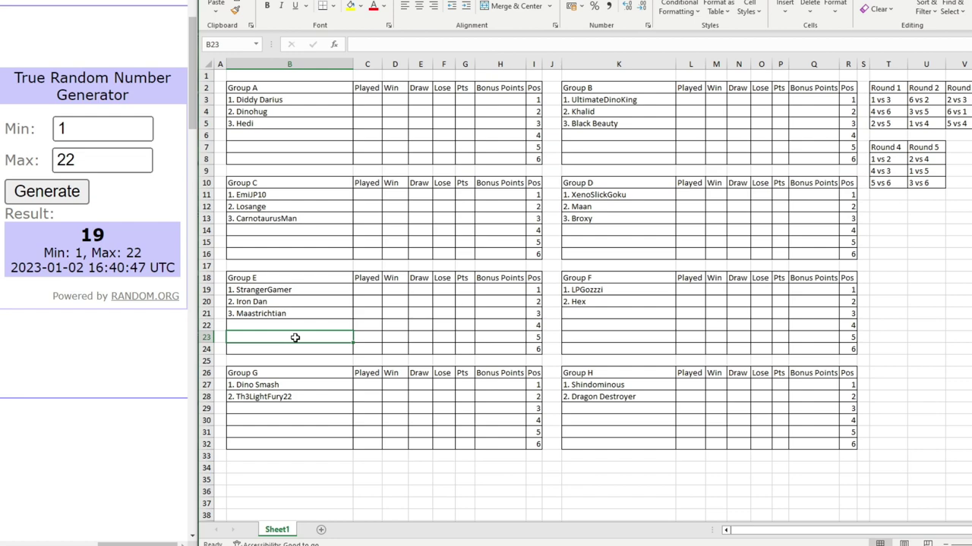
- Generate a random number between 1 and 21, and shade the Chair Knights cell in the Word team list yellow
{"action": "left_click", "coordinate": [146, 160]}
{"action": "left_click", "coordinate": [138, 165]}
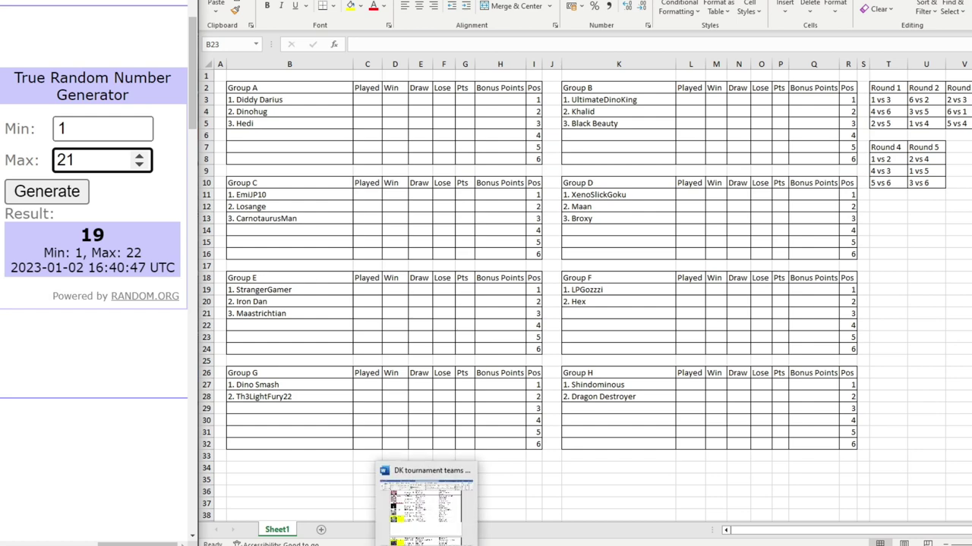
{"action": "left_click", "coordinate": [423, 542]}
{"action": "scroll", "coordinate": [425, 235], "scroll_direction": "up", "scroll_amount": 2}
{"action": "left_click", "coordinate": [47, 191]}
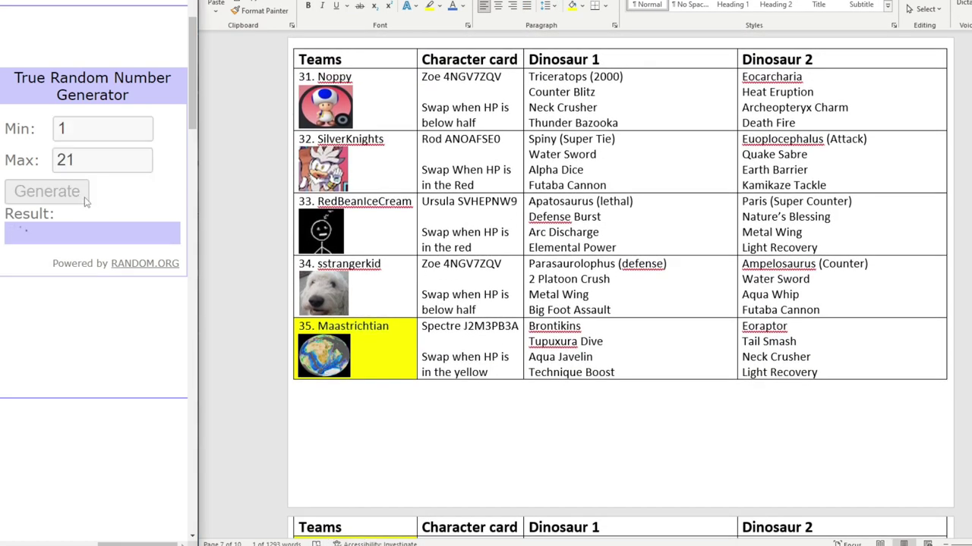
{"action": "scroll", "coordinate": [363, 283], "scroll_direction": "up", "scroll_amount": 9}
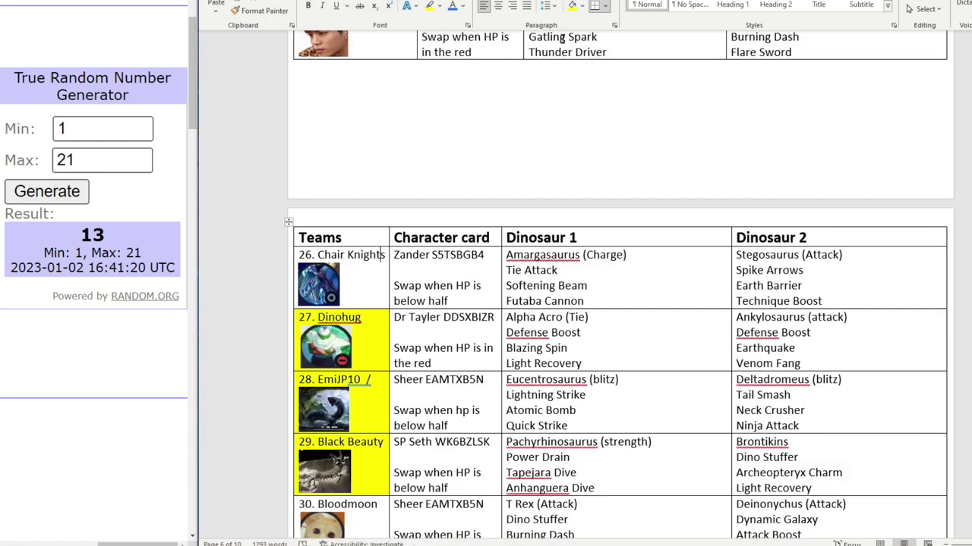
{"action": "left_click", "coordinate": [572, 6]}
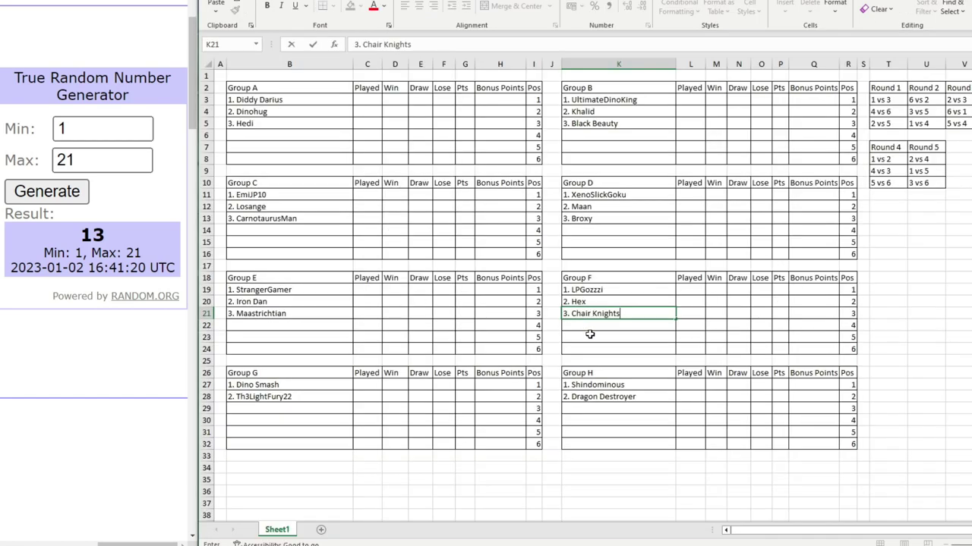
- Enter "3. Chair Knights" in the third row of Group F in the Excel sheet
{"action": "left_click", "coordinate": [595, 337]}
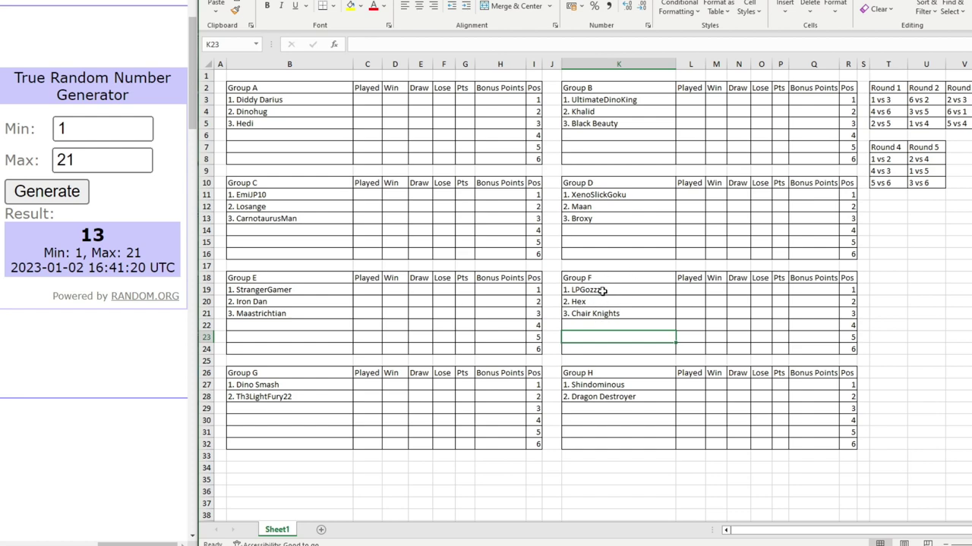
{"action": "left_click", "coordinate": [603, 291]}
{"action": "left_click", "coordinate": [599, 312]}
{"action": "left_click", "coordinate": [605, 287]}
{"action": "left_click", "coordinate": [607, 314]}
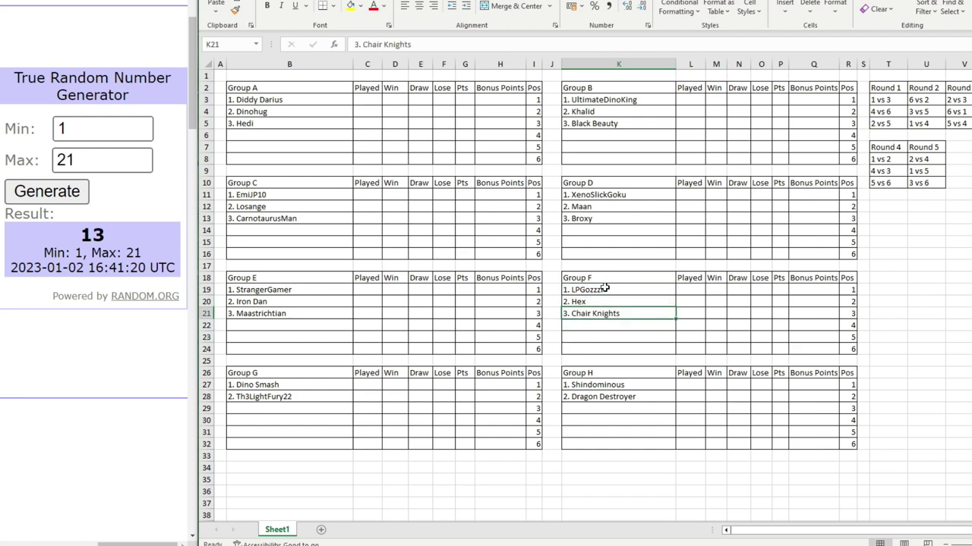
{"action": "left_click", "coordinate": [605, 289]}
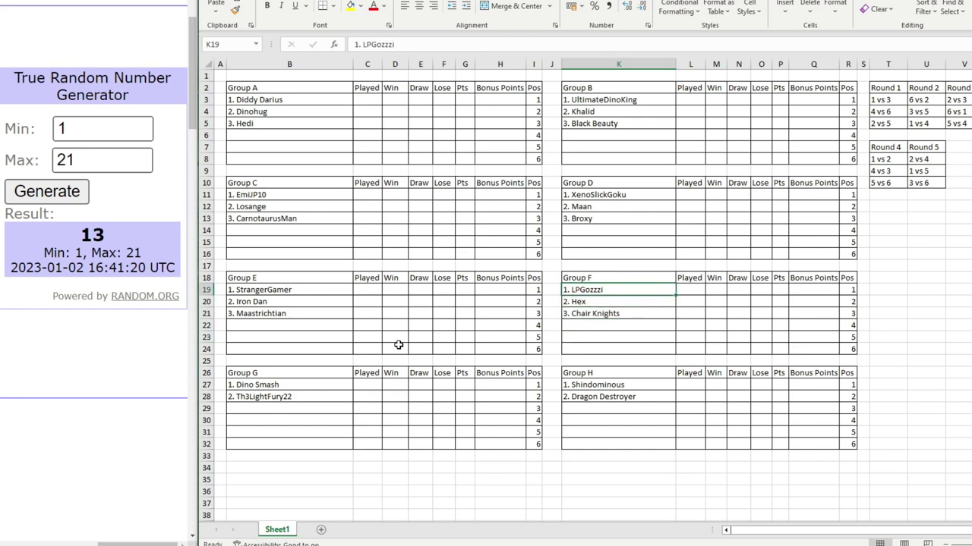
- Generate a random number between 1 and 20, and shade the Arctic Warriors cell in the Word team list yellow
{"action": "left_click", "coordinate": [140, 166]}
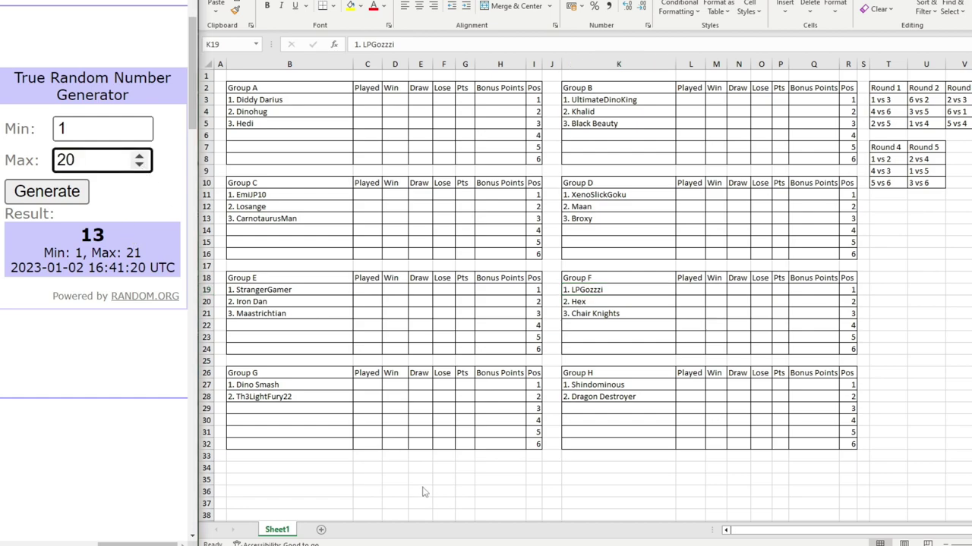
{"action": "key", "text": "alt+Tab"}
{"action": "left_click", "coordinate": [47, 191]}
{"action": "scroll", "coordinate": [574, 157], "scroll_direction": "up", "scroll_amount": 5}
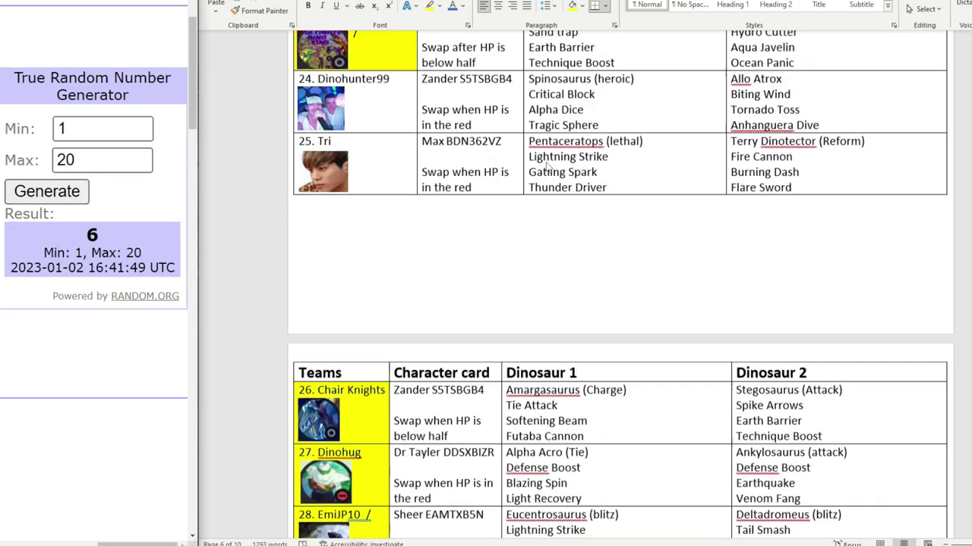
{"action": "scroll", "coordinate": [574, 228], "scroll_direction": "up", "scroll_amount": 15}
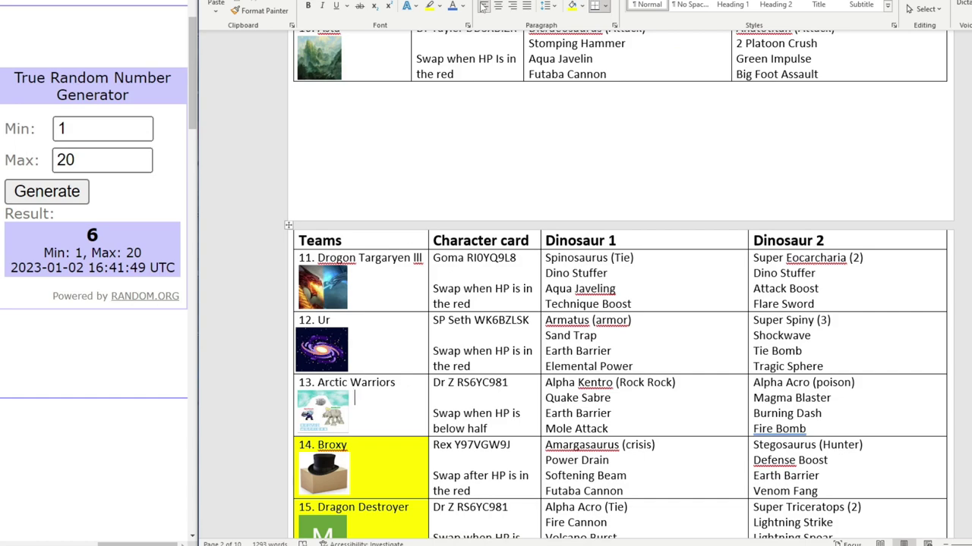
{"action": "left_click", "coordinate": [572, 8]}
- Enter "3. Arctic Warriors" in the third row of Group G in the Excel sheet
{"action": "key", "text": "alt+Tab"}
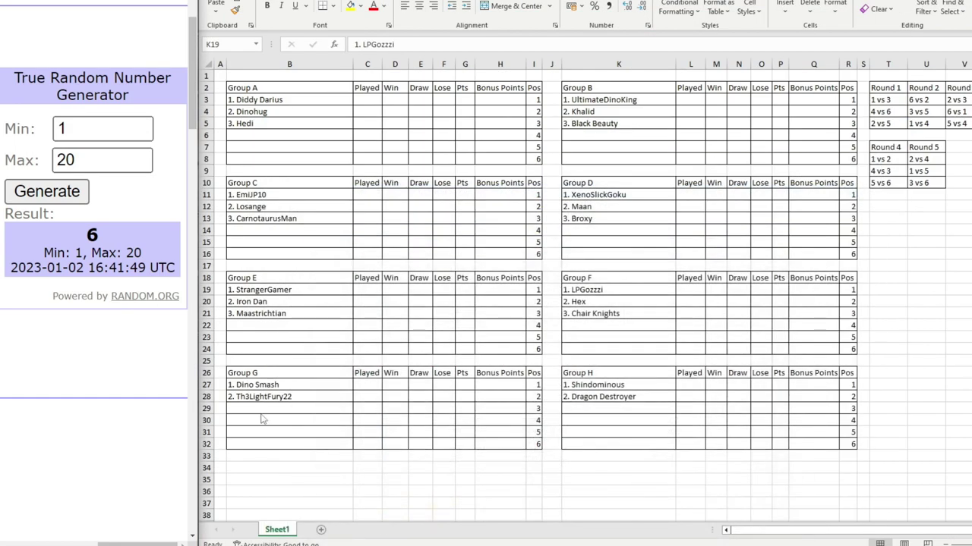
{"action": "left_click", "coordinate": [253, 408]}
{"action": "type", "text": "3. Arctic Warriors"}
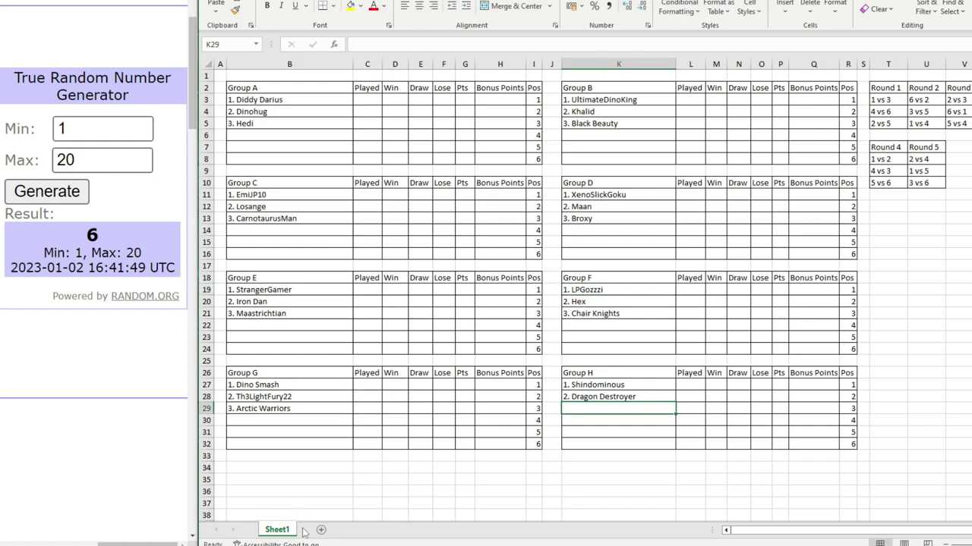
- Generate a random number between 1 and 19 to draw the next team
{"action": "key", "text": "alt+Tab"}
{"action": "left_click", "coordinate": [137, 165]}
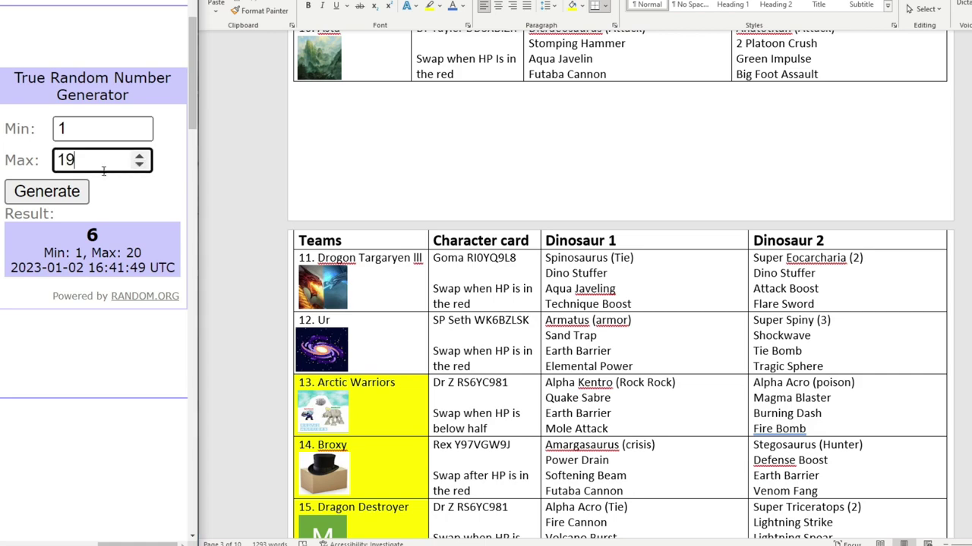
{"action": "left_click", "coordinate": [74, 190]}
- Shade the Bloodmoon cell in the Word team list yellow, and enter "3. Bloodmoon" in the third row of Group H in Excel
{"action": "scroll", "coordinate": [371, 321], "scroll_direction": "down", "scroll_amount": 20}
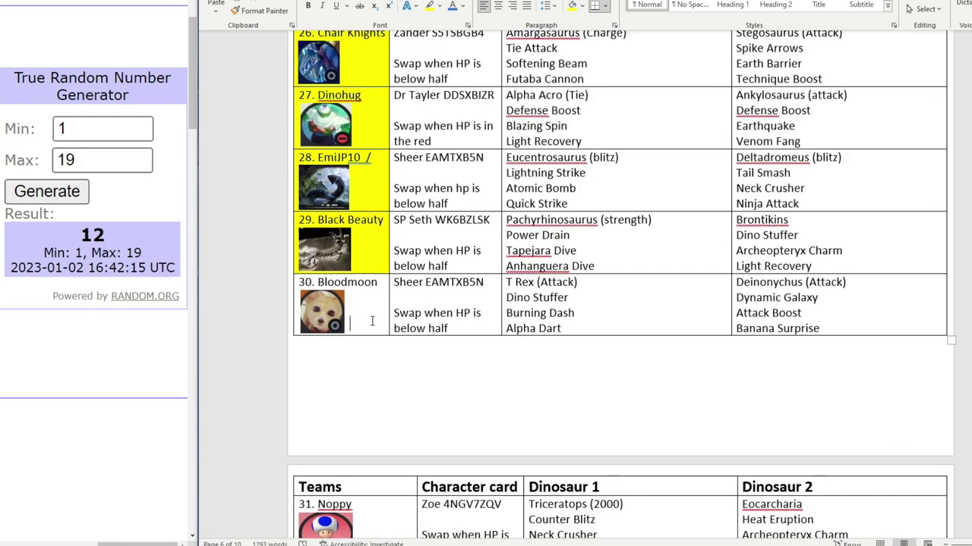
{"action": "left_click", "coordinate": [571, 7]}
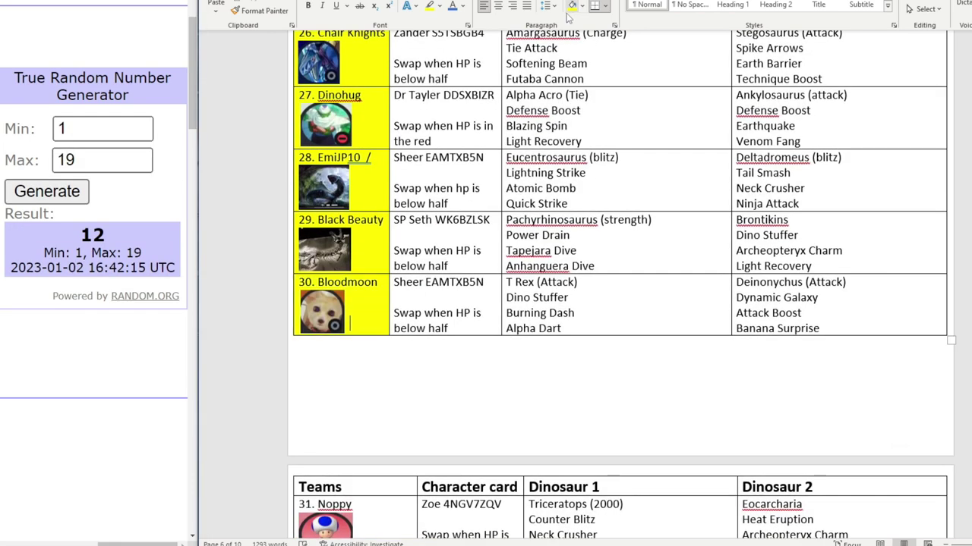
{"action": "key", "text": "alt+Tab"}
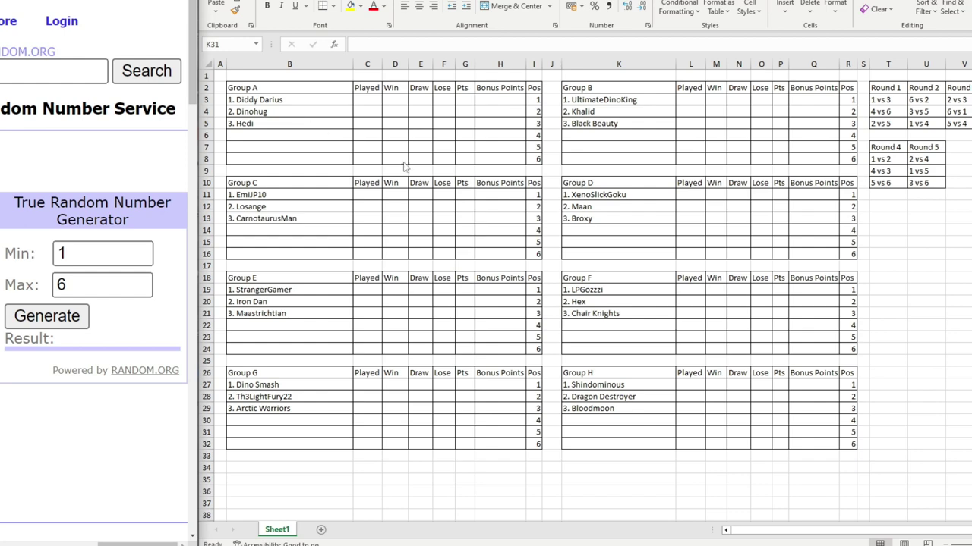
- Generate a random number between 1 and 6, and enter "4. Team S America" in the fourth row of Group A in Excel
{"action": "left_click", "coordinate": [75, 318]}
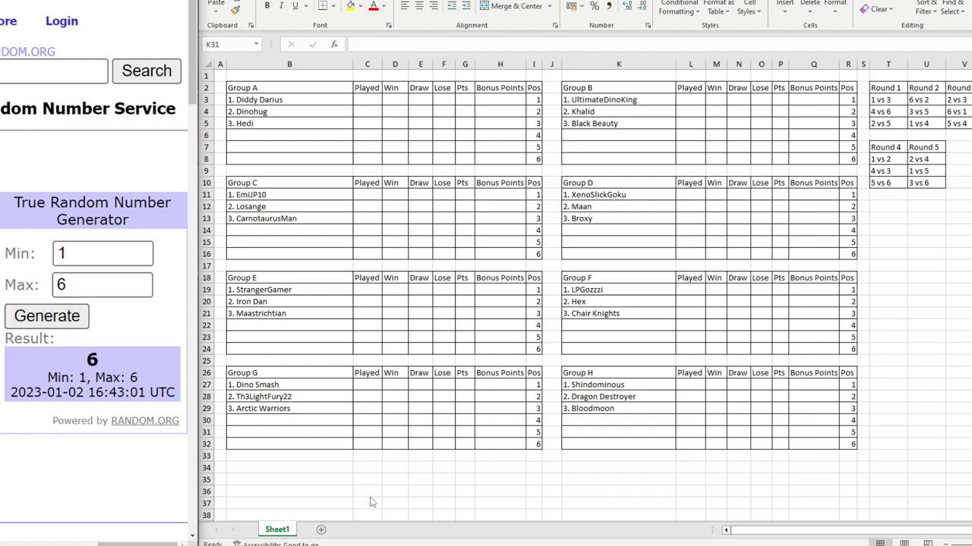
{"action": "key", "text": "alt+Tab"}
{"action": "scroll", "coordinate": [620, 281], "scroll_direction": "down", "scroll_amount": 15}
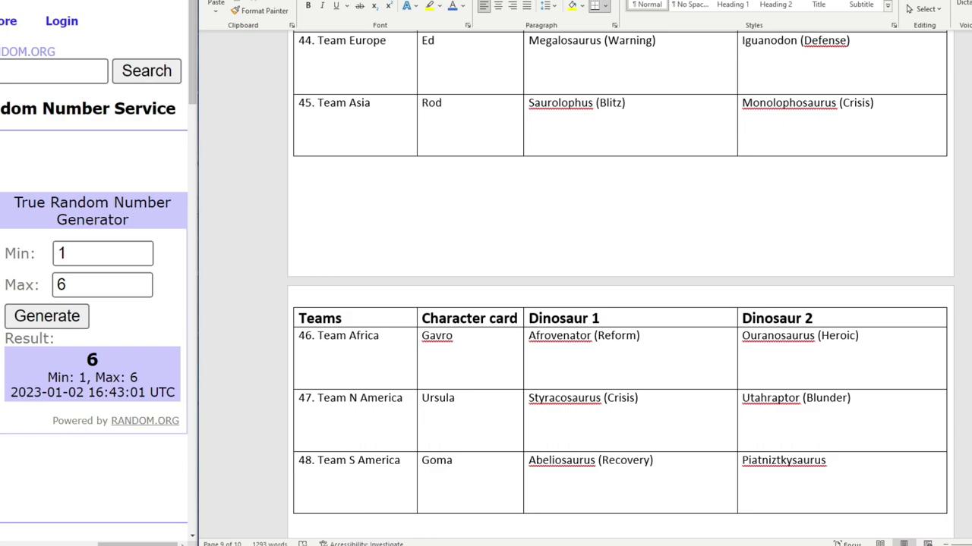
{"action": "key", "text": "alt+Tab"}
{"action": "double_click", "coordinate": [255, 134]}
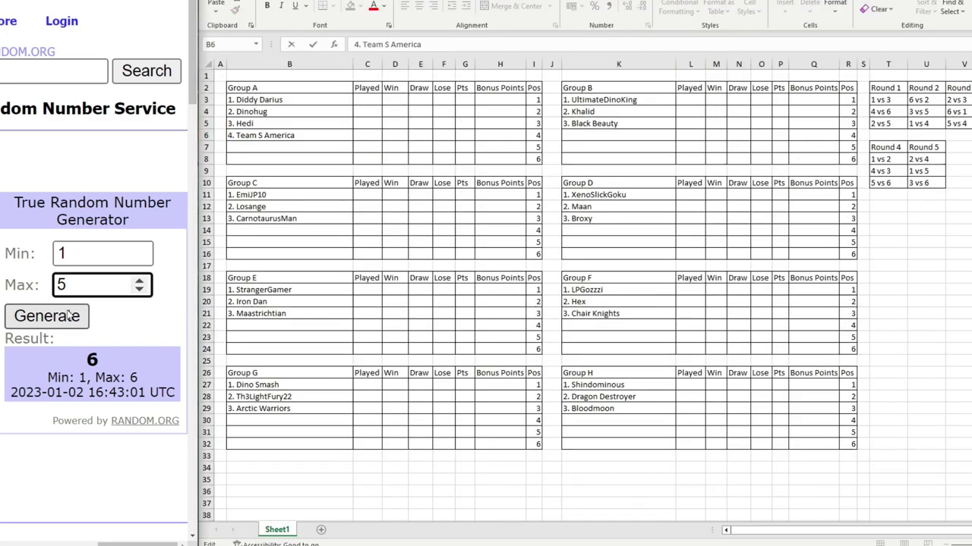
- Generate a random number between 1 and 5, and shade the Team Asia cell in the Word team list yellow
{"action": "left_click", "coordinate": [69, 315]}
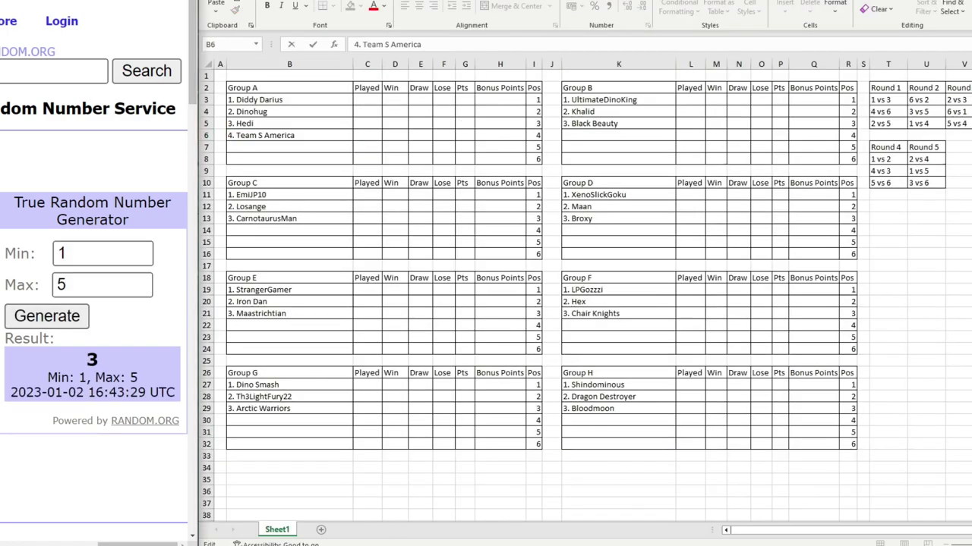
{"action": "key", "text": "alt+Tab"}
{"action": "scroll", "coordinate": [378, 199], "scroll_direction": "up", "scroll_amount": 5}
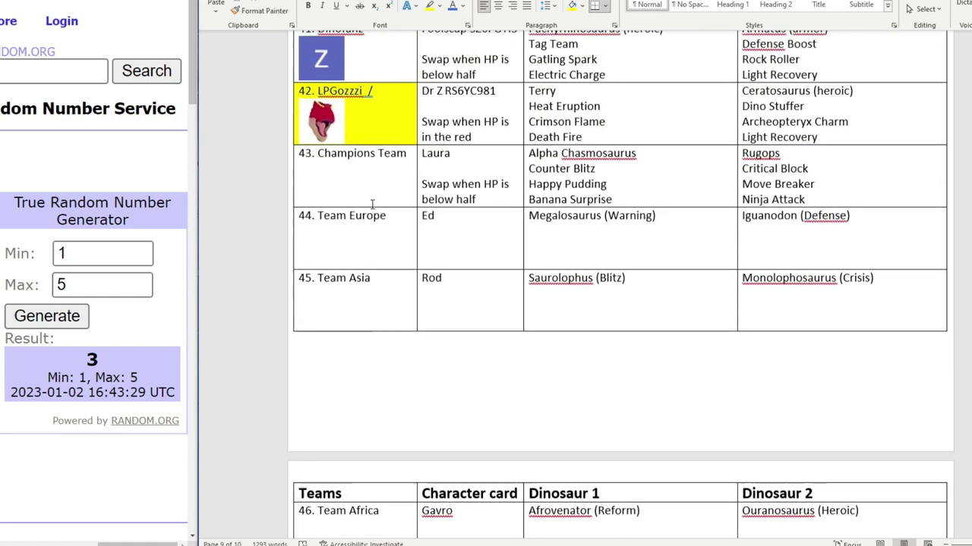
{"action": "left_click", "coordinate": [364, 321]}
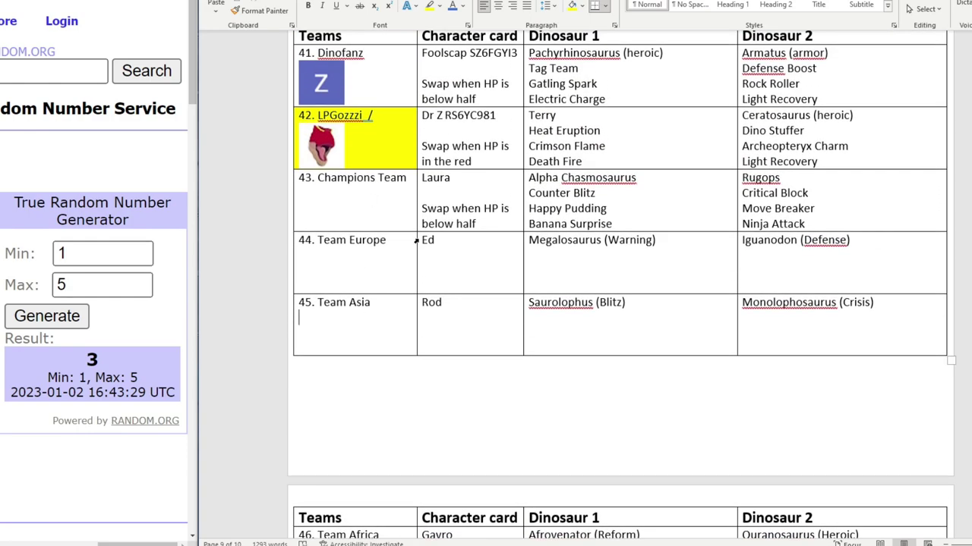
{"action": "left_click", "coordinate": [573, 5]}
- Shade the Team S America cell in the Word team list yellow
{"action": "scroll", "coordinate": [351, 460], "scroll_direction": "down", "scroll_amount": 6}
{"action": "left_click", "coordinate": [360, 436]}
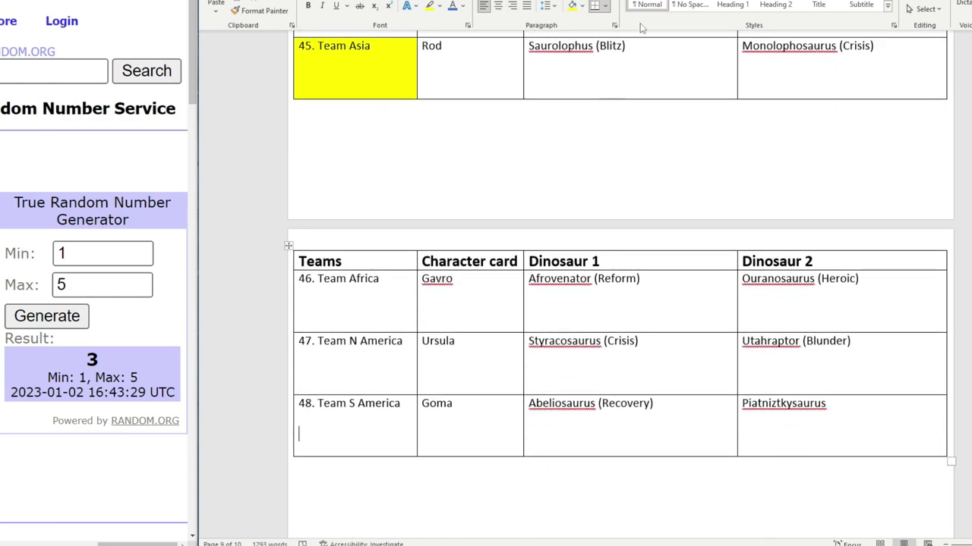
{"action": "left_click", "coordinate": [572, 5]}
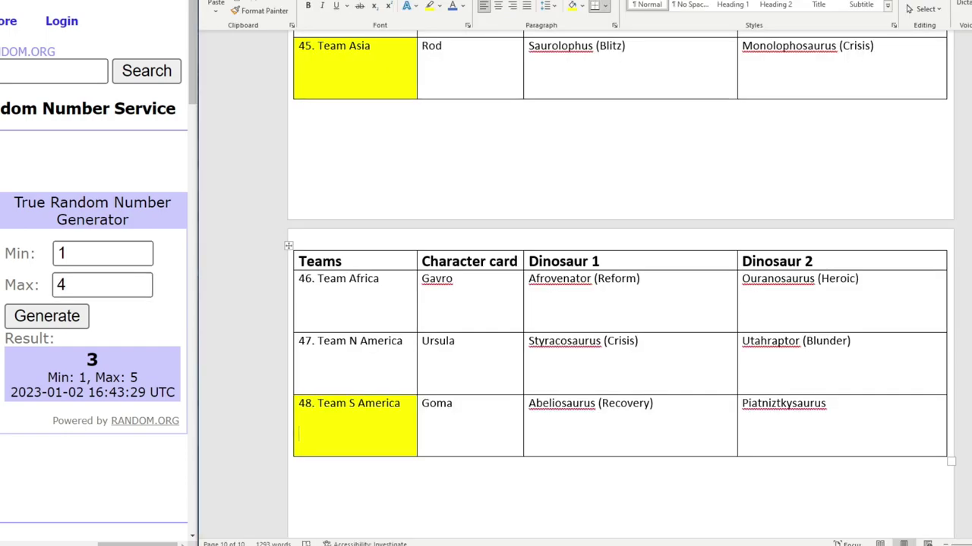
- Generate a random number between 1 and 4, and shade the Champions Team cell in the Word team list yellow
{"action": "left_click", "coordinate": [47, 315]}
{"action": "scroll", "coordinate": [519, 220], "scroll_direction": "up", "scroll_amount": 5}
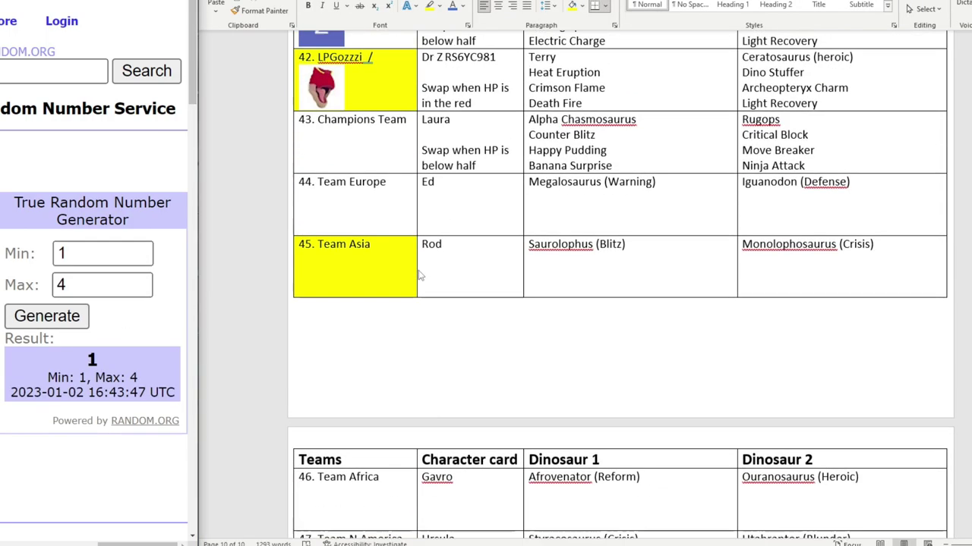
{"action": "left_click", "coordinate": [364, 171]}
{"action": "left_click", "coordinate": [572, 5]}
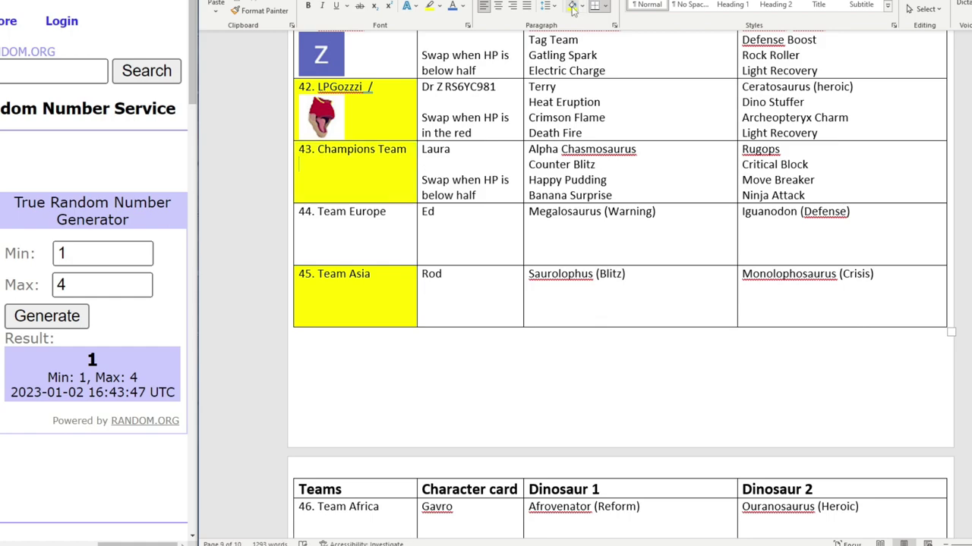
- Enter "4. Champions Team" in the fourth row of Group C in the Excel sheet
{"action": "key", "text": "alt+Tab"}
{"action": "left_click", "coordinate": [256, 230]}
{"action": "type", "text": "4. Champions Team"}
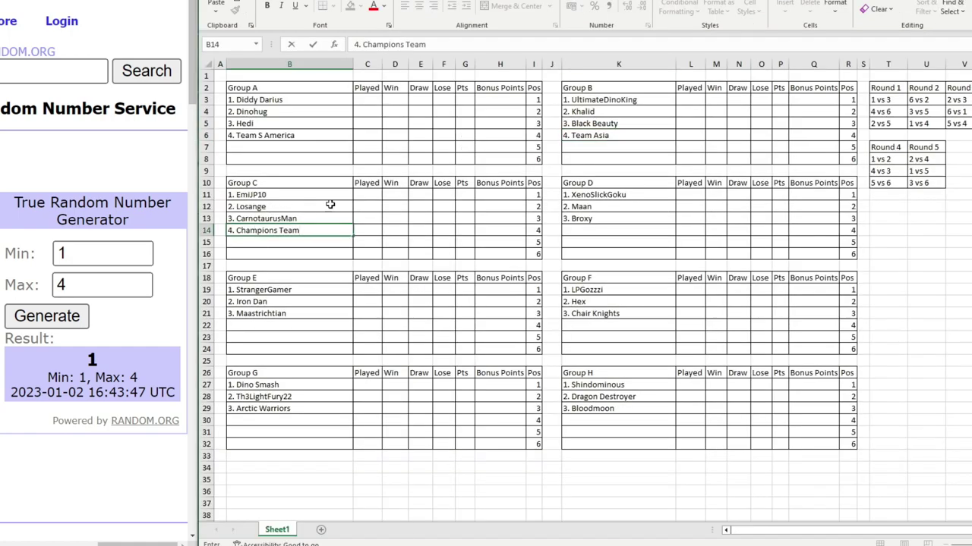
- Generate a random number between 1 and 3, and shade the Team N America cell in the Word team list yellow
{"action": "left_click", "coordinate": [141, 291]}
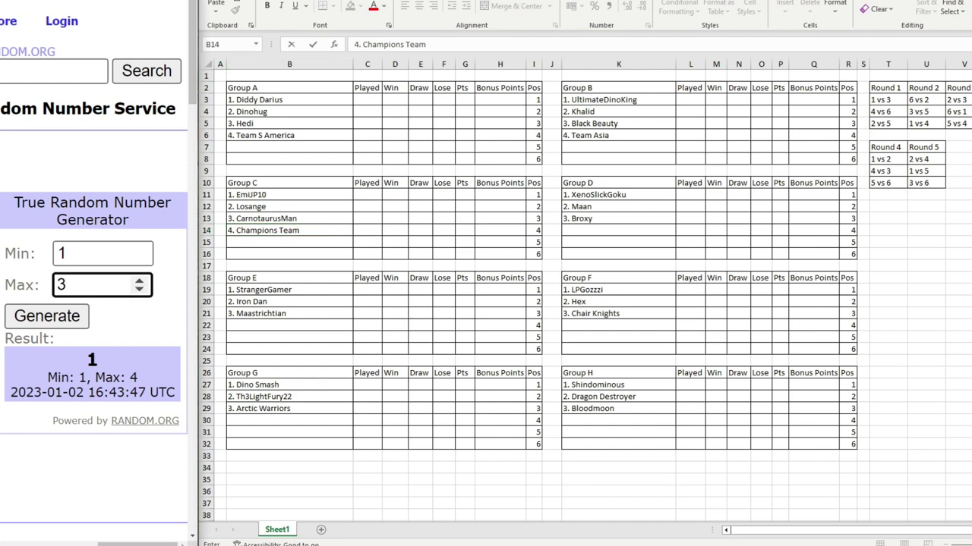
{"action": "key", "text": "alt+Tab"}
{"action": "left_click", "coordinate": [64, 325]}
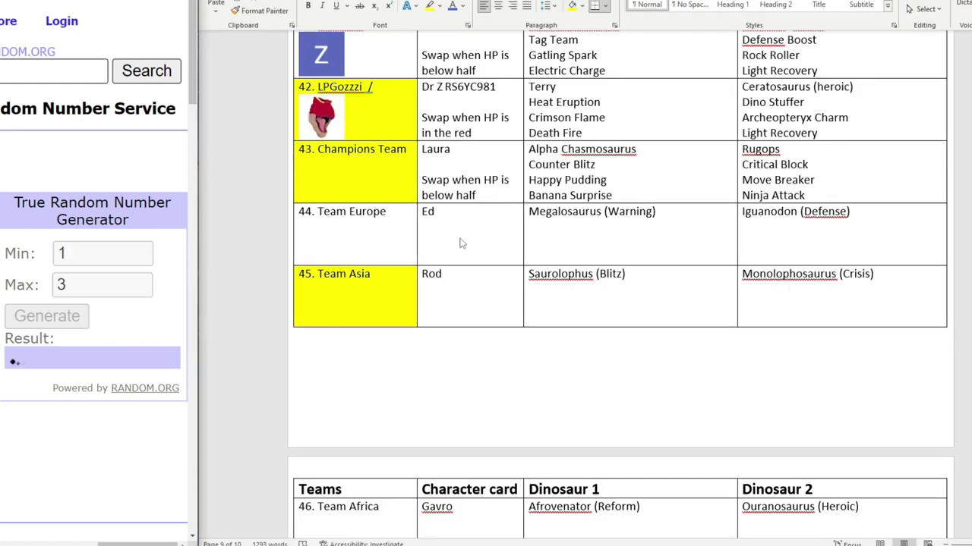
{"action": "scroll", "coordinate": [369, 197], "scroll_direction": "down", "scroll_amount": 5}
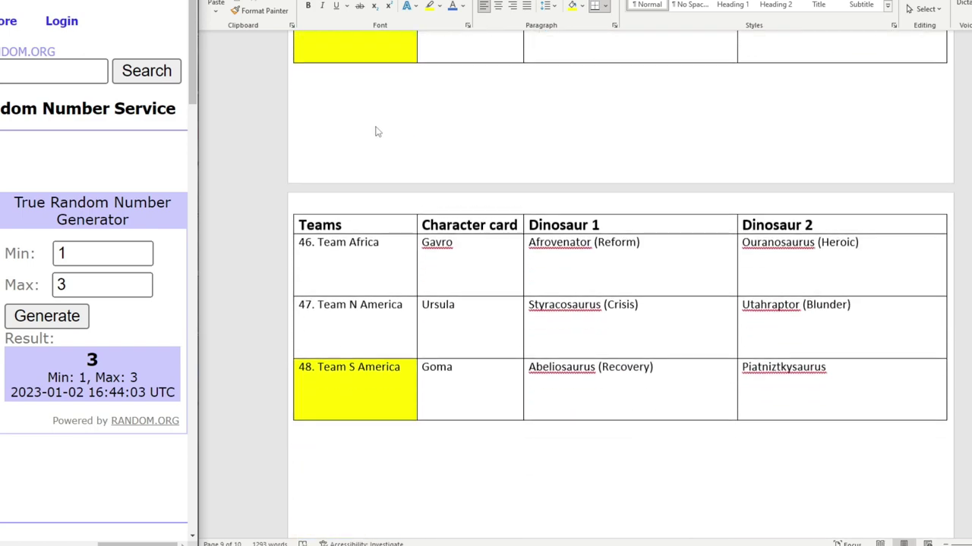
{"action": "left_click", "coordinate": [359, 304]}
{"action": "left_click", "coordinate": [572, 5]}
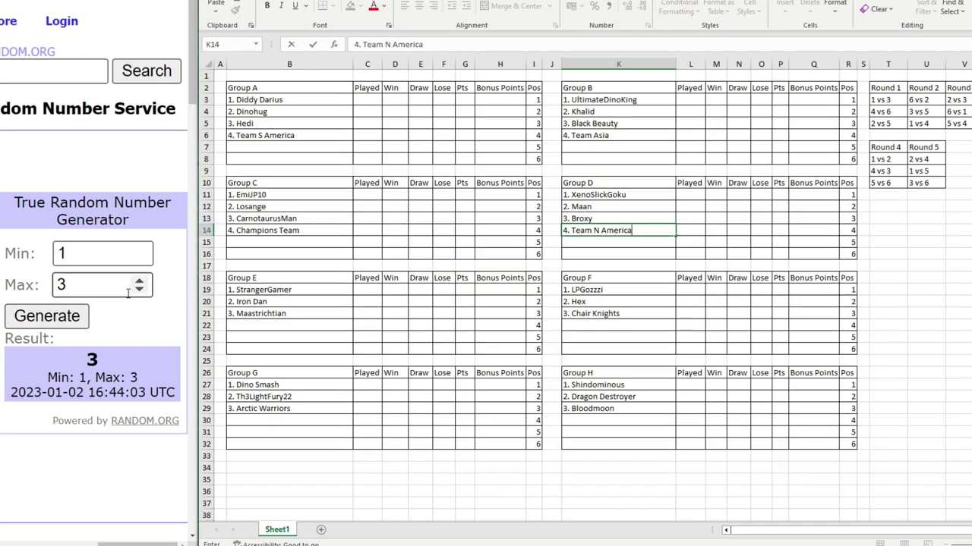
- Generate a random number between 1 and 2 for the two unshaded special teams in the Word list
{"action": "left_click", "coordinate": [139, 290]}
{"action": "left_click", "coordinate": [399, 543]}
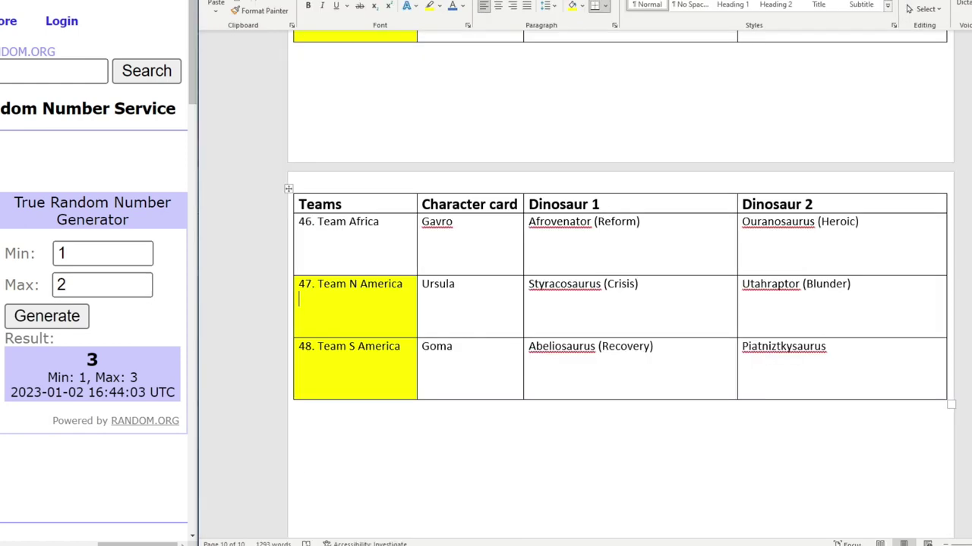
{"action": "scroll", "coordinate": [475, 251], "scroll_direction": "up", "scroll_amount": 5}
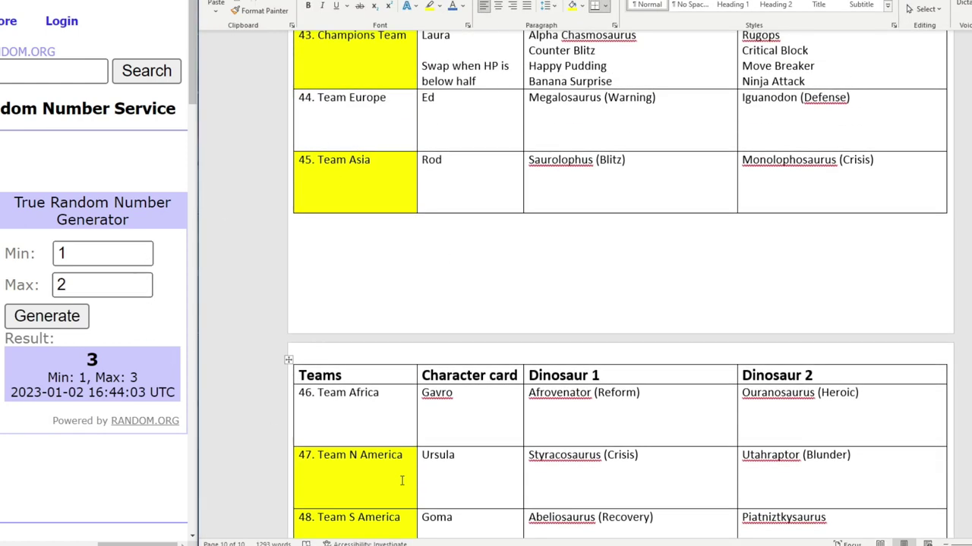
{"action": "left_click", "coordinate": [75, 318]}
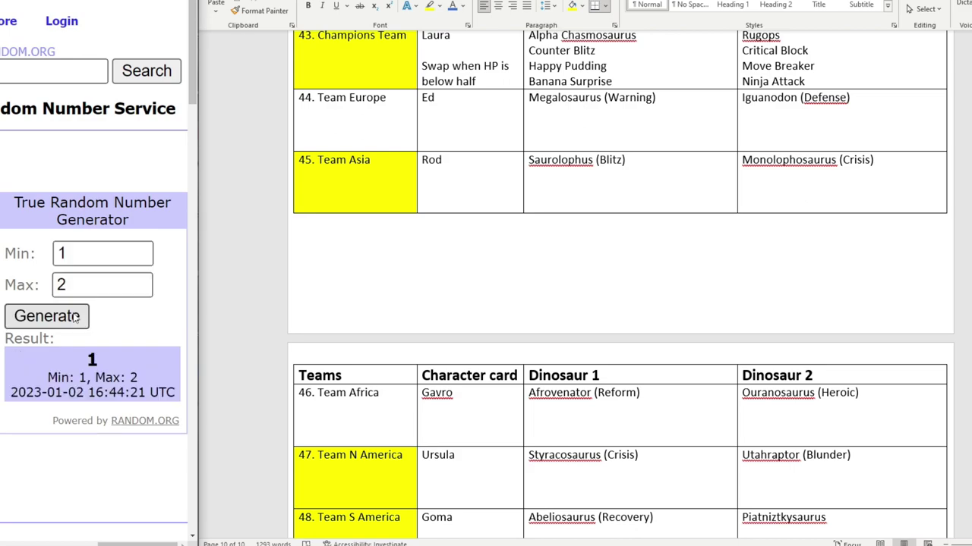
- Shade the Team Europe cell in the Word team list yellow, and select the fourth row of Group E in the Excel sheet
{"action": "left_click", "coordinate": [359, 126]}
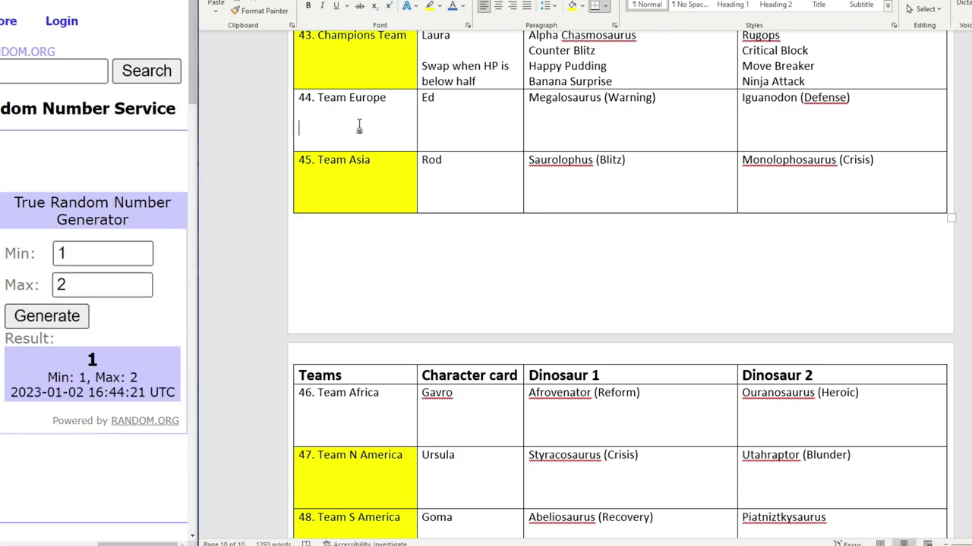
{"action": "left_click", "coordinate": [572, 6]}
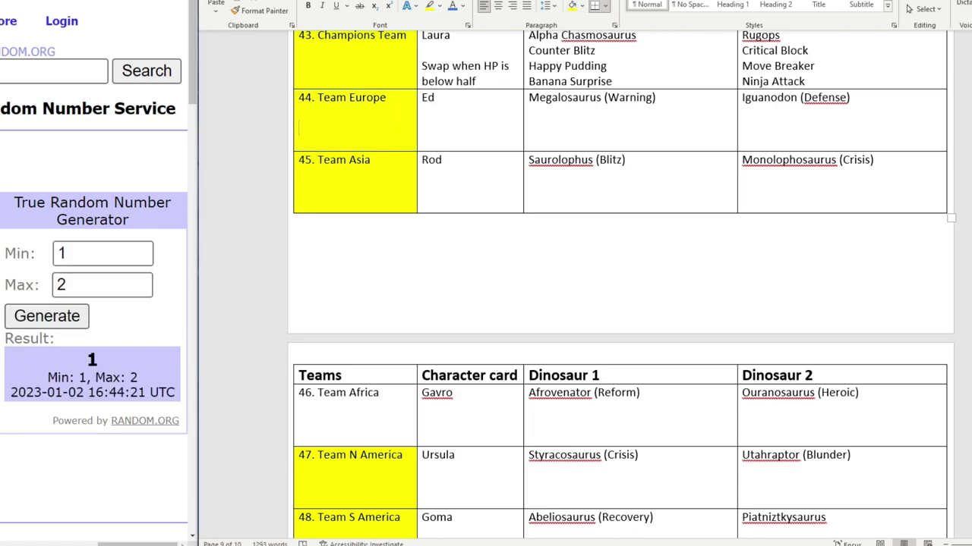
{"action": "key", "text": "alt+Tab"}
{"action": "left_click", "coordinate": [296, 327]}
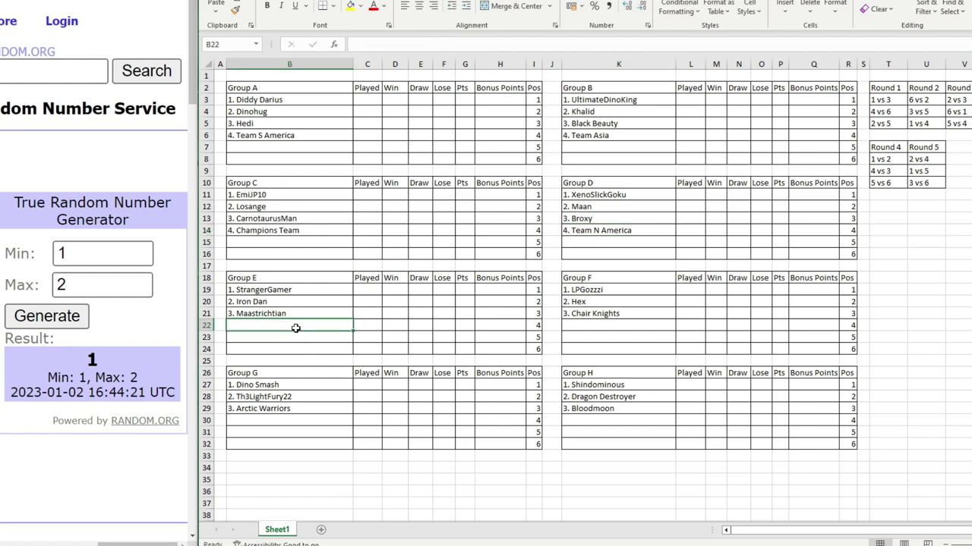
- Generate a random number between 1 and 18 for the remaining unshaded teams in the Word list
{"action": "key", "text": "alt+Tab"}
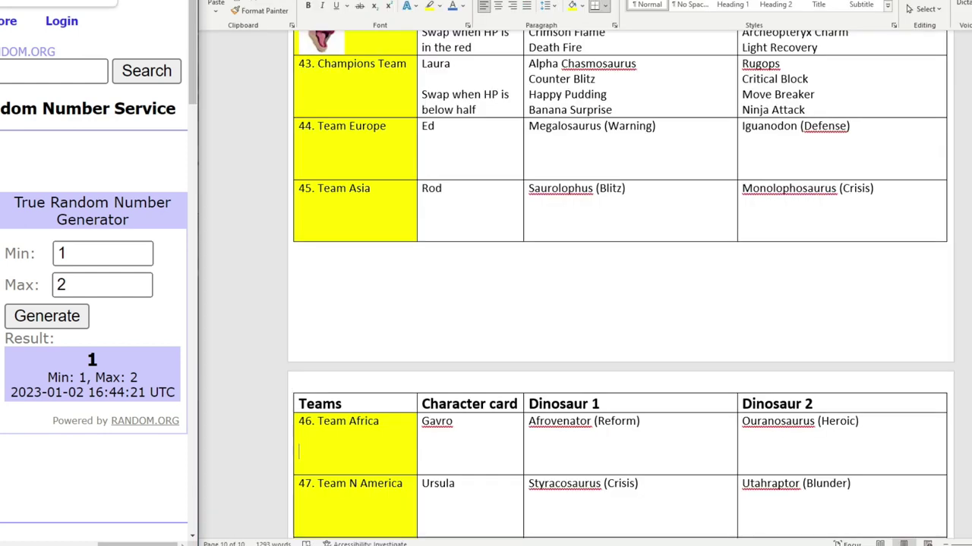
{"action": "scroll", "coordinate": [466, 372], "scroll_direction": "up", "scroll_amount": 2}
{"action": "scroll", "coordinate": [466, 372], "scroll_direction": "up", "scroll_amount": 1}
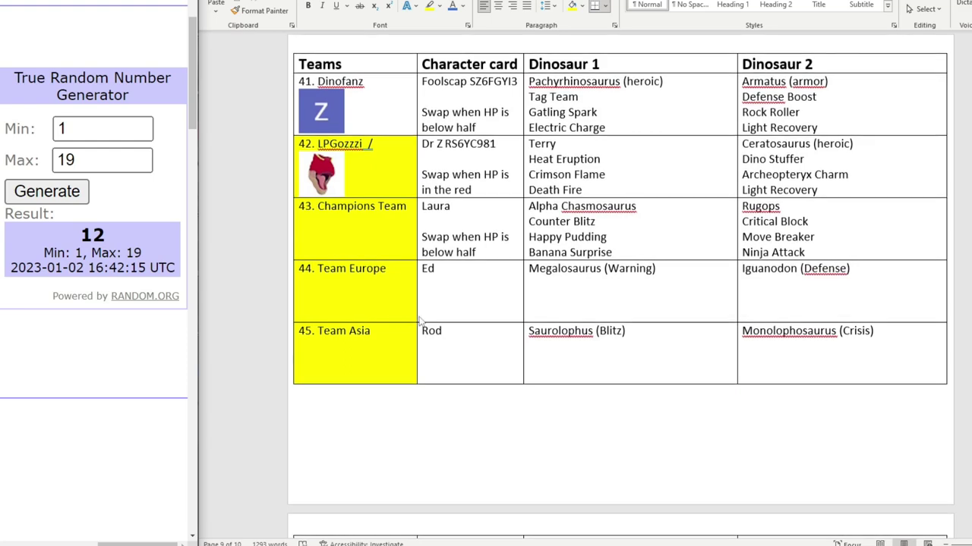
{"action": "left_click", "coordinate": [141, 165]}
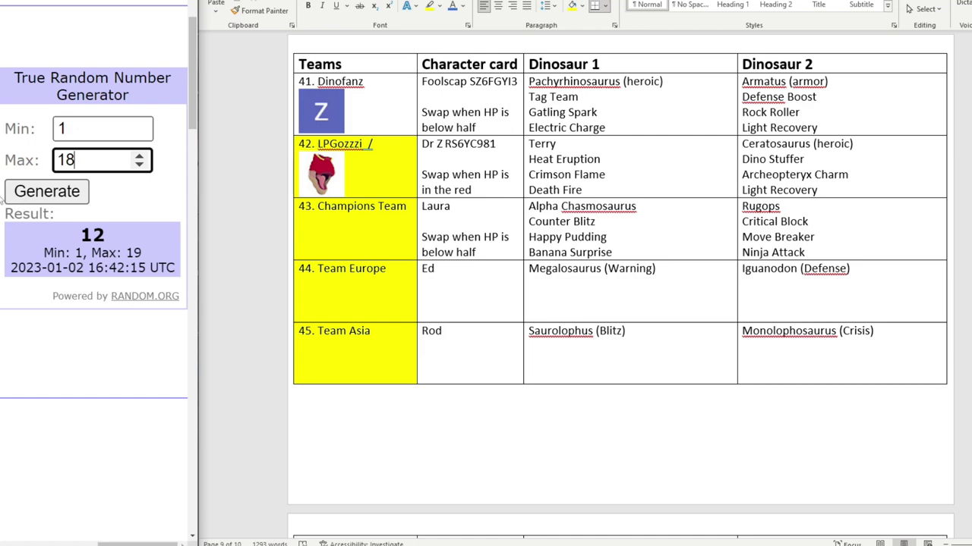
{"action": "left_click", "coordinate": [59, 195]}
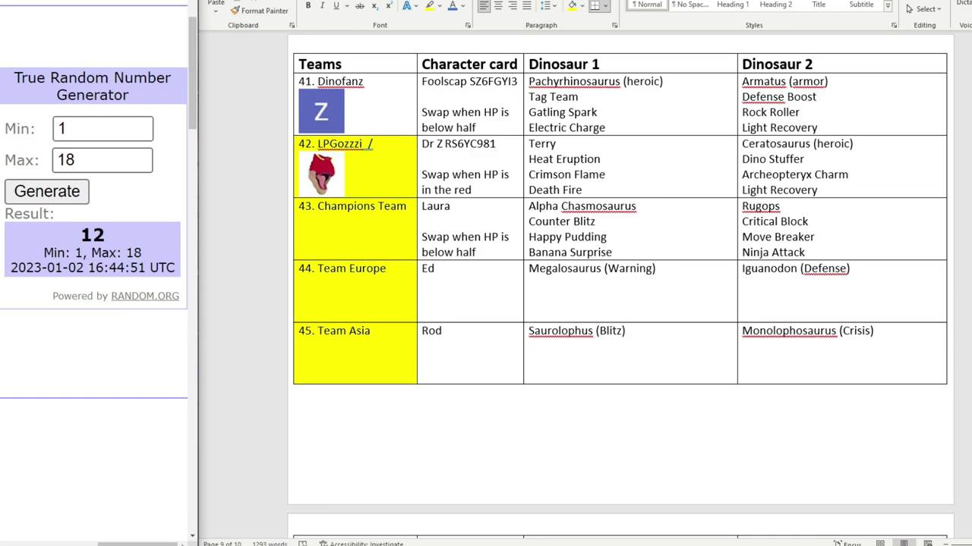
- Shade the Noppy cell in the Word team list yellow, and enter "4. Noopy" in the fourth row of Group G in Excel
{"action": "left_click", "coordinate": [383, 275]}
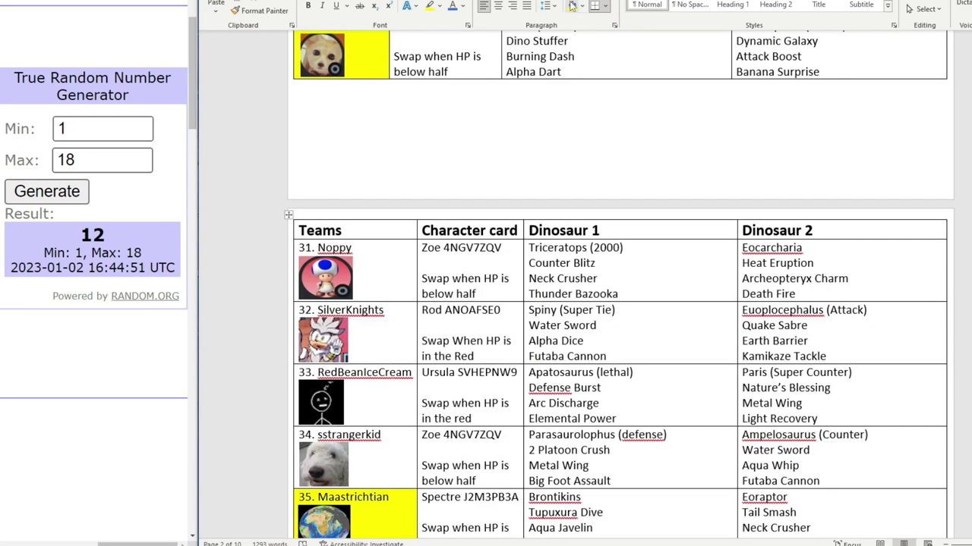
{"action": "left_click", "coordinate": [571, 6]}
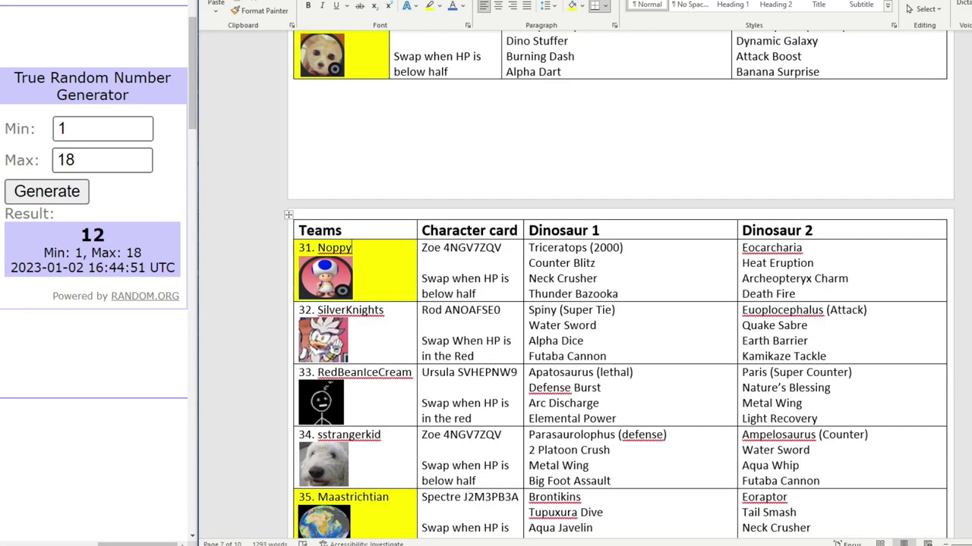
{"action": "key", "text": "alt+Tab"}
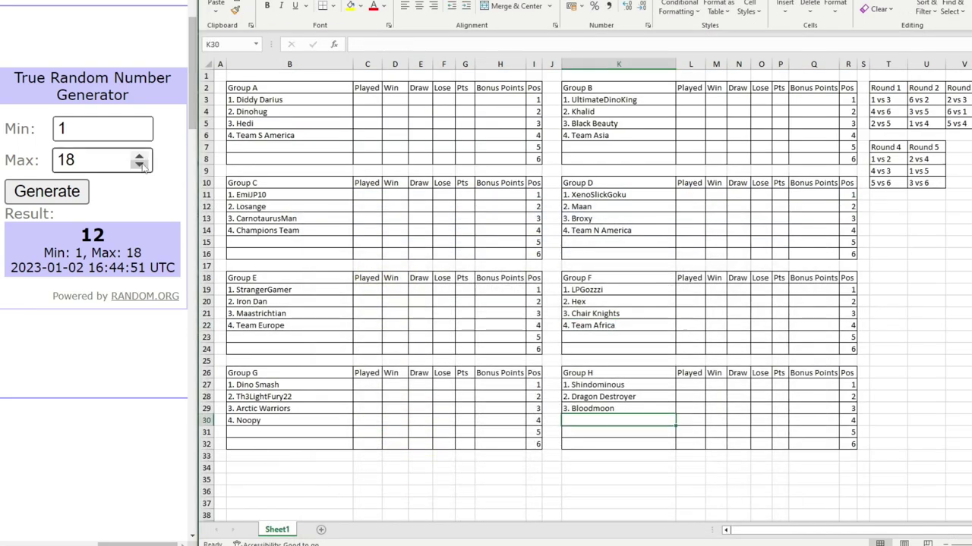
- Generate a random number between 1 and 17 for the remaining unshaded teams
{"action": "key", "text": "BackSpace"}
{"action": "type", "text": "7"}
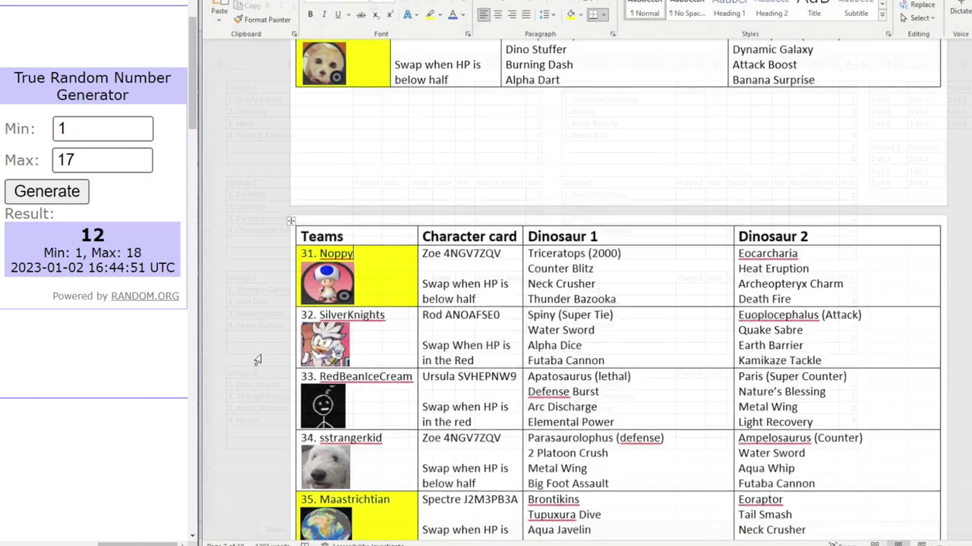
{"action": "key", "text": "Return"}
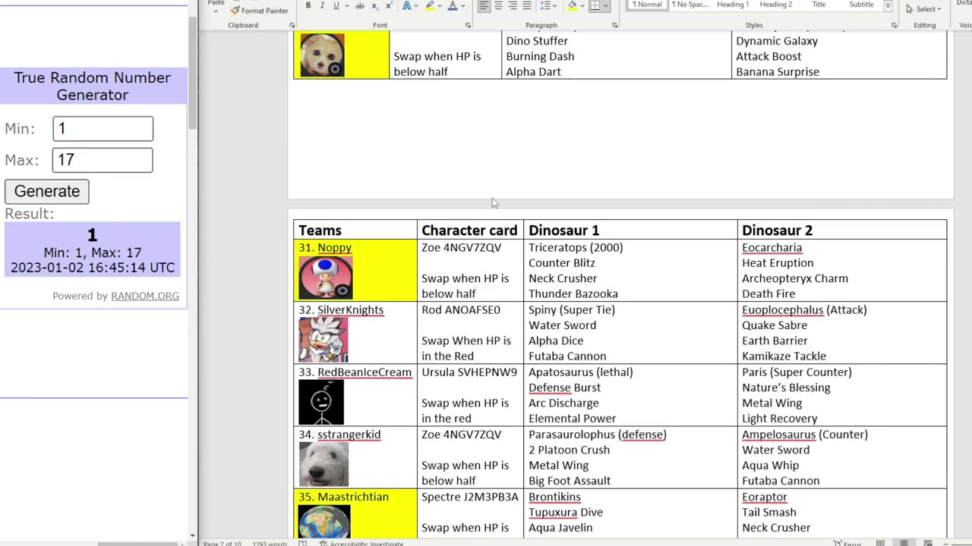
{"action": "scroll", "coordinate": [388, 118], "scroll_direction": "up", "scroll_amount": 20}
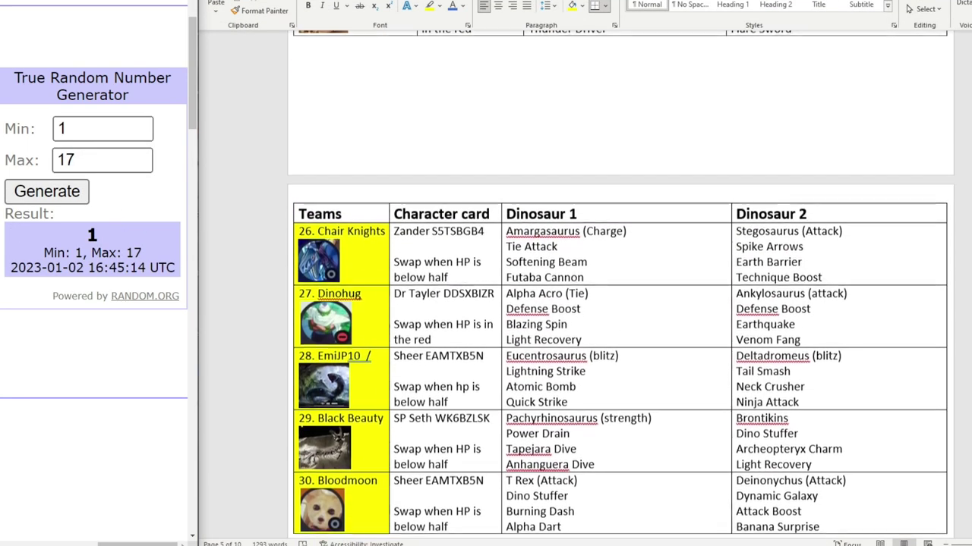
{"action": "left_click", "coordinate": [366, 173]}
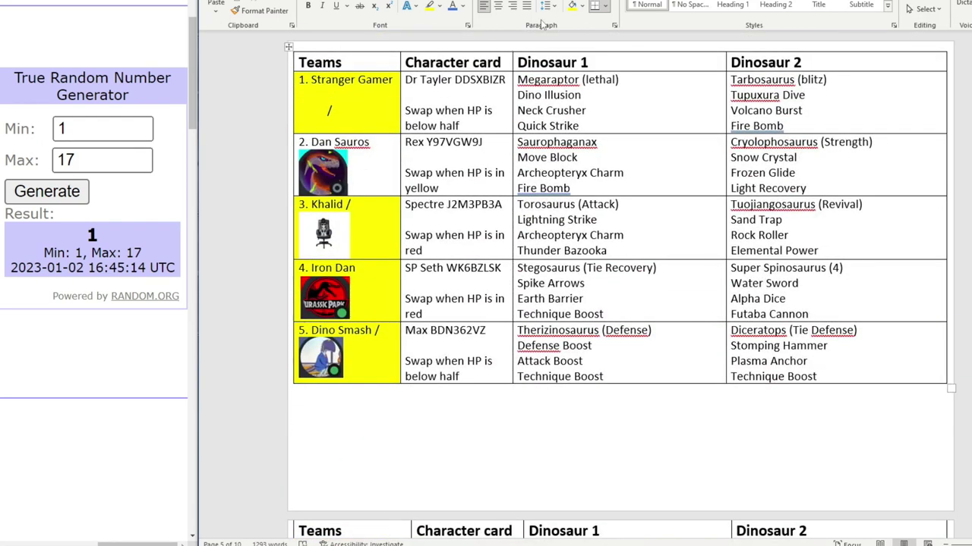
{"action": "left_click", "coordinate": [572, 6]}
{"action": "left_click_drag", "start_coordinate": [377, 142], "coordinate": [312, 142]}
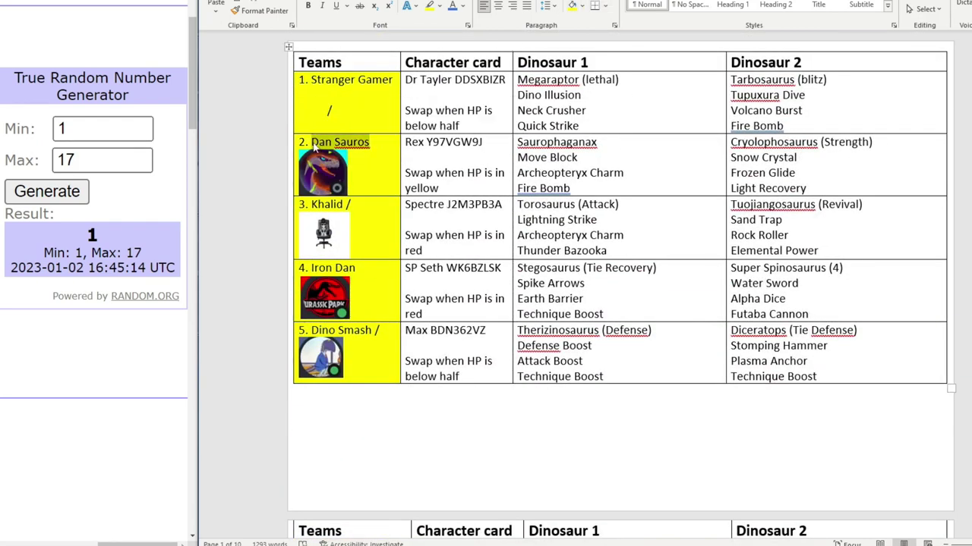
{"action": "right_click", "coordinate": [312, 142]}
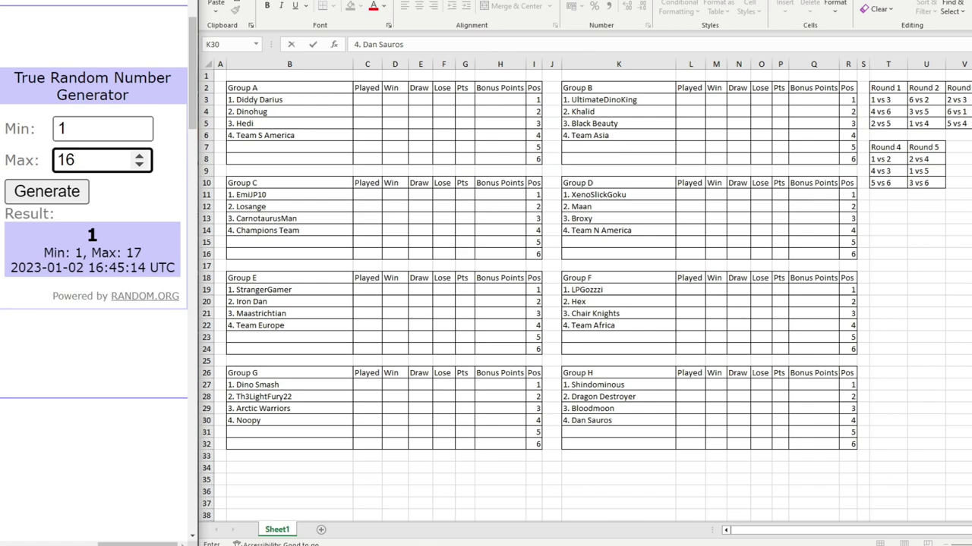
{"action": "left_click", "coordinate": [611, 420]}
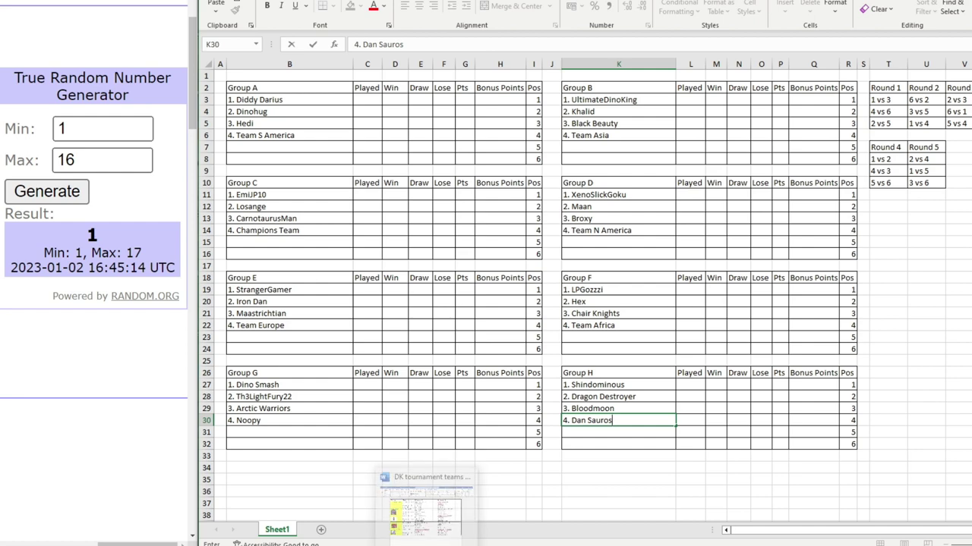
{"action": "left_click", "coordinate": [428, 545]}
{"action": "left_click", "coordinate": [39, 186]}
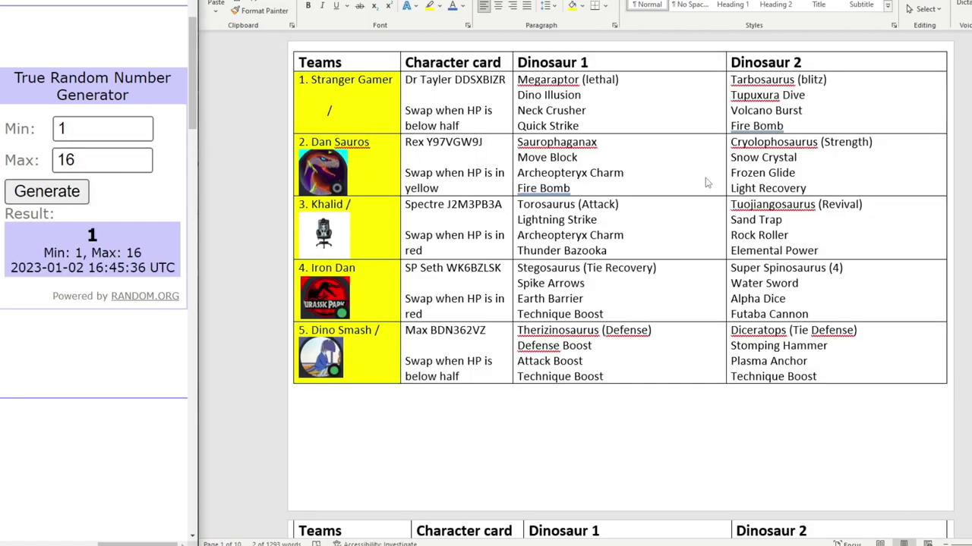
{"action": "scroll", "coordinate": [490, 177], "scroll_direction": "down", "scroll_amount": 6}
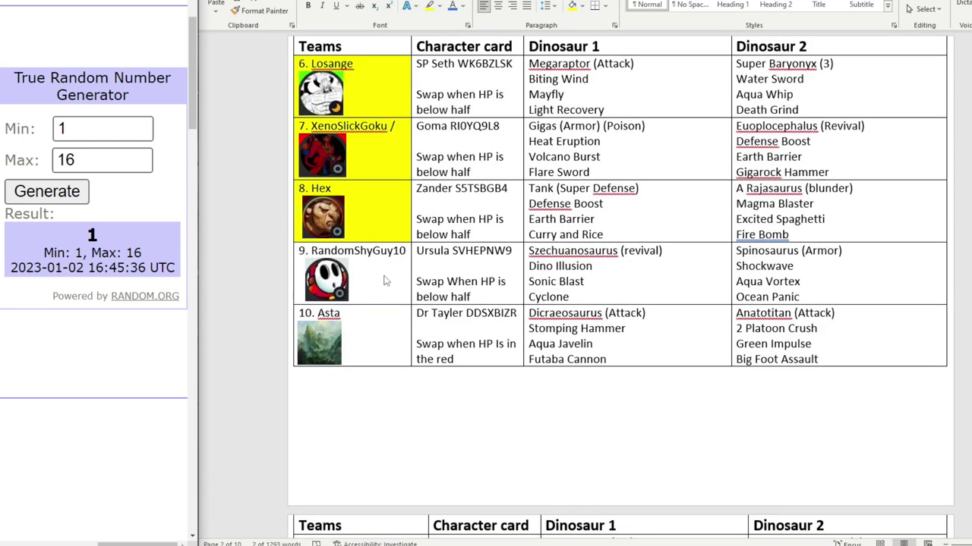
{"action": "left_click", "coordinate": [374, 273]}
{"action": "left_click", "coordinate": [572, 6]}
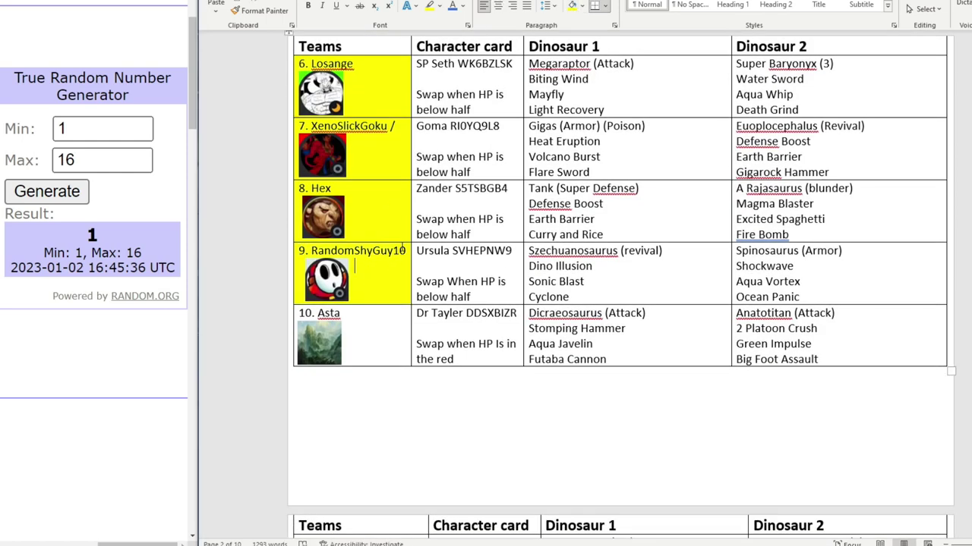
- Copy the RandomShyGuy10 name from the Word list and enter "5. RandomShyGuy10" in the fifth row of Group A in Excel
{"action": "left_click_drag", "start_coordinate": [408, 251], "coordinate": [319, 252]}
{"action": "right_click", "coordinate": [314, 251]}
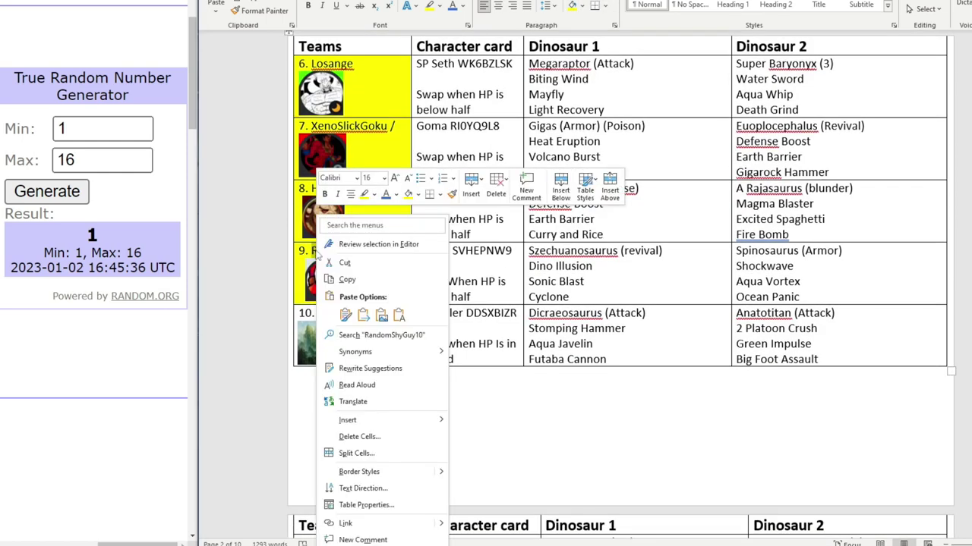
{"action": "left_click", "coordinate": [363, 280]}
{"action": "key", "text": "alt+Tab"}
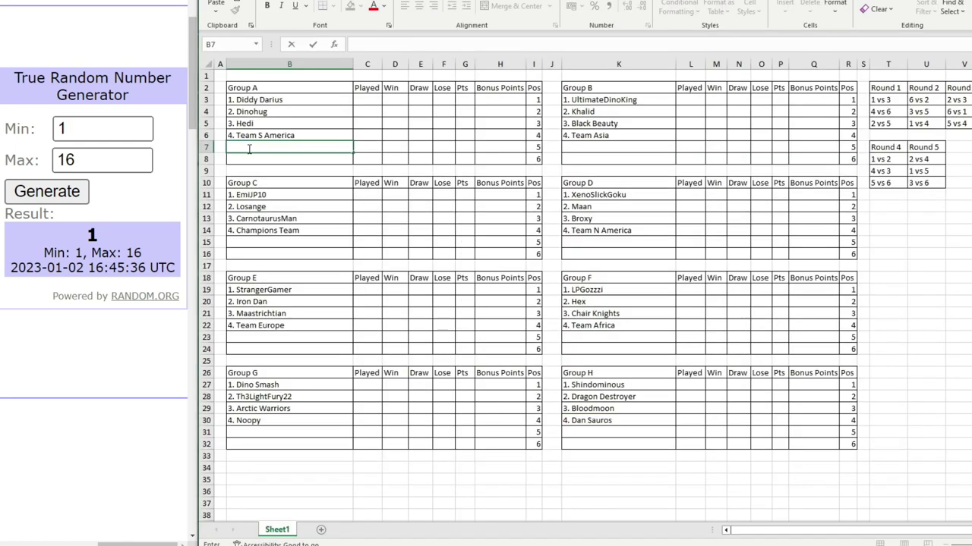
{"action": "key", "text": "ctrl+v"}
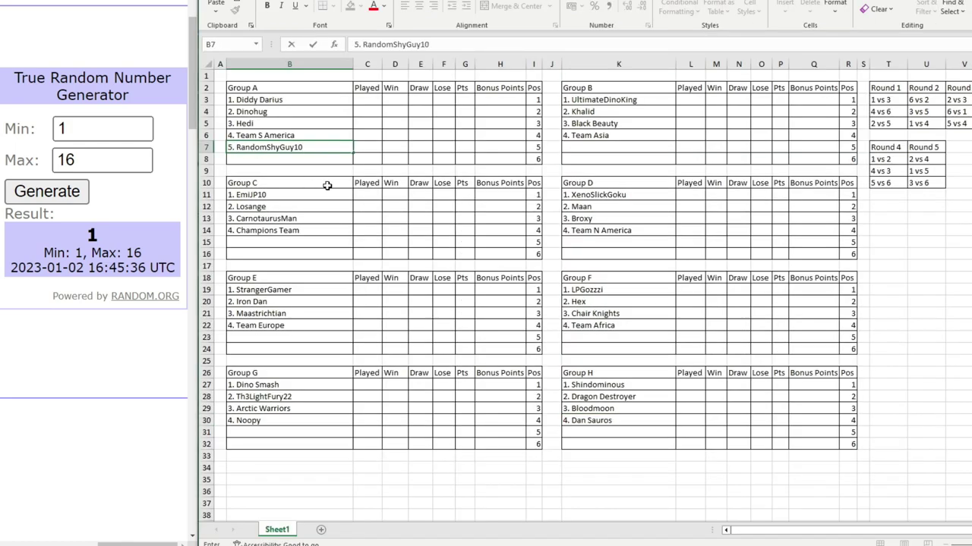
- Generate a random number between 1 and 15 for the remaining unshaded teams
{"action": "left_click", "coordinate": [138, 165]}
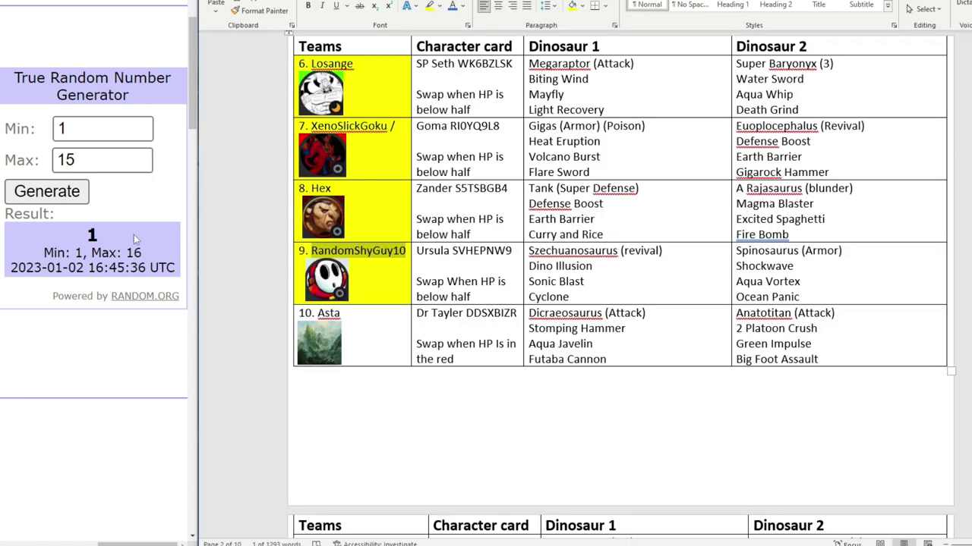
{"action": "left_click", "coordinate": [47, 191]}
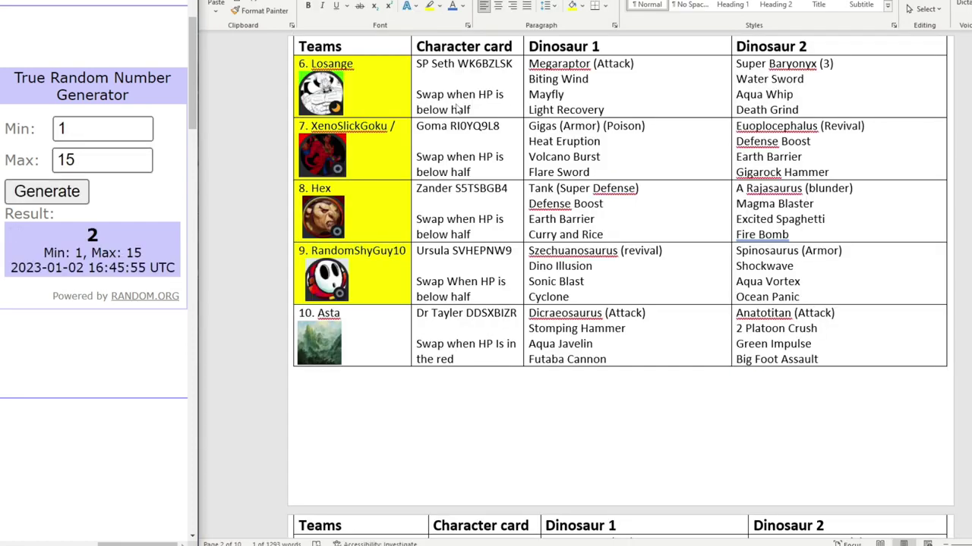
- Copy the team name Drogon Targaryen lll in the Word list and shade its cell yellow
{"action": "scroll", "coordinate": [458, 109], "scroll_direction": "up", "scroll_amount": 6}
{"action": "scroll", "coordinate": [396, 188], "scroll_direction": "down", "scroll_amount": 4}
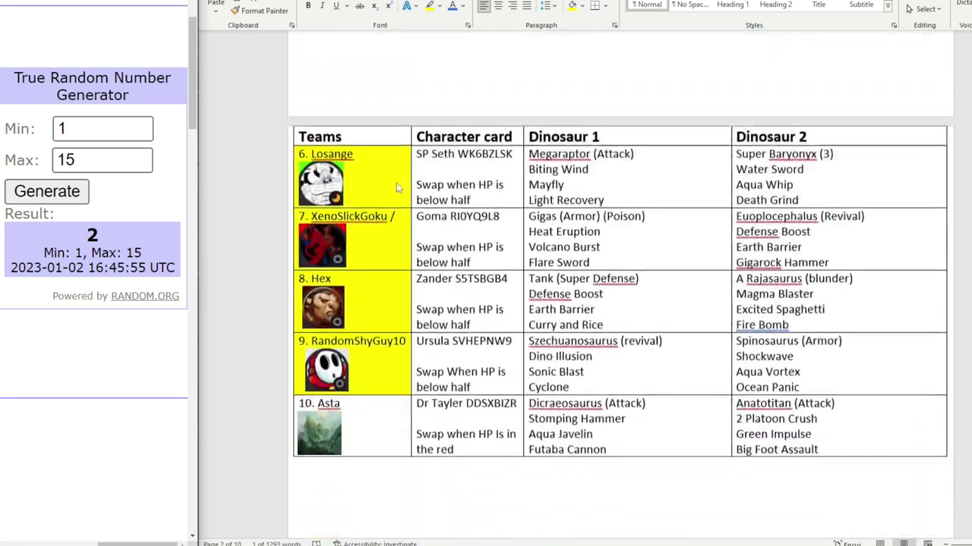
{"action": "scroll", "coordinate": [396, 188], "scroll_direction": "down", "scroll_amount": 7}
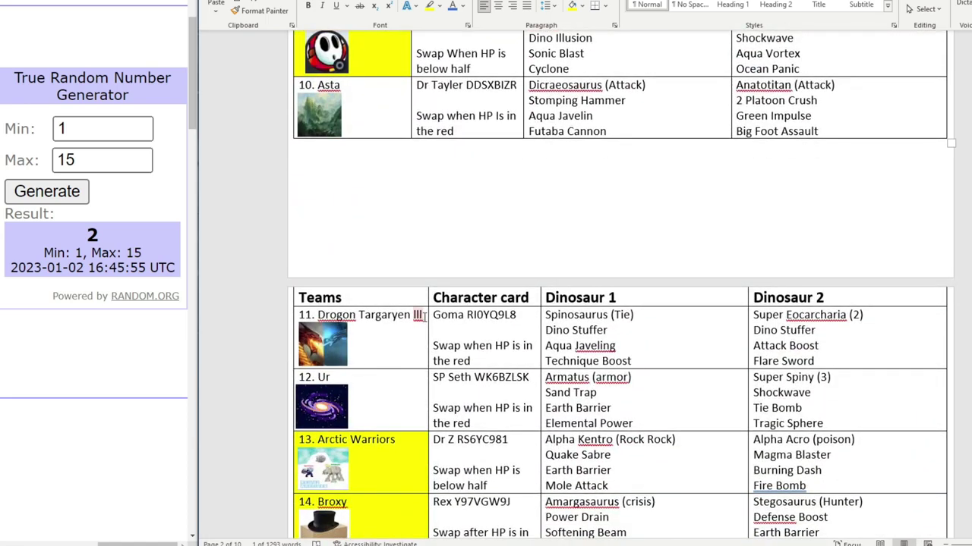
{"action": "left_click_drag", "start_coordinate": [423, 316], "coordinate": [318, 315]}
{"action": "right_click", "coordinate": [349, 315]}
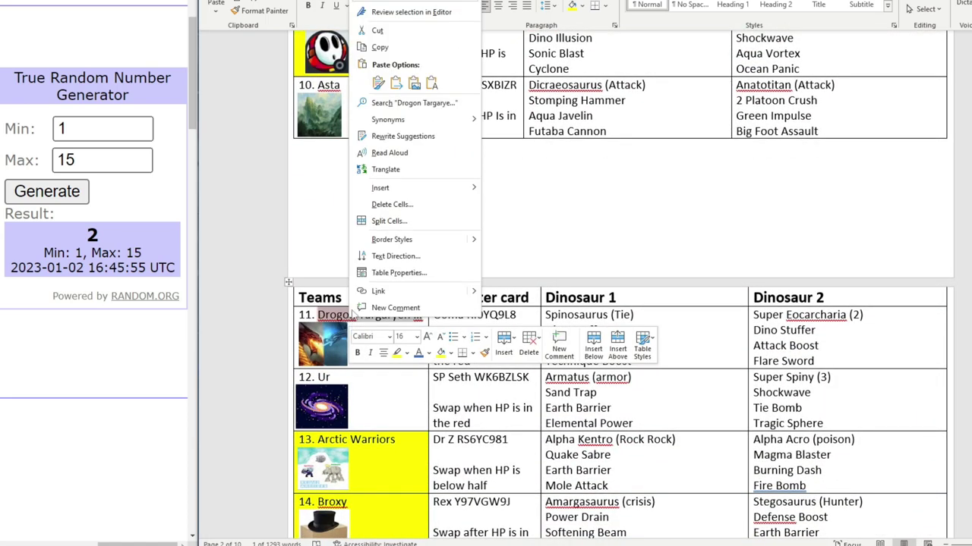
{"action": "left_click", "coordinate": [379, 48]}
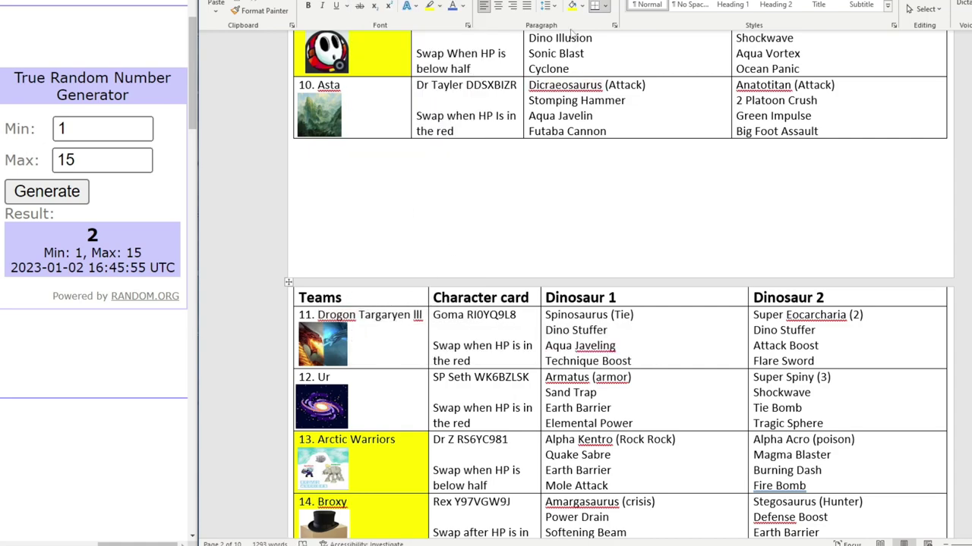
{"action": "left_click", "coordinate": [572, 6]}
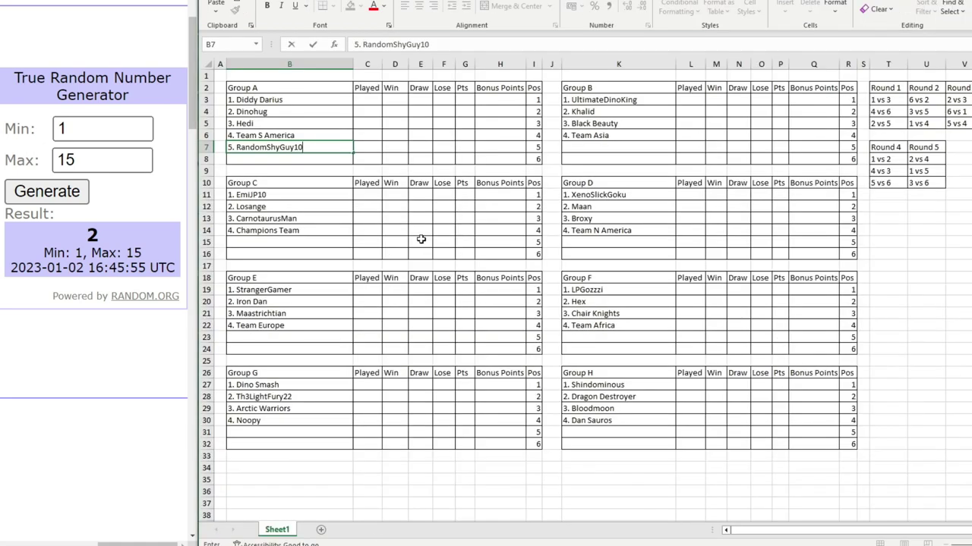
- Enter "5. Drogon Targaryen lll" in the fifth row of Group B in the Excel sheet
{"action": "key", "text": "alt+Tab"}
{"action": "left_click", "coordinate": [566, 149]}
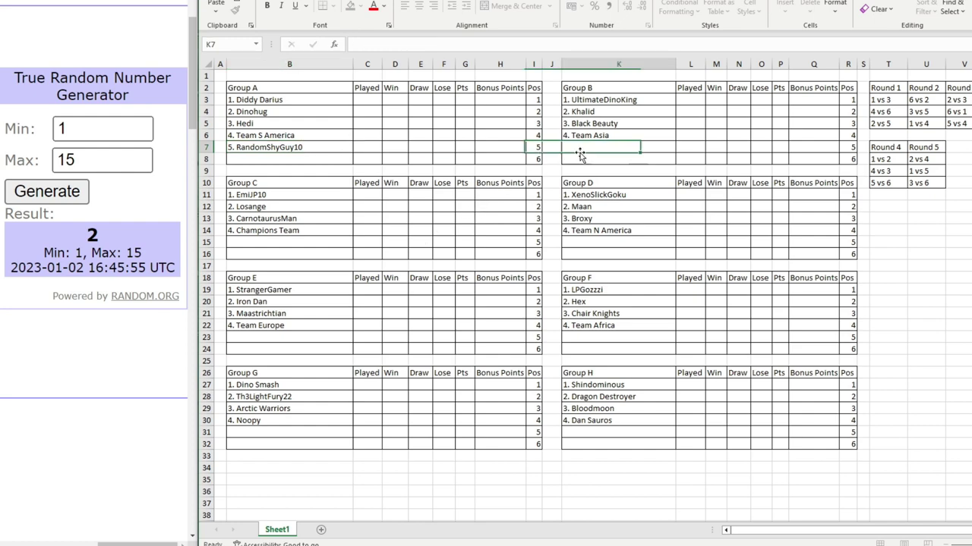
{"action": "type", "text": "5."}
{"action": "key", "text": "ctrl+v"}
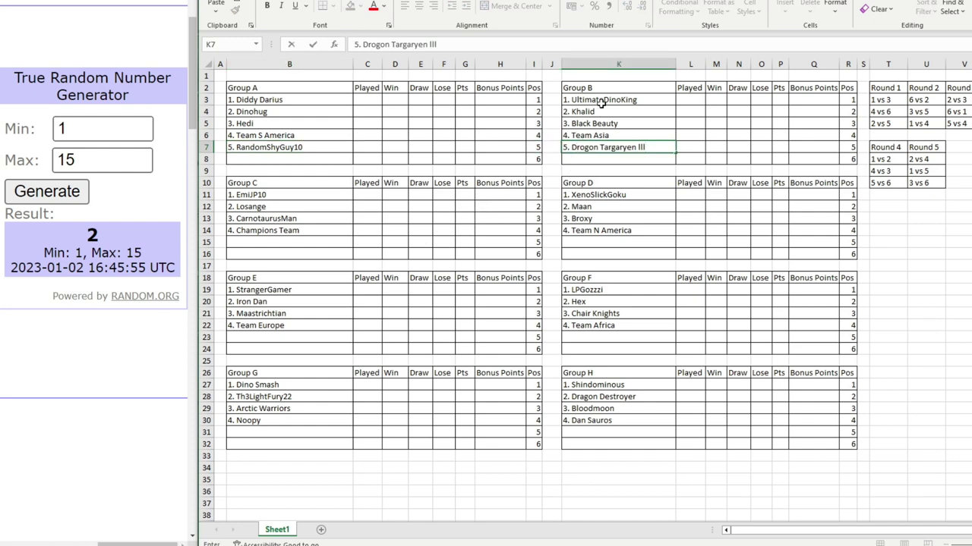
{"action": "left_click", "coordinate": [465, 314]}
{"action": "left_click", "coordinate": [139, 164]}
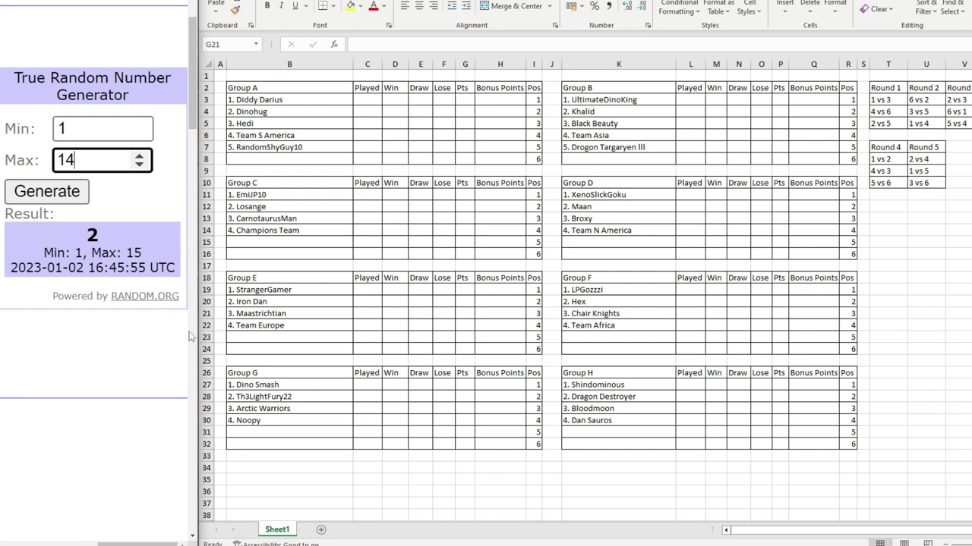
{"action": "left_click", "coordinate": [44, 197]}
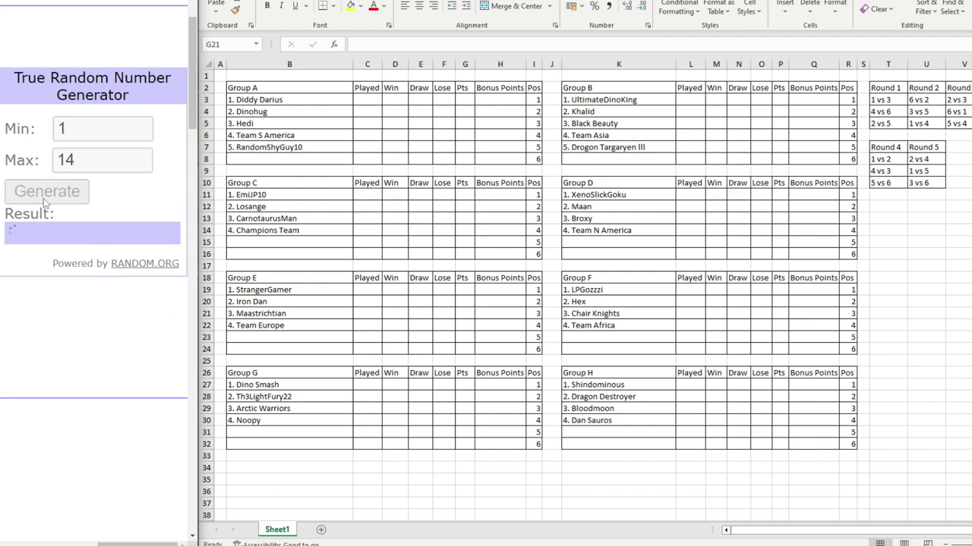
{"action": "key", "text": "alt+Tab"}
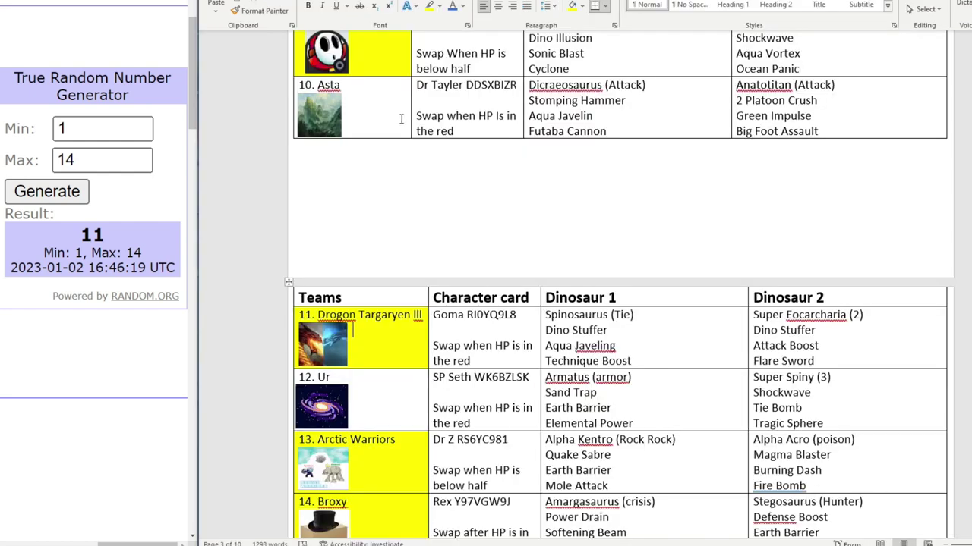
{"action": "scroll", "coordinate": [397, 217], "scroll_direction": "down", "scroll_amount": 20}
{"action": "left_click", "coordinate": [396, 217]}
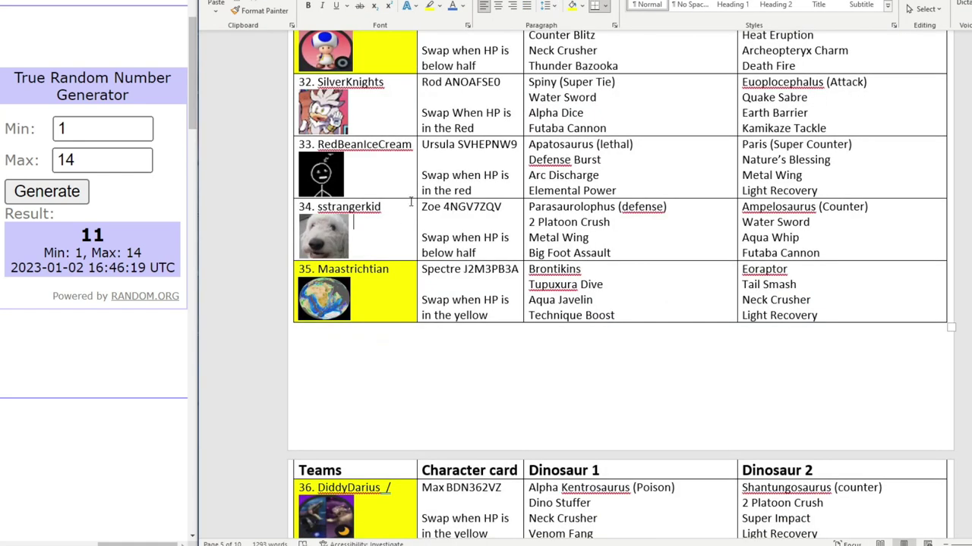
{"action": "left_click", "coordinate": [572, 6]}
{"action": "double_click", "coordinate": [372, 207]}
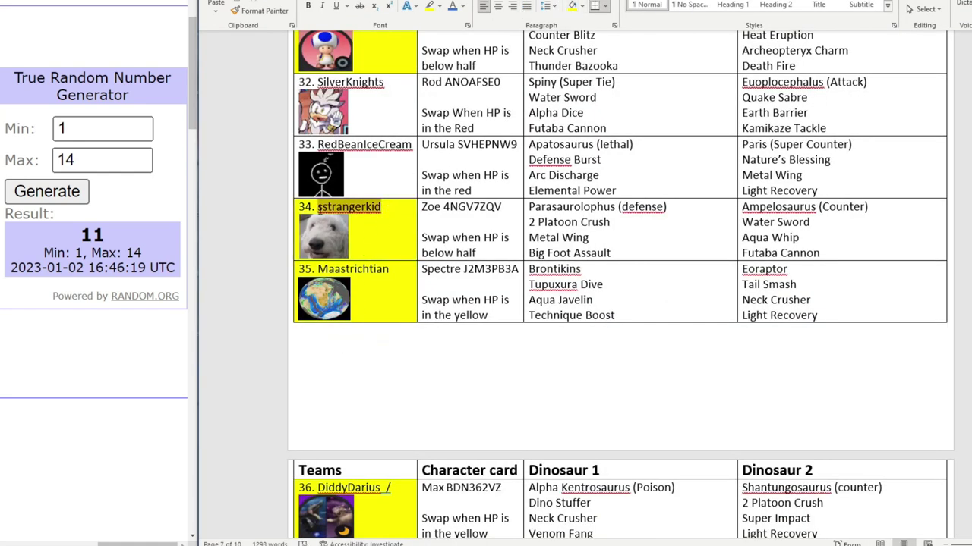
{"action": "right_click", "coordinate": [349, 210]}
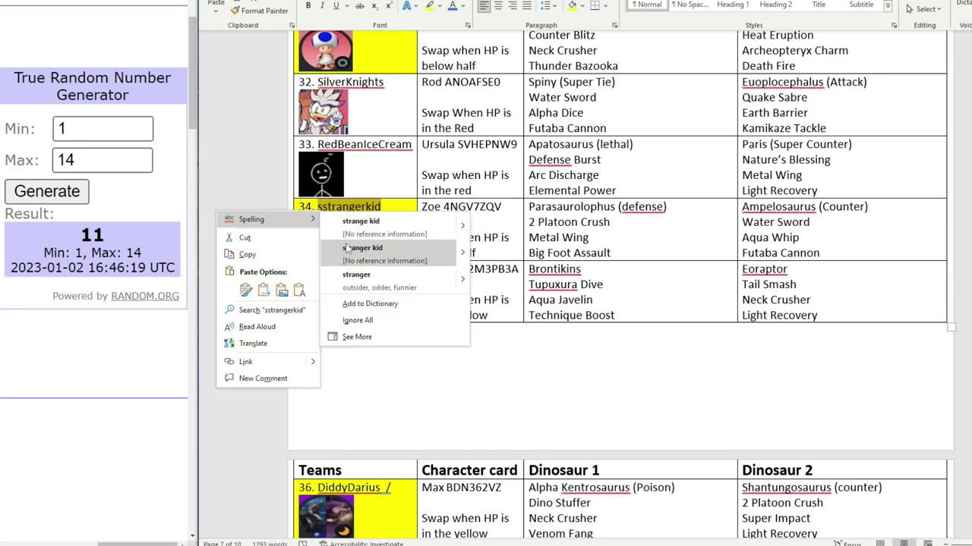
{"action": "left_click", "coordinate": [283, 256]}
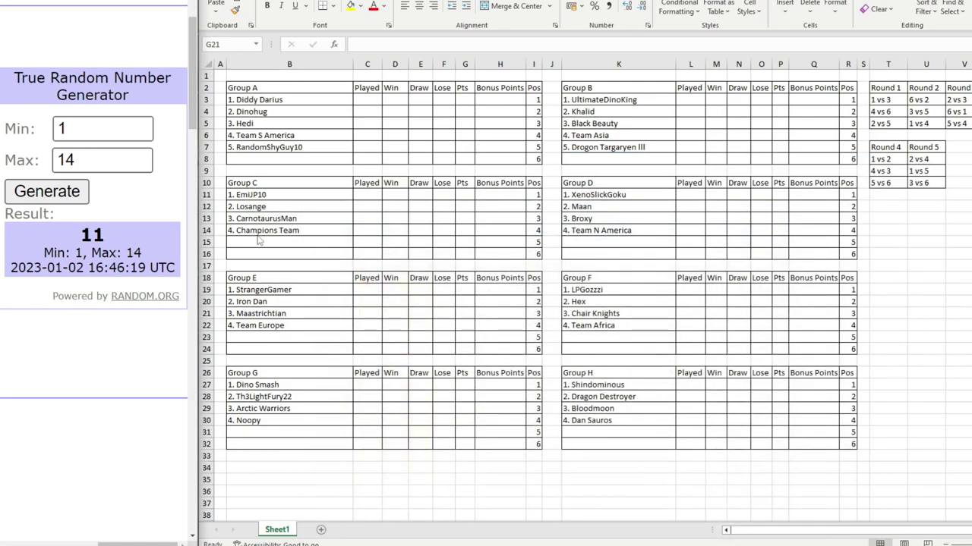
{"action": "left_click", "coordinate": [257, 243]}
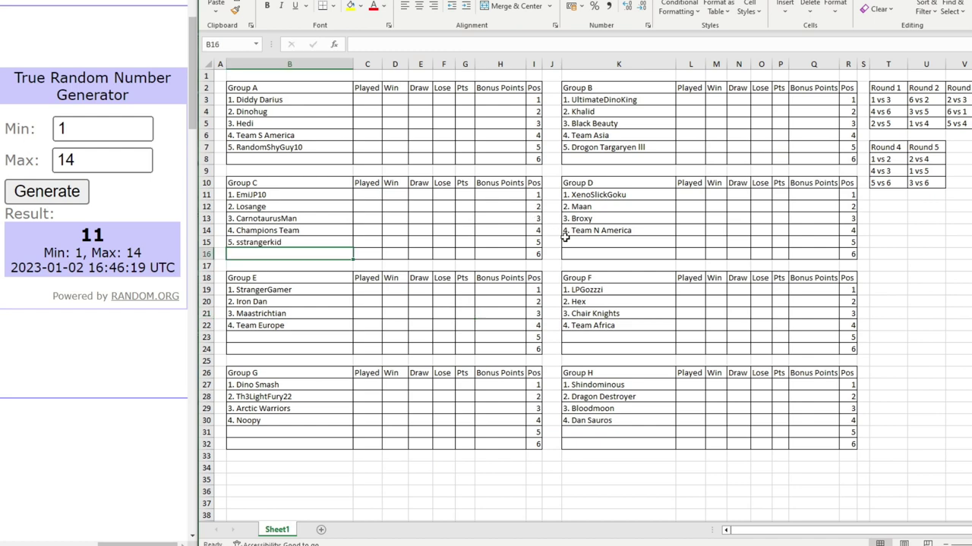
{"action": "left_click", "coordinate": [258, 242]}
{"action": "type", "text": "5."}
{"action": "key", "text": "ctrl+v"}
{"action": "key", "text": "Return"}
- Generate a random number between 1 and 13, and shade the Lad cell in the Word team list yellow
{"action": "left_click", "coordinate": [139, 165]}
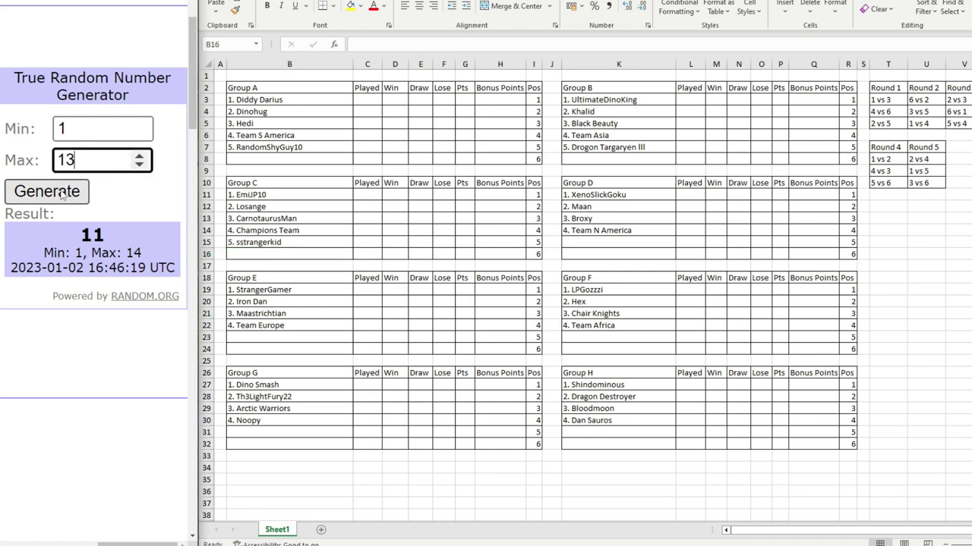
{"action": "left_click", "coordinate": [47, 191]}
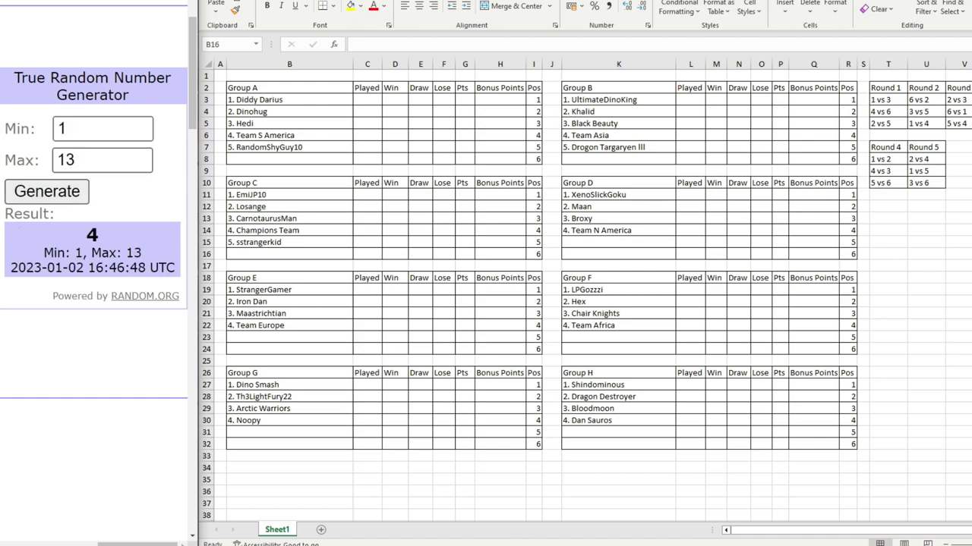
{"action": "key", "text": "alt+Tab"}
{"action": "scroll", "coordinate": [297, 199], "scroll_direction": "up", "scroll_amount": 15}
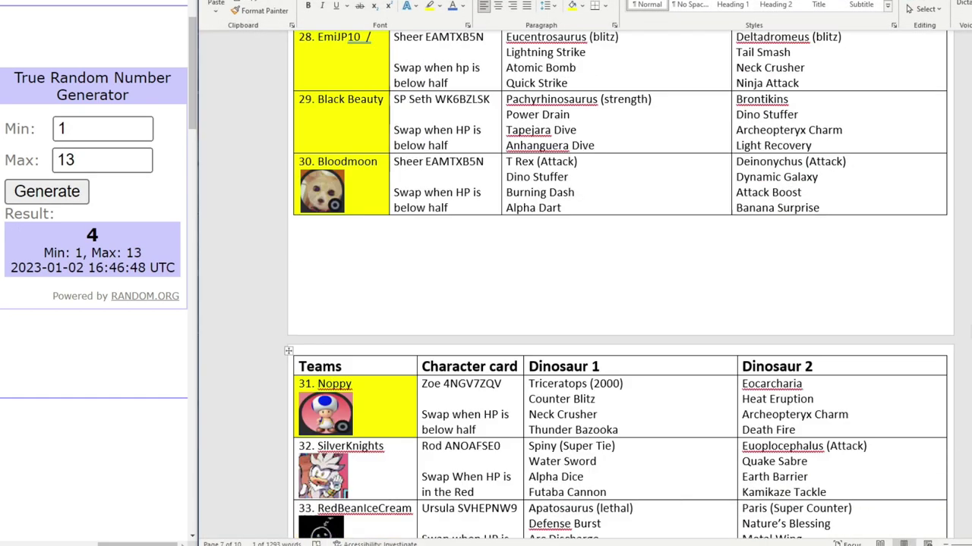
{"action": "scroll", "coordinate": [297, 198], "scroll_direction": "down", "scroll_amount": 6}
{"action": "scroll", "coordinate": [297, 199], "scroll_direction": "down", "scroll_amount": 10}
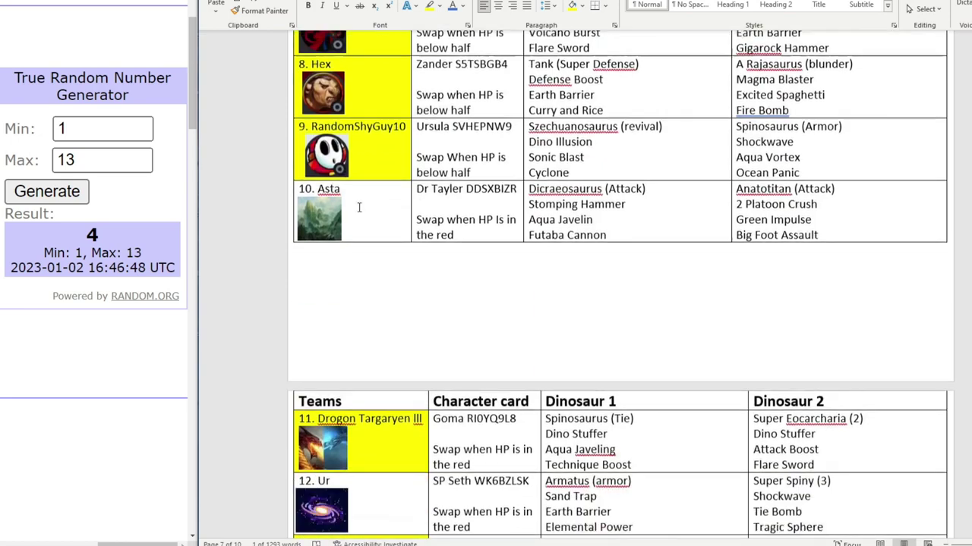
{"action": "left_click", "coordinate": [373, 274]}
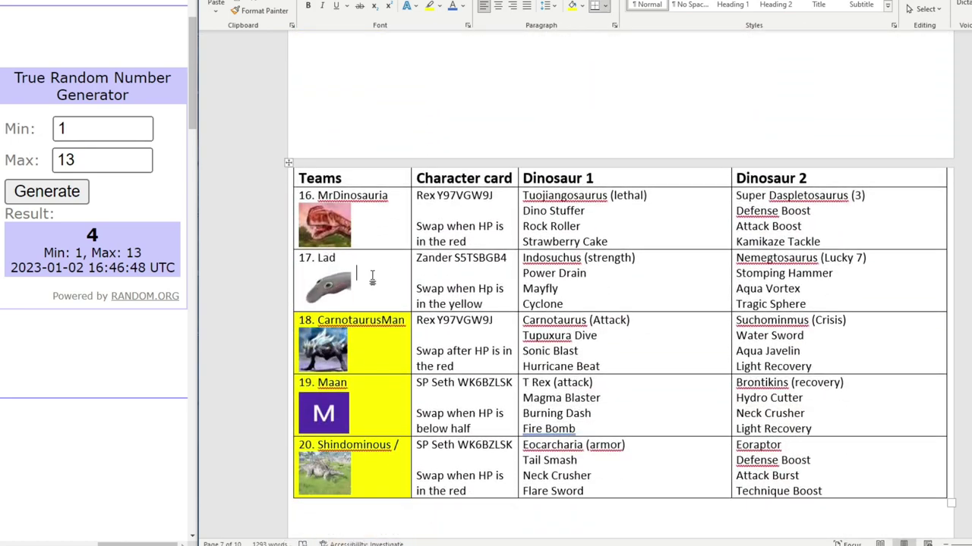
{"action": "left_click", "coordinate": [571, 6]}
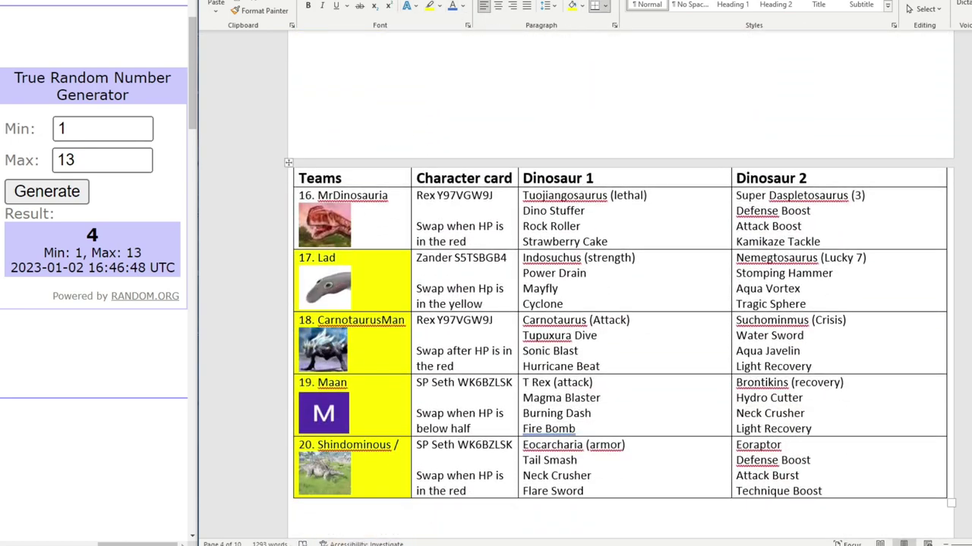
- Enter "5. Lad" in the fifth row of Group D in the Excel sheet
{"action": "key", "text": "alt+Tab"}
{"action": "left_click", "coordinate": [577, 242]}
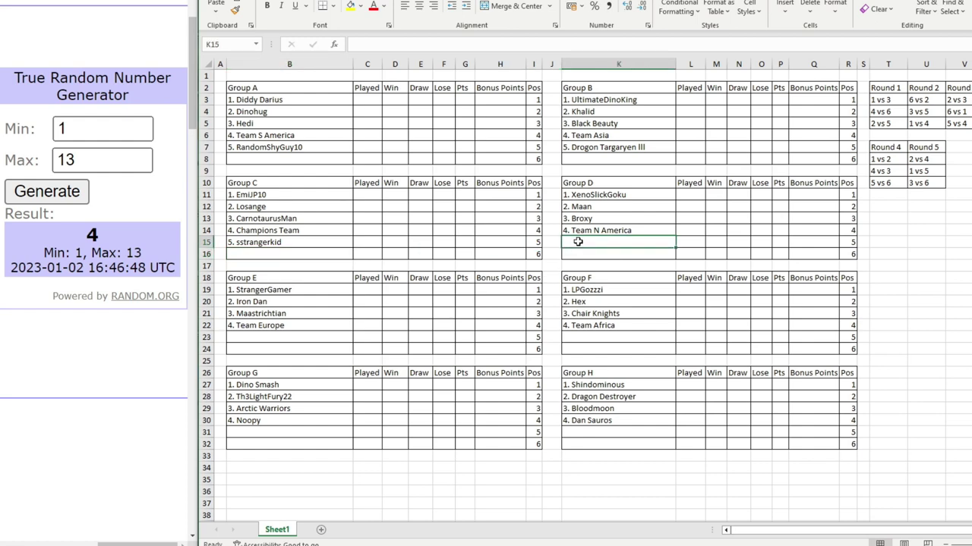
{"action": "type", "text": "5. Lad"}
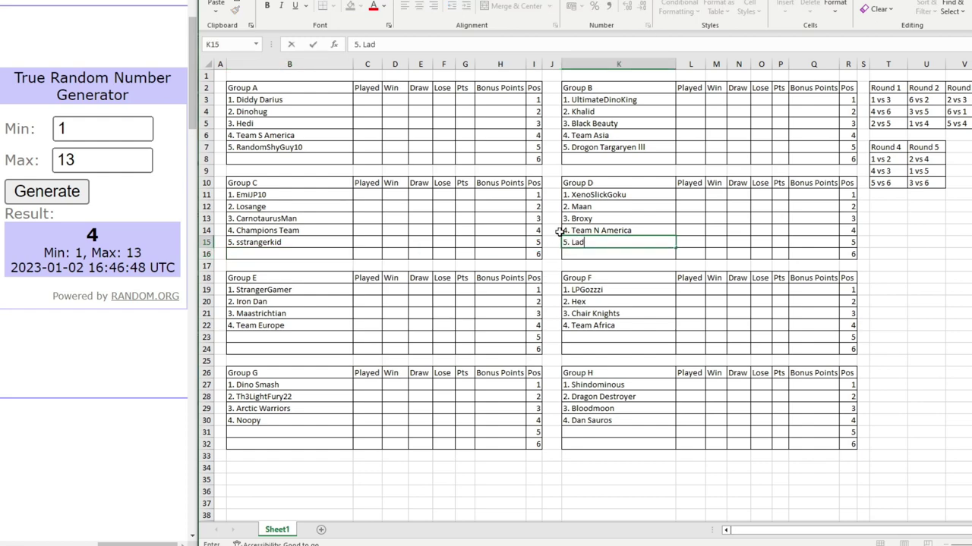
{"action": "left_click", "coordinate": [595, 209]}
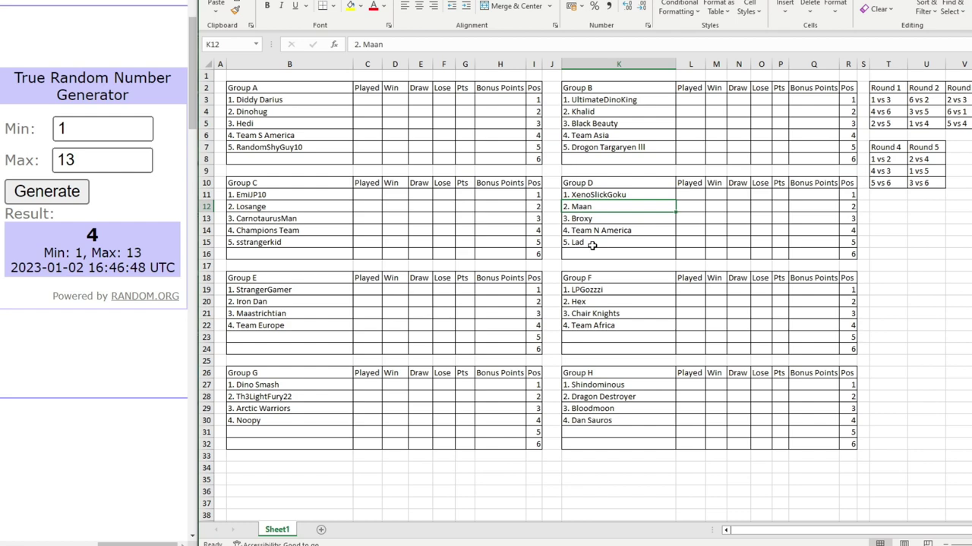
{"action": "scroll", "coordinate": [341, 275], "scroll_direction": "down", "scroll_amount": 1}
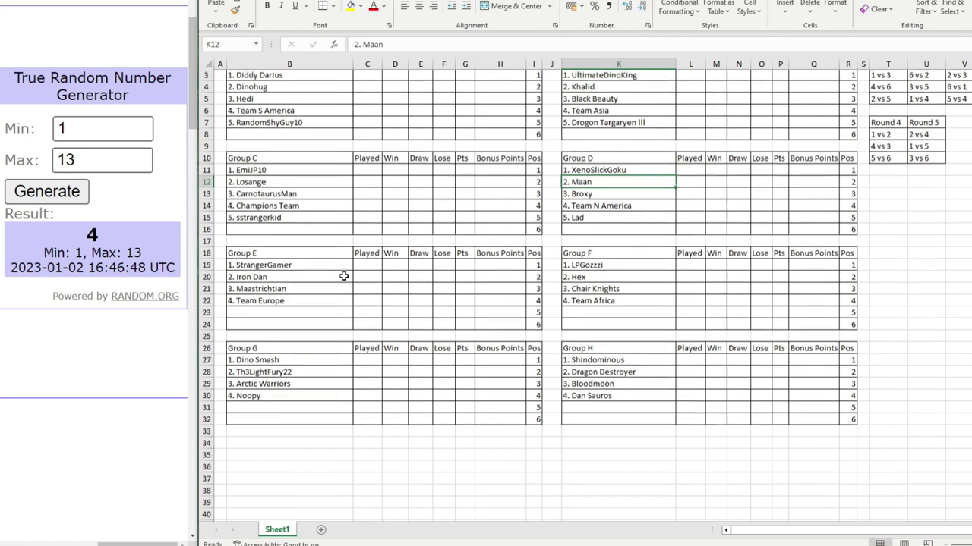
{"action": "scroll", "coordinate": [321, 263], "scroll_direction": "up", "scroll_amount": 1}
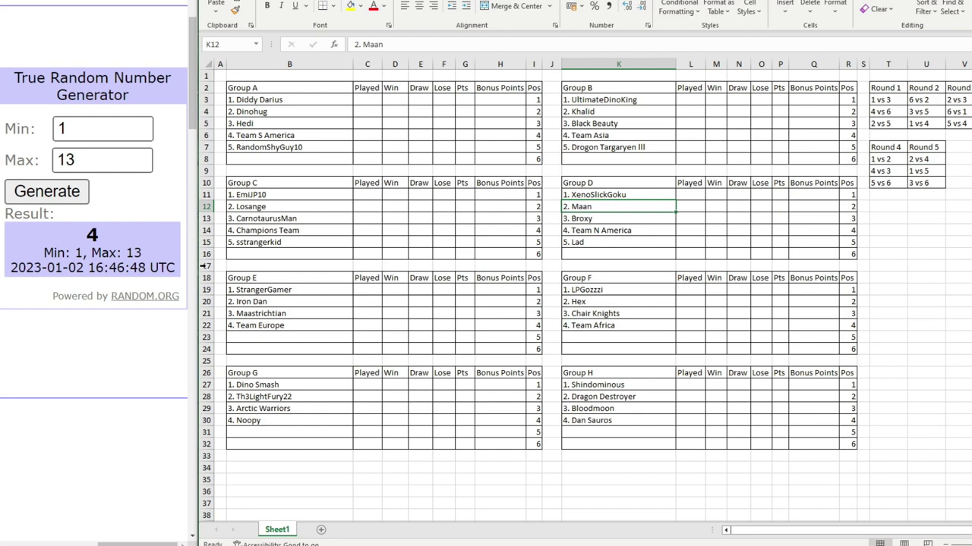
{"action": "left_click", "coordinate": [140, 164]}
{"action": "left_click", "coordinate": [85, 193]}
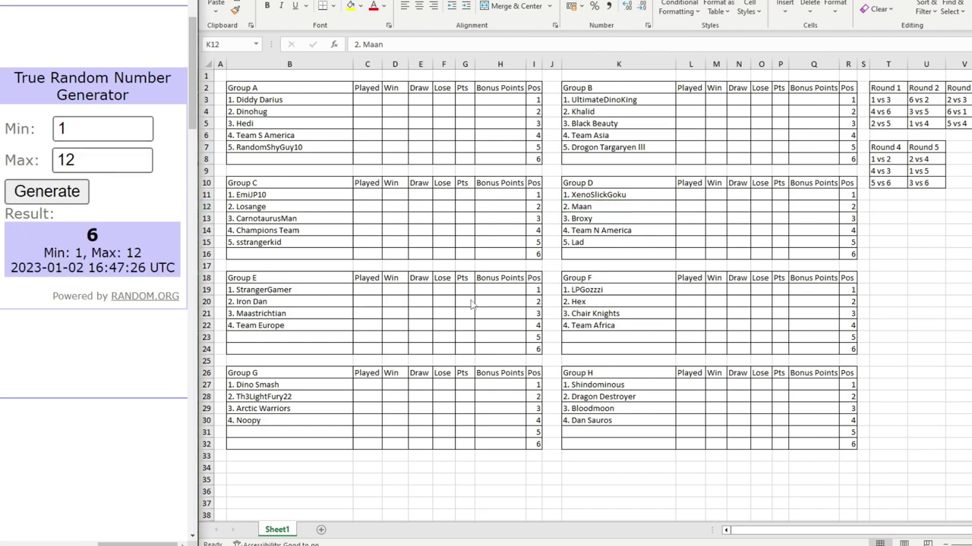
{"action": "key", "text": "alt+Tab"}
{"action": "scroll", "coordinate": [420, 200], "scroll_direction": "up", "scroll_amount": 15}
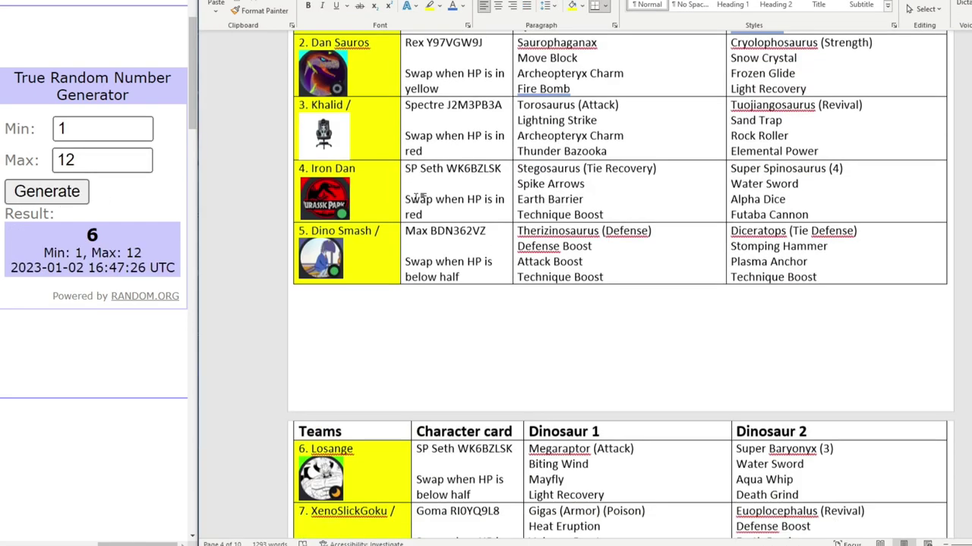
{"action": "scroll", "coordinate": [410, 182], "scroll_direction": "down", "scroll_amount": 8}
{"action": "scroll", "coordinate": [368, 154], "scroll_direction": "down", "scroll_amount": 15}
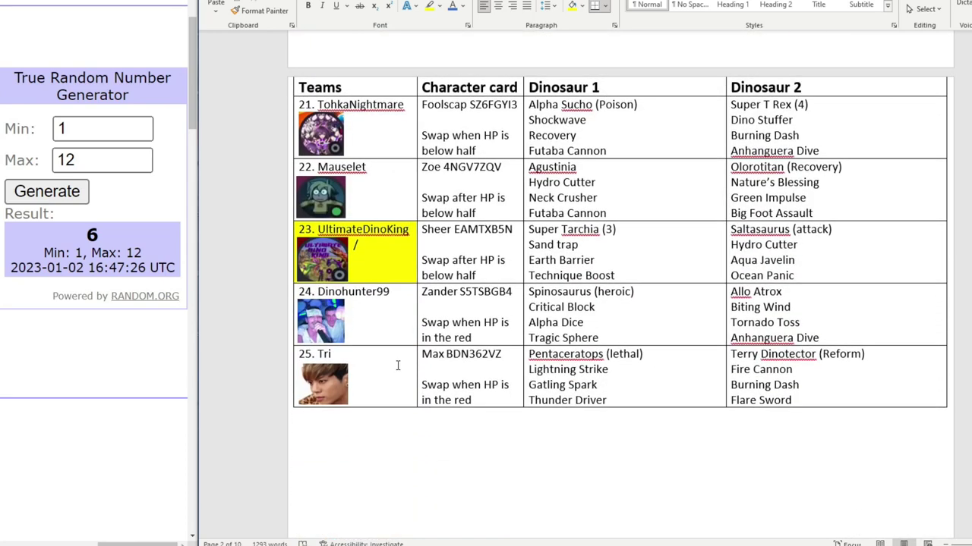
{"action": "left_click", "coordinate": [571, 6]}
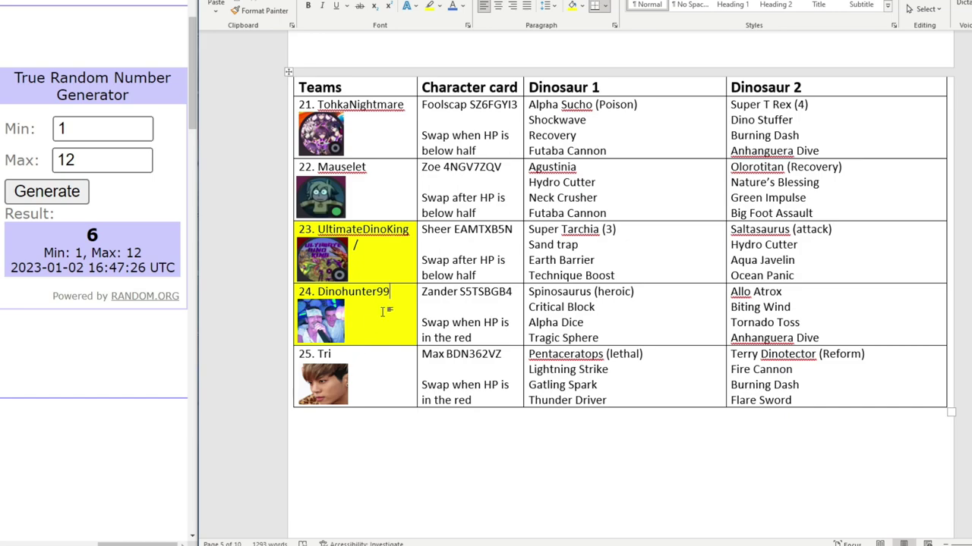
{"action": "left_click_drag", "start_coordinate": [391, 295], "coordinate": [314, 293]}
{"action": "right_click", "coordinate": [338, 297]}
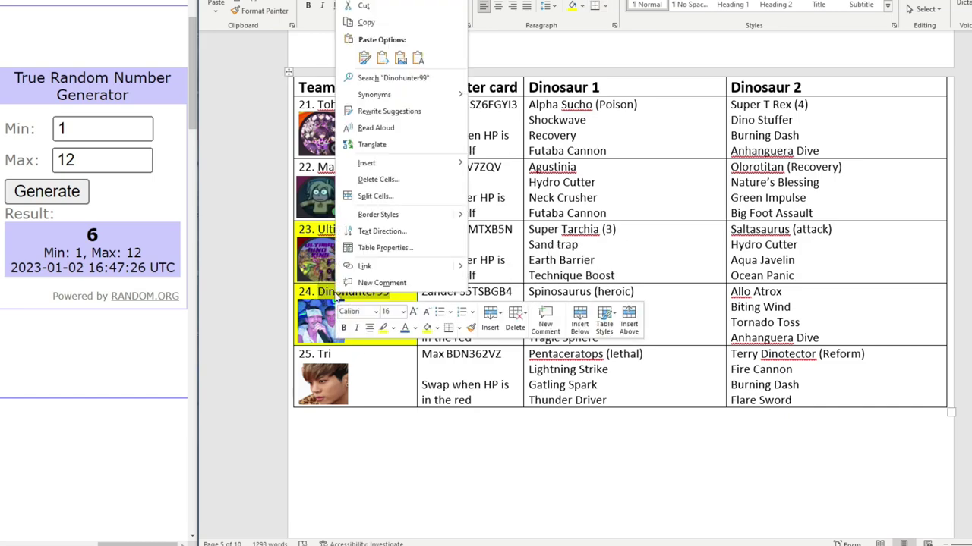
{"action": "left_click", "coordinate": [367, 22]}
{"action": "key", "text": "alt+Tab"}
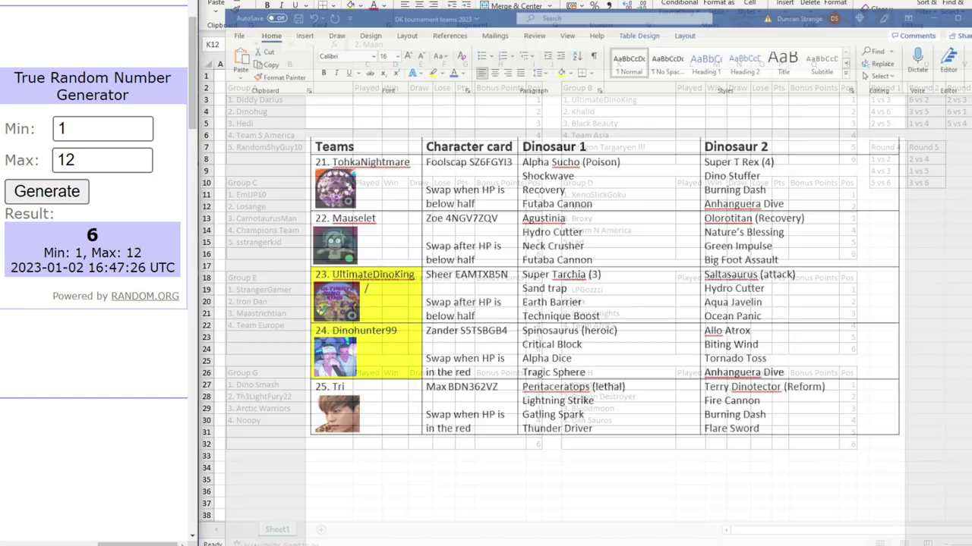
{"action": "left_click", "coordinate": [268, 336]}
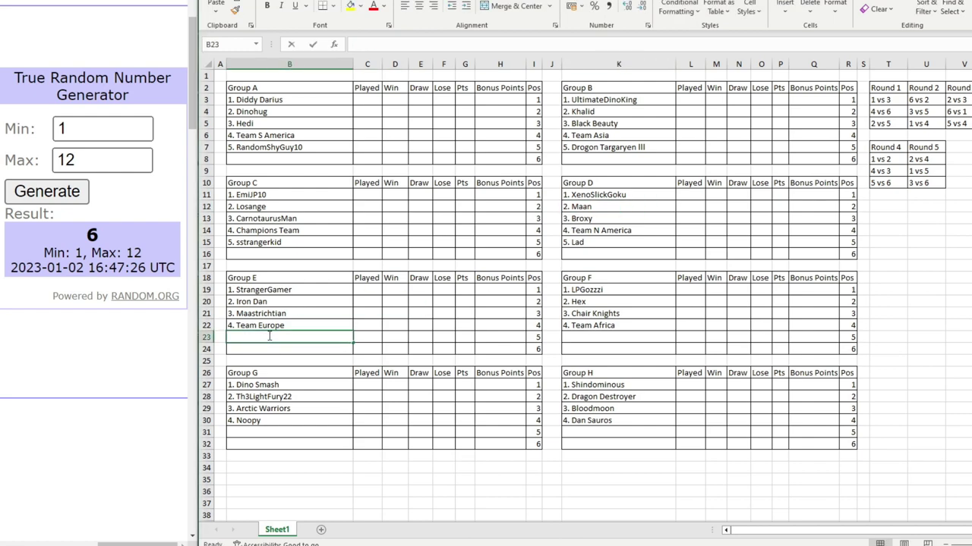
{"action": "type", "text": "5. Dinohunter99"}
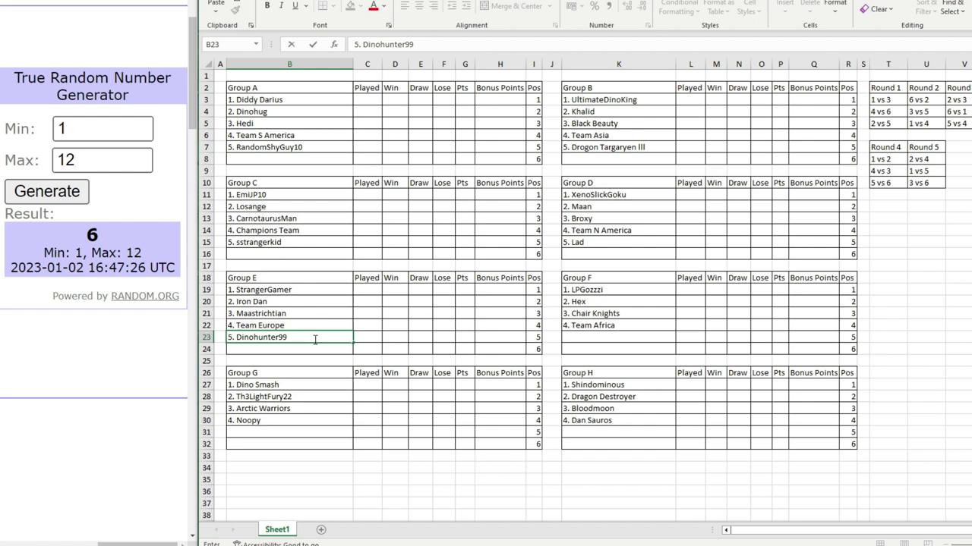
{"action": "left_click", "coordinate": [588, 338]}
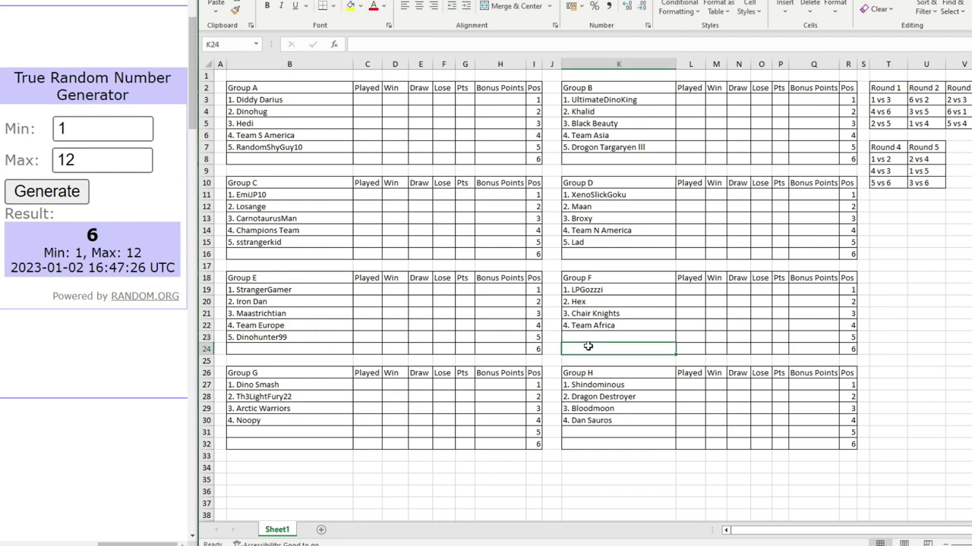
{"action": "left_click", "coordinate": [144, 161]}
{"action": "key", "text": "BackSpace"}
{"action": "type", "text": "1"}
{"action": "left_click", "coordinate": [46, 191]}
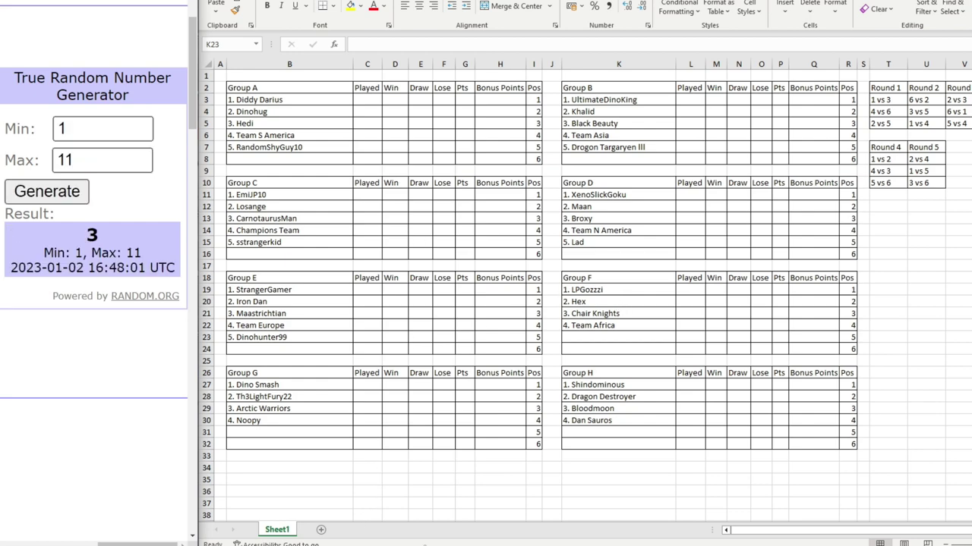
{"action": "key", "text": "alt+Tab"}
{"action": "scroll", "coordinate": [620, 303], "scroll_direction": "up", "scroll_amount": 3}
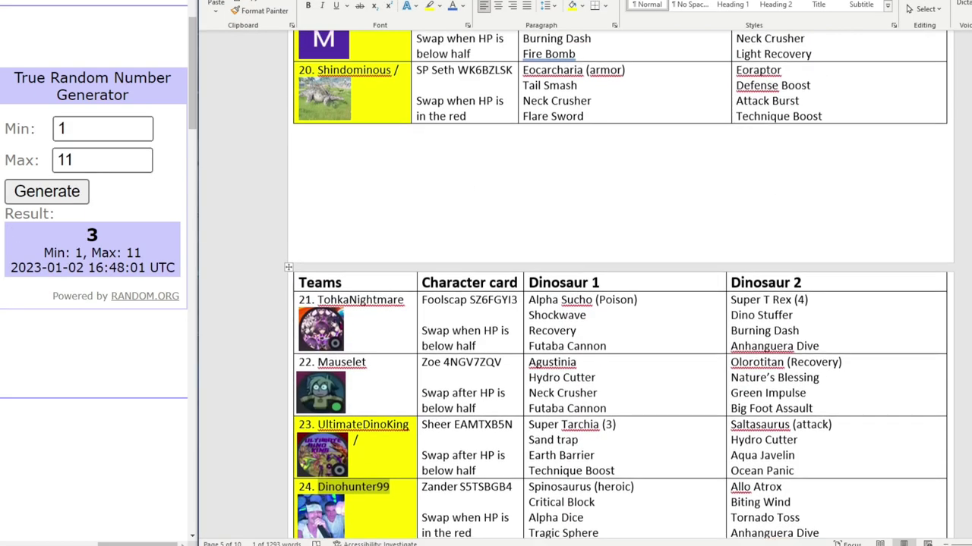
{"action": "scroll", "coordinate": [395, 262], "scroll_direction": "up", "scroll_amount": 20}
{"action": "scroll", "coordinate": [379, 323], "scroll_direction": "down", "scroll_amount": 14}
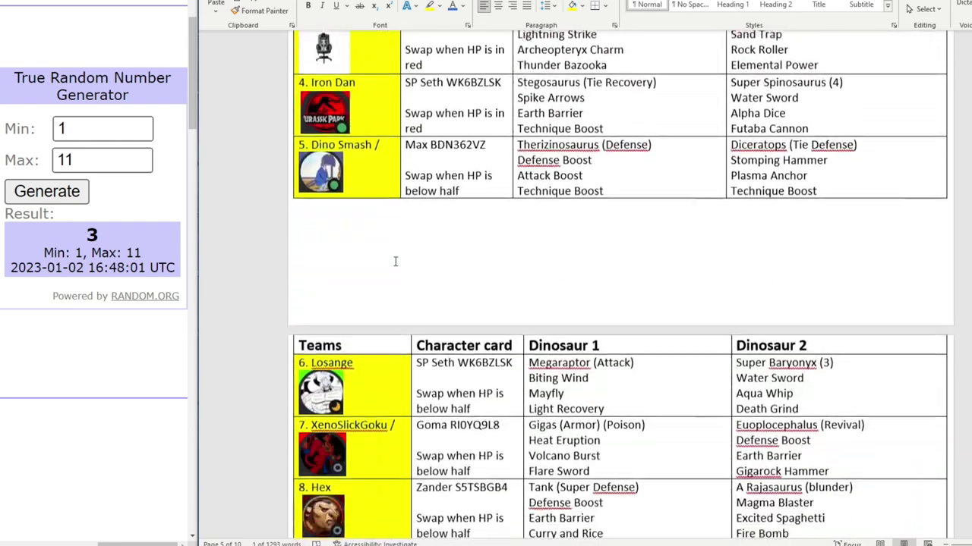
{"action": "left_click", "coordinate": [379, 320]}
{"action": "left_click", "coordinate": [572, 6]}
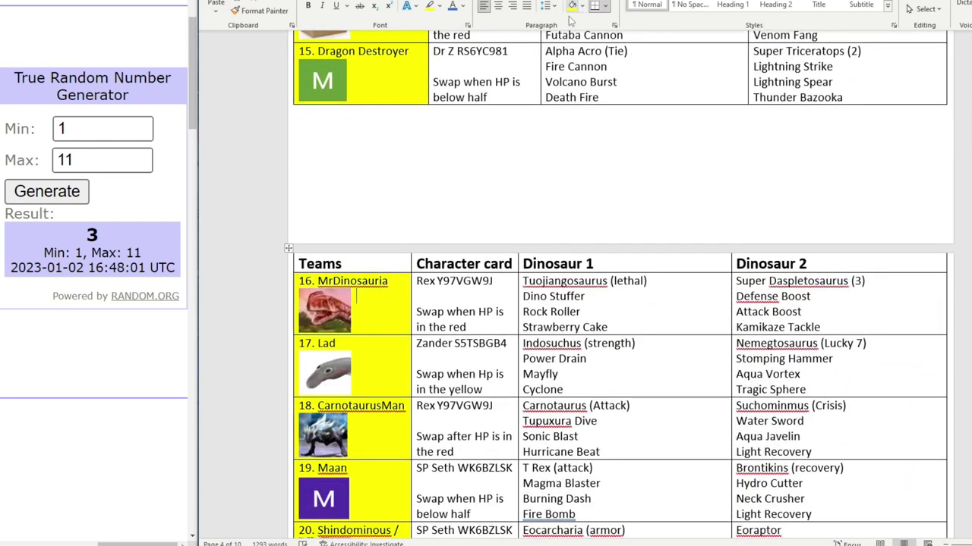
- Copy the team name MrDinosauria from the Word list and enter "5. MrDinosauria" in the fifth row of Group F in Excel
{"action": "double_click", "coordinate": [383, 282]}
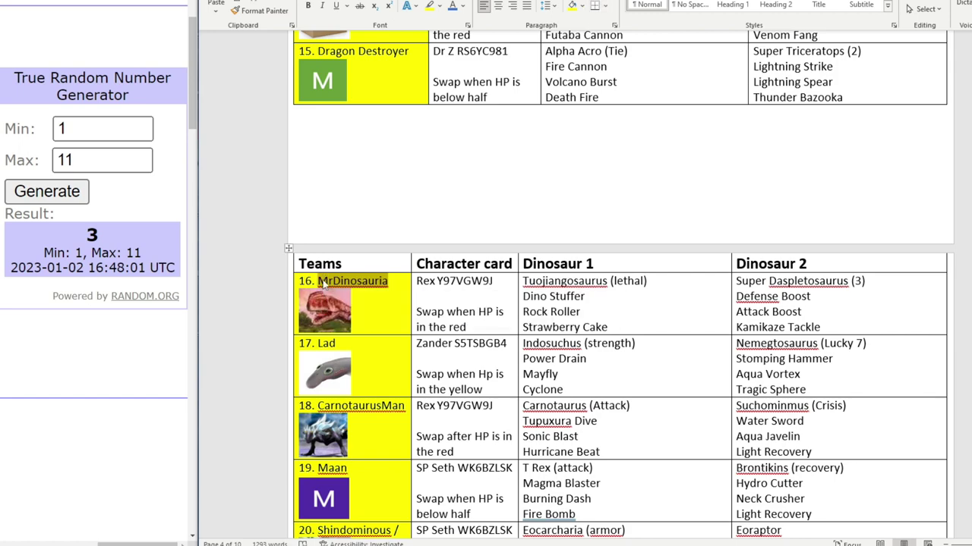
{"action": "right_click", "coordinate": [323, 281]}
{"action": "left_click", "coordinate": [346, 329]}
{"action": "key", "text": "alt+Tab"}
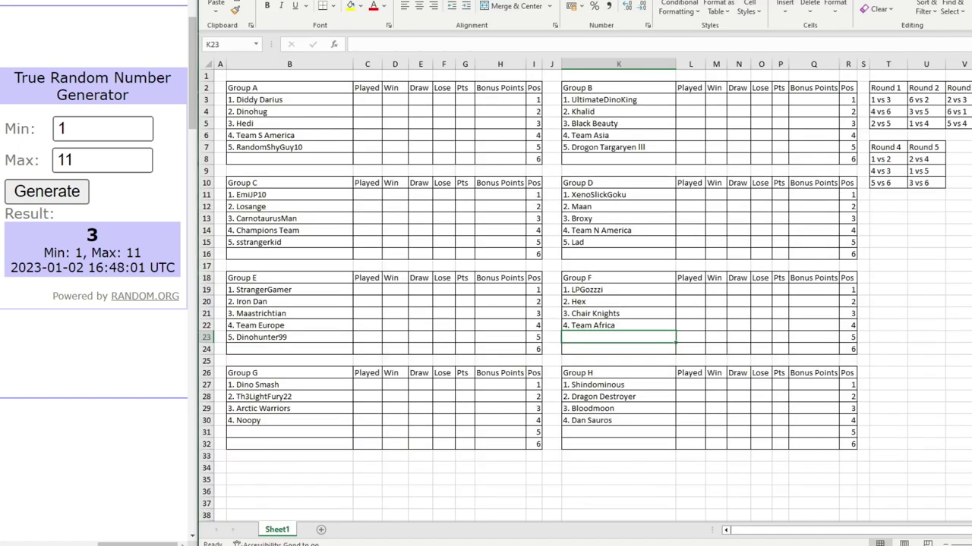
{"action": "type", "text": "5."}
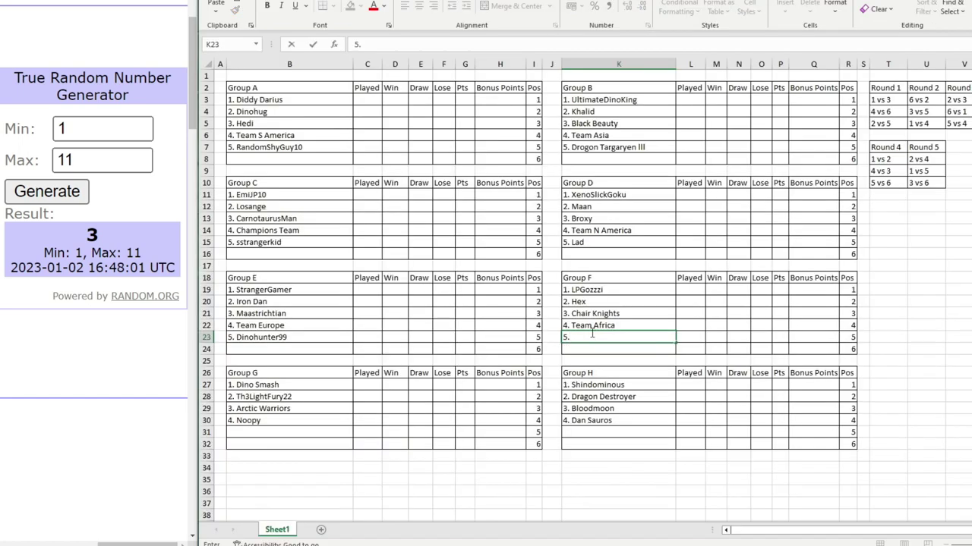
{"action": "key", "text": "ctrl+v"}
{"action": "left_click", "coordinate": [139, 163]}
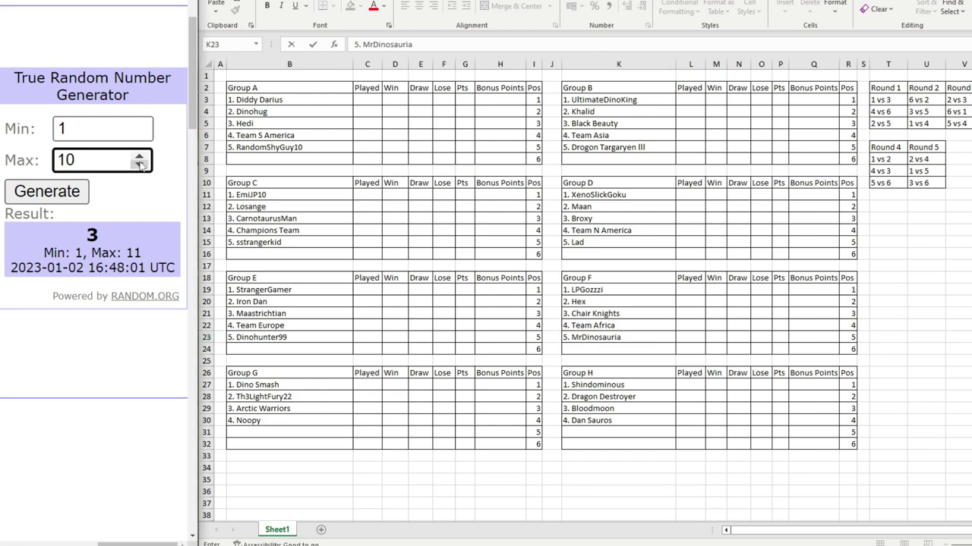
{"action": "left_click", "coordinate": [76, 195]}
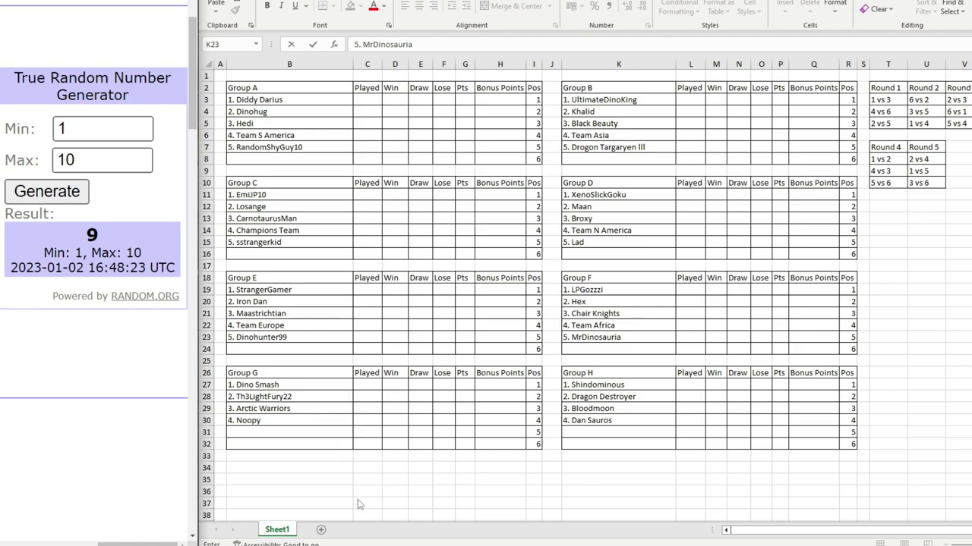
{"action": "key", "text": "alt+Tab"}
{"action": "scroll", "coordinate": [483, 449], "scroll_direction": "down", "scroll_amount": 18}
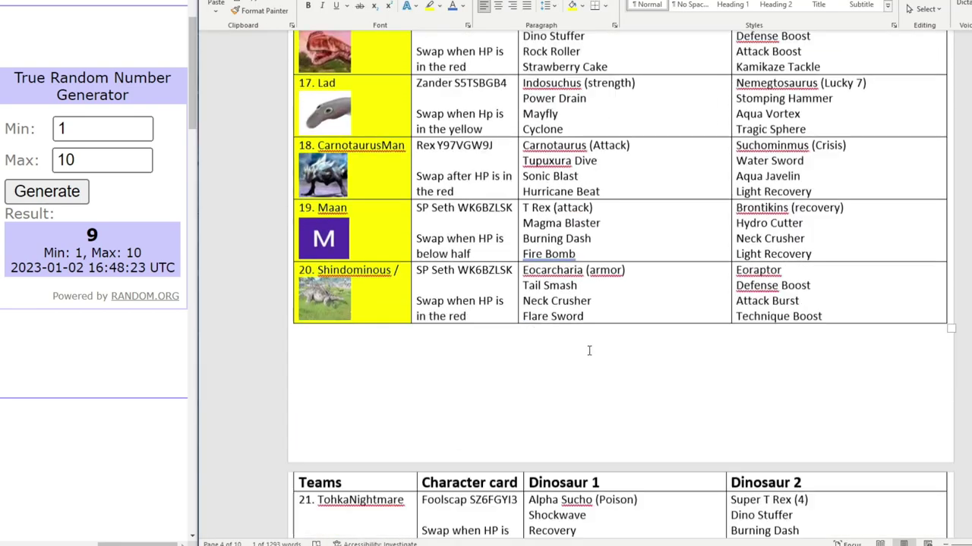
{"action": "scroll", "coordinate": [560, 312], "scroll_direction": "down", "scroll_amount": 12}
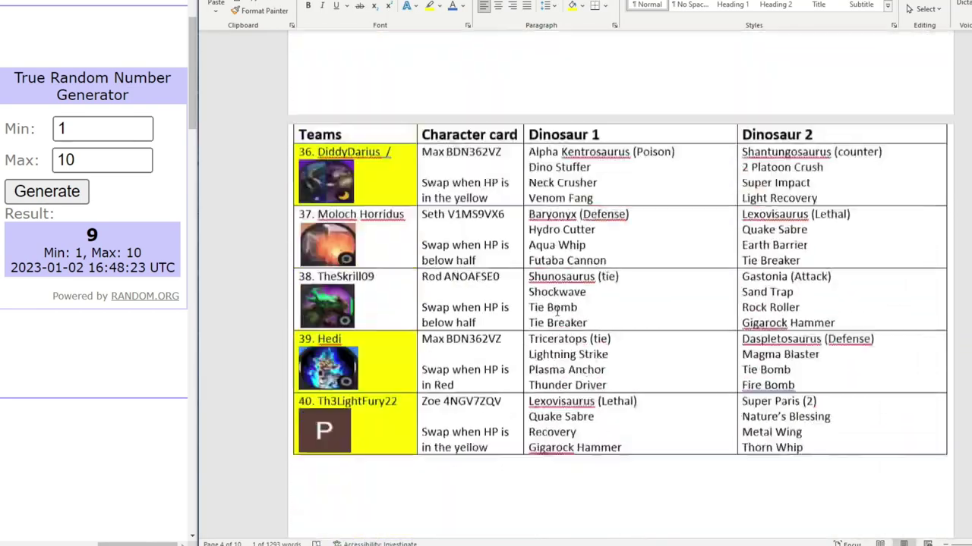
{"action": "scroll", "coordinate": [545, 305], "scroll_direction": "up", "scroll_amount": 10}
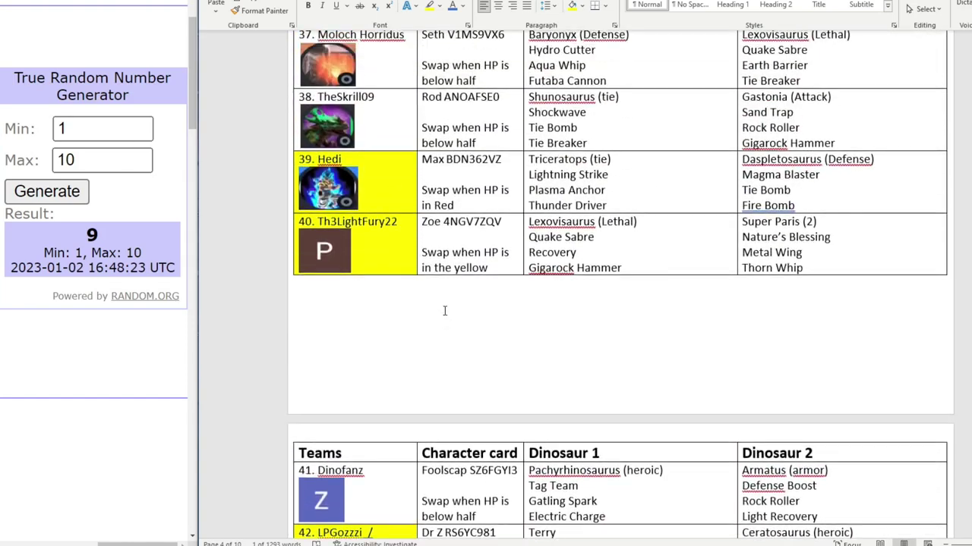
{"action": "left_click", "coordinate": [572, 6]}
- Copy the team name TheSkrill09 from the Word list and enter "5. TheSkrill09" in the fifth row of Group G in Excel
{"action": "double_click", "coordinate": [368, 271]}
{"action": "right_click", "coordinate": [368, 271]}
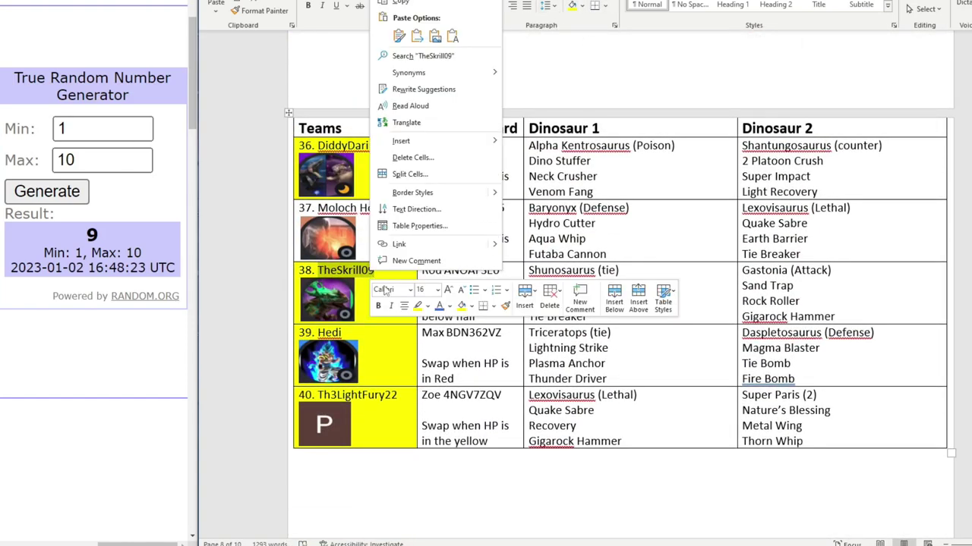
{"action": "left_click", "coordinate": [399, 4]}
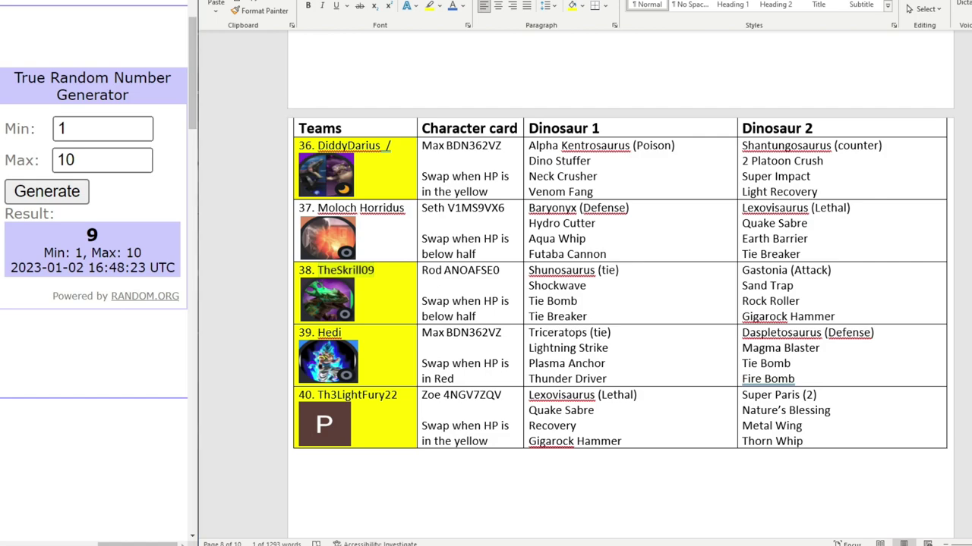
{"action": "key", "text": "alt+Tab"}
{"action": "left_click", "coordinate": [277, 430]}
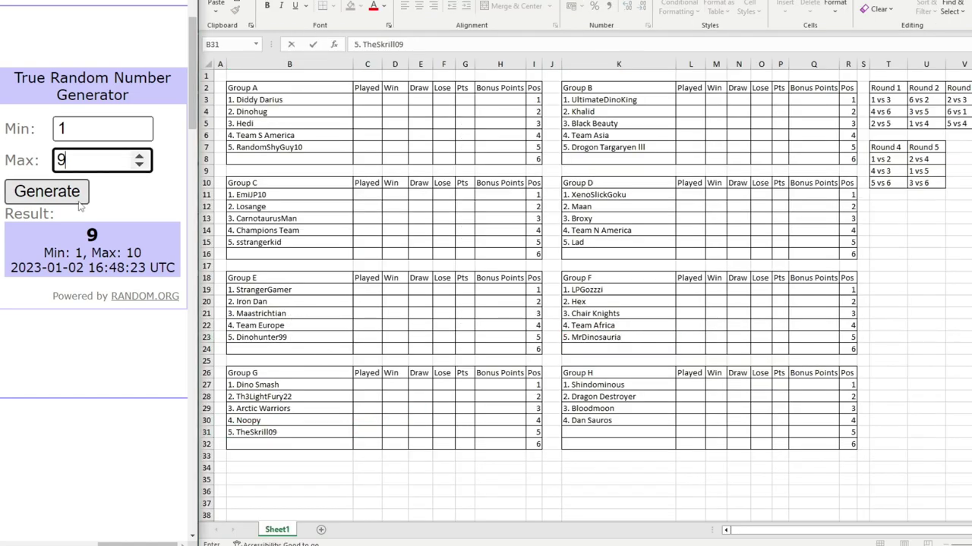
- Generate a random number between 1 and 9, and shade the Asta cell in the Word team list yellow
{"action": "left_click", "coordinate": [47, 191]}
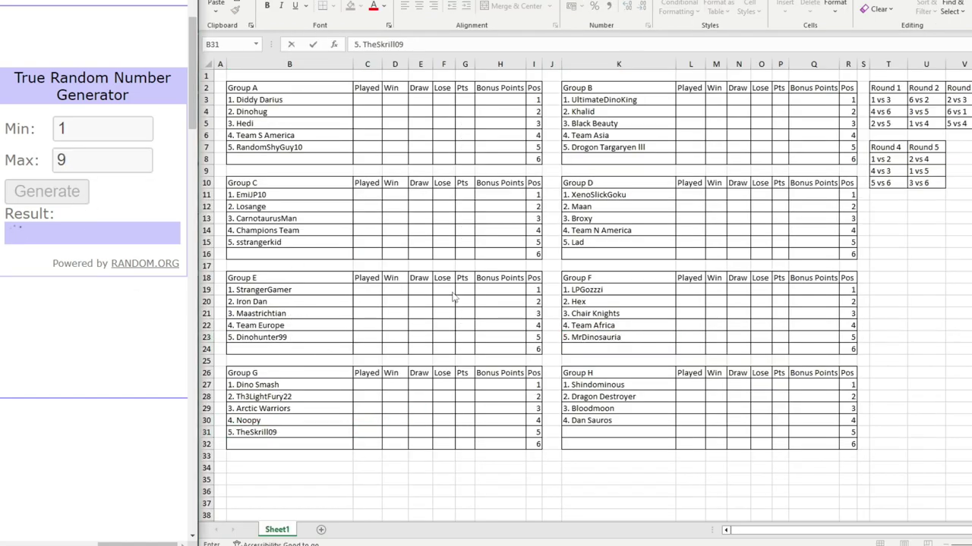
{"action": "key", "text": "alt+Tab"}
{"action": "scroll", "coordinate": [433, 342], "scroll_direction": "up", "scroll_amount": 15}
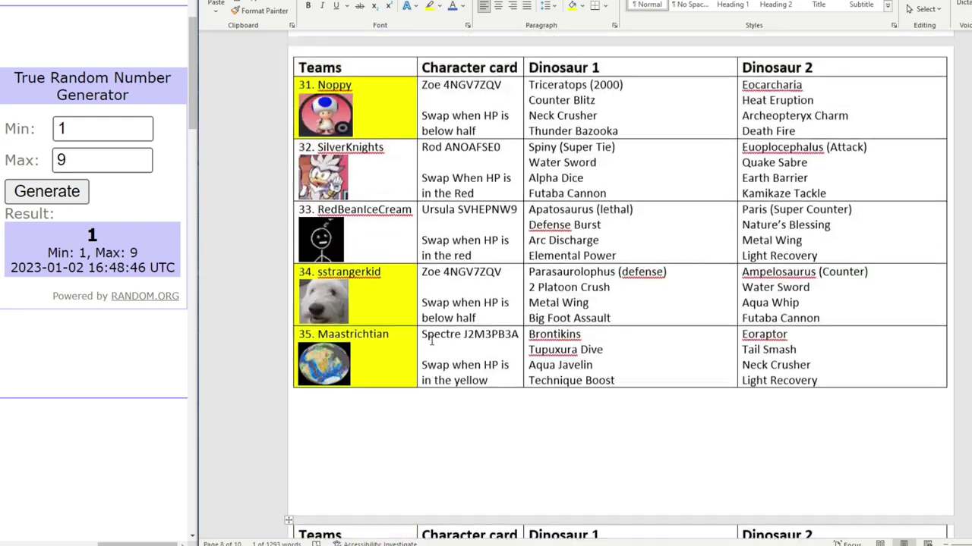
{"action": "scroll", "coordinate": [429, 342], "scroll_direction": "up", "scroll_amount": 15}
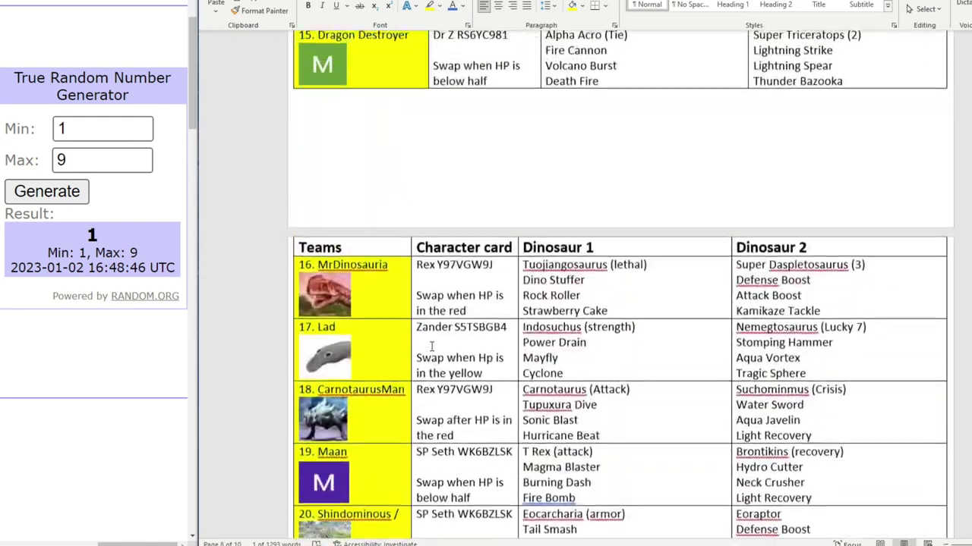
{"action": "scroll", "coordinate": [447, 357], "scroll_direction": "up", "scroll_amount": 5}
{"action": "scroll", "coordinate": [385, 431], "scroll_direction": "down", "scroll_amount": 2}
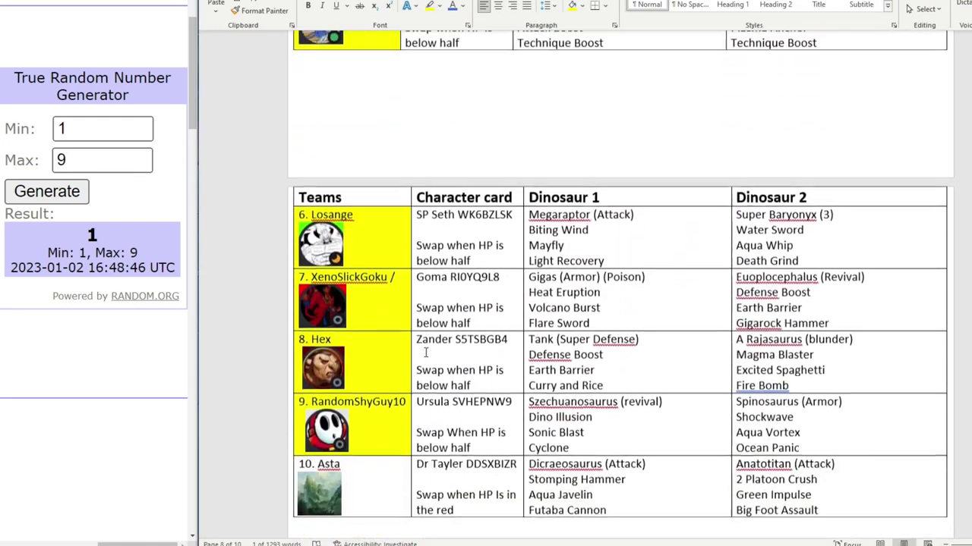
{"action": "left_click", "coordinate": [385, 431]}
{"action": "key", "text": "F4"}
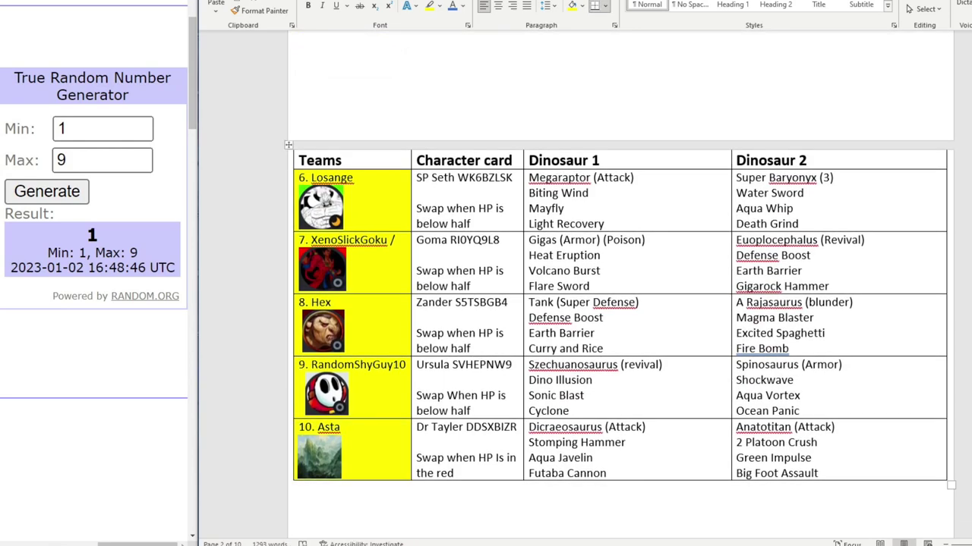
- Enter "5. Asta" in the fifth row of Group H in the Excel sheet
{"action": "key", "text": "alt+Tab"}
{"action": "left_click", "coordinate": [571, 433]}
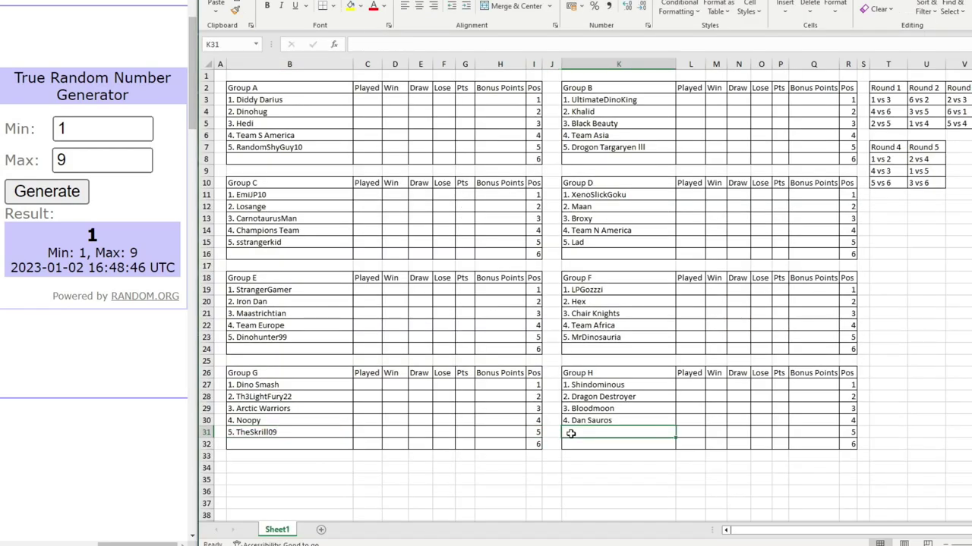
{"action": "type", "text": "5. Asta"}
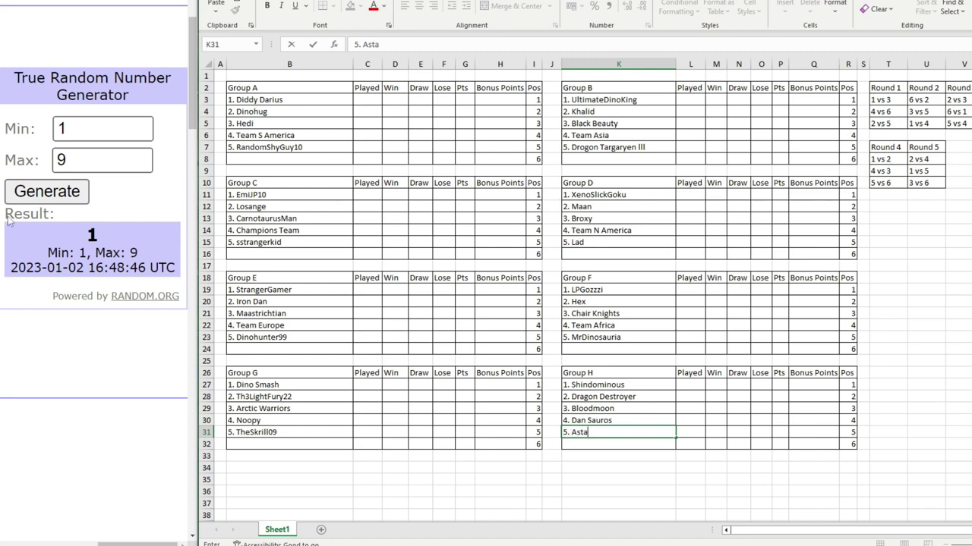
- Set the random number generator's maximum to 8, and check the Word team list for teams not yet shaded yellow
{"action": "double_click", "coordinate": [140, 165]}
{"action": "type", "text": "8"}
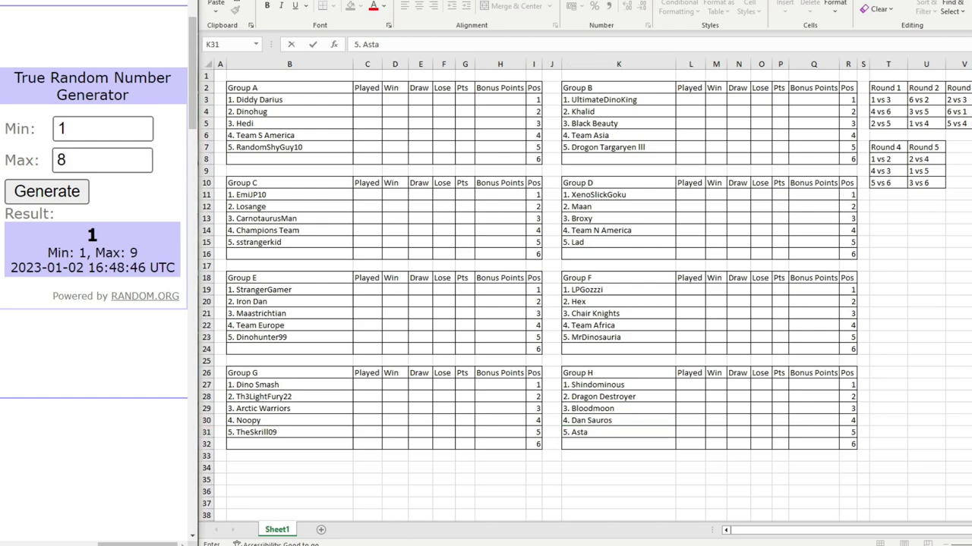
{"action": "key", "text": "alt+Tab"}
{"action": "scroll", "coordinate": [589, 243], "scroll_direction": "up", "scroll_amount": 8}
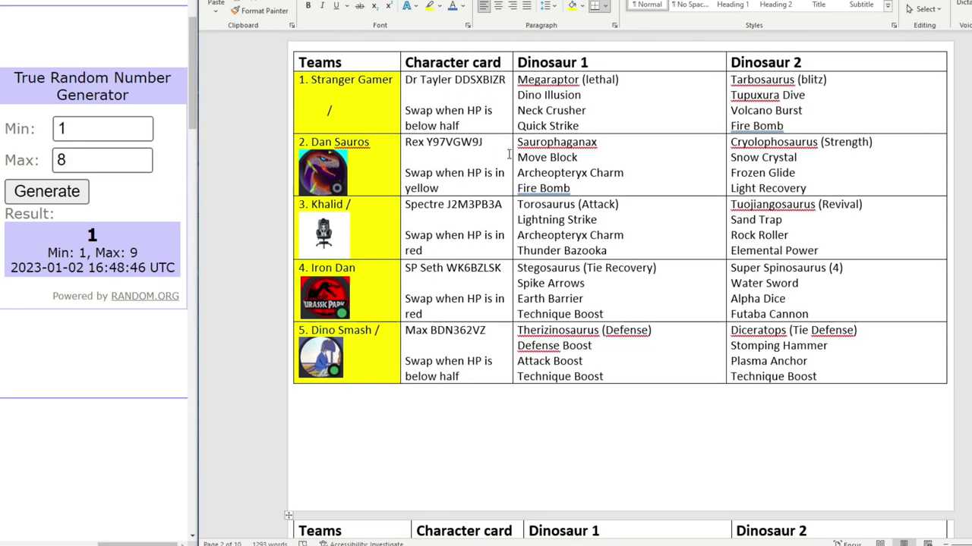
{"action": "scroll", "coordinate": [509, 154], "scroll_direction": "down", "scroll_amount": 20}
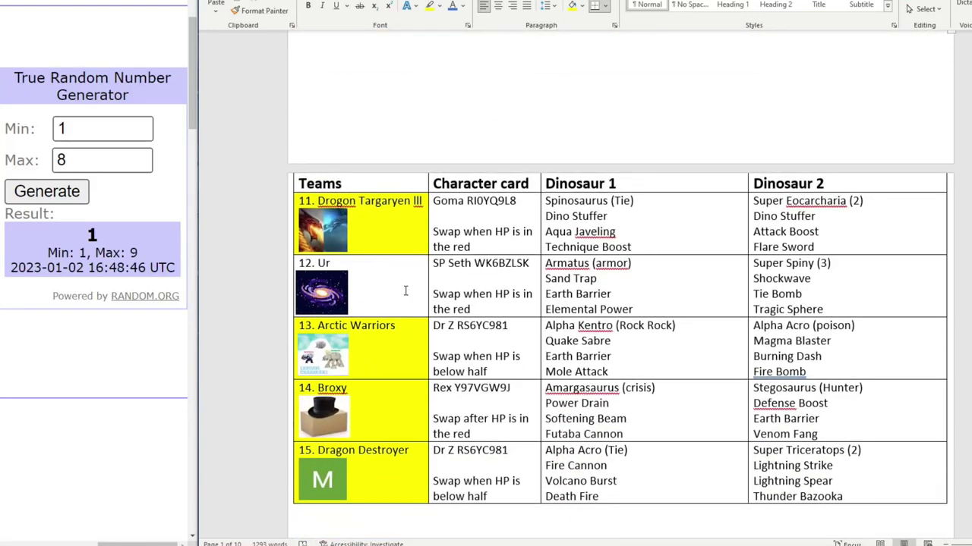
{"action": "scroll", "coordinate": [405, 291], "scroll_direction": "down", "scroll_amount": 18}
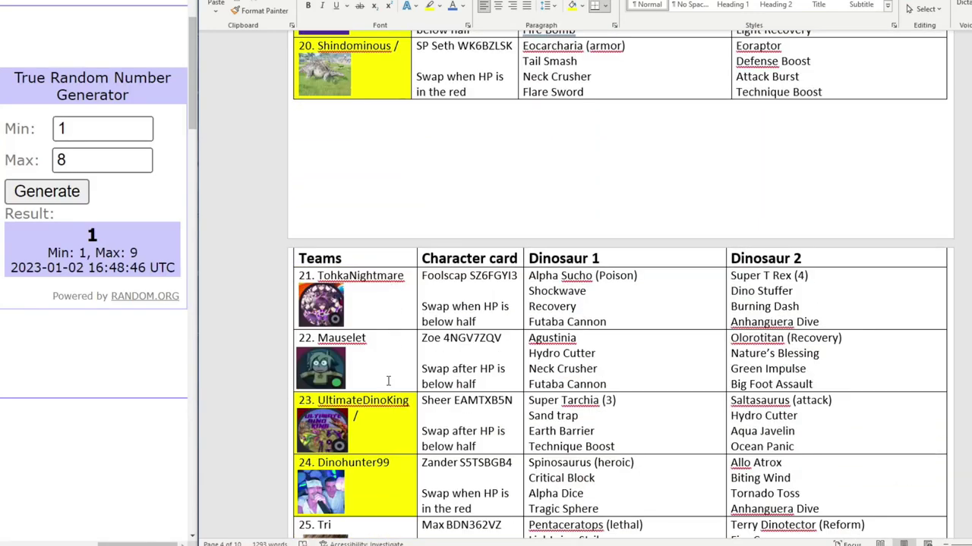
{"action": "scroll", "coordinate": [394, 351], "scroll_direction": "down", "scroll_amount": 18}
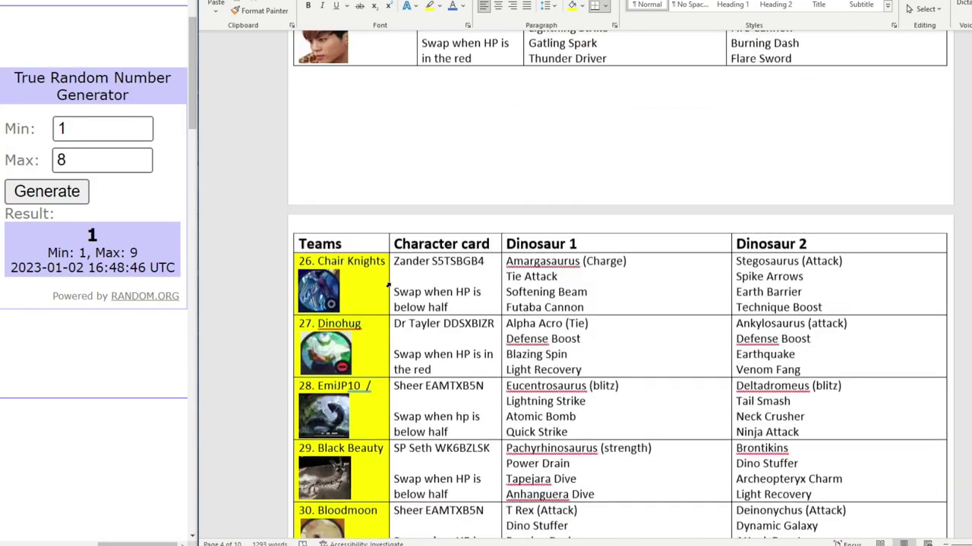
{"action": "scroll", "coordinate": [384, 303], "scroll_direction": "down", "scroll_amount": 18}
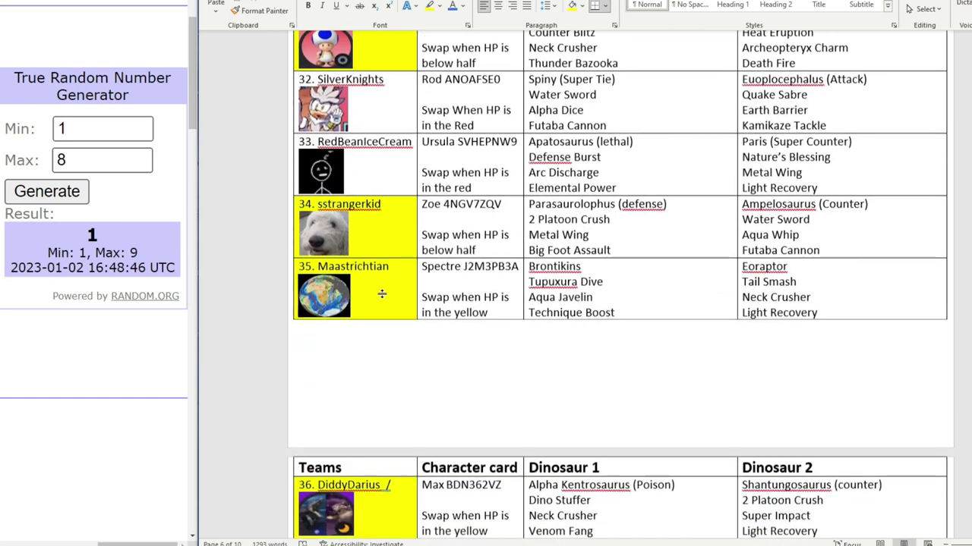
{"action": "scroll", "coordinate": [386, 314], "scroll_direction": "down", "scroll_amount": 10}
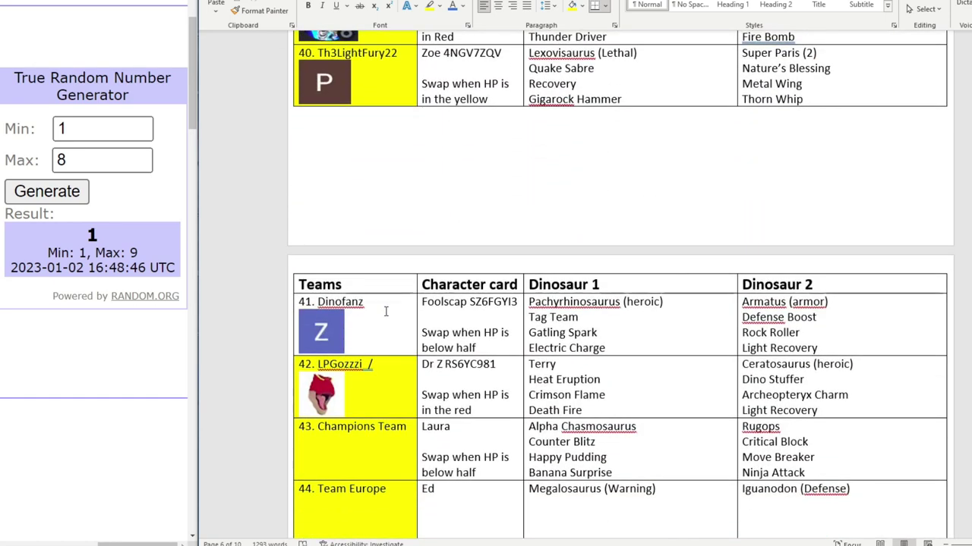
{"action": "scroll", "coordinate": [384, 305], "scroll_direction": "up", "scroll_amount": 3}
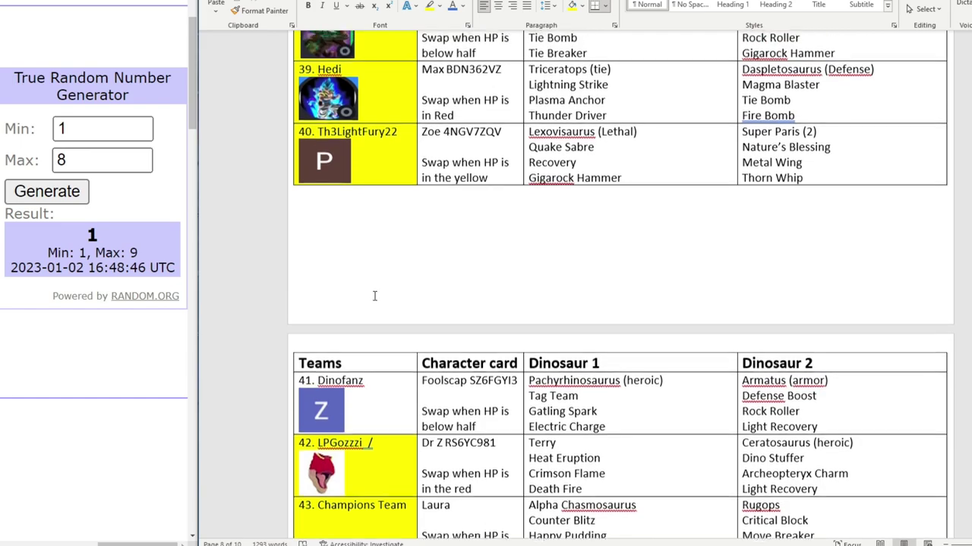
{"action": "left_click", "coordinate": [46, 191]}
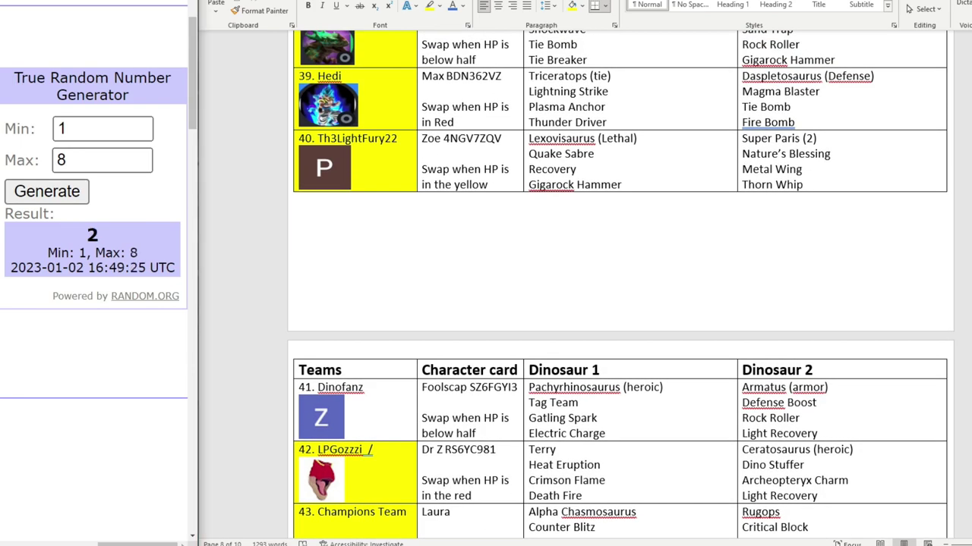
{"action": "scroll", "coordinate": [649, 325], "scroll_direction": "up", "scroll_amount": 20}
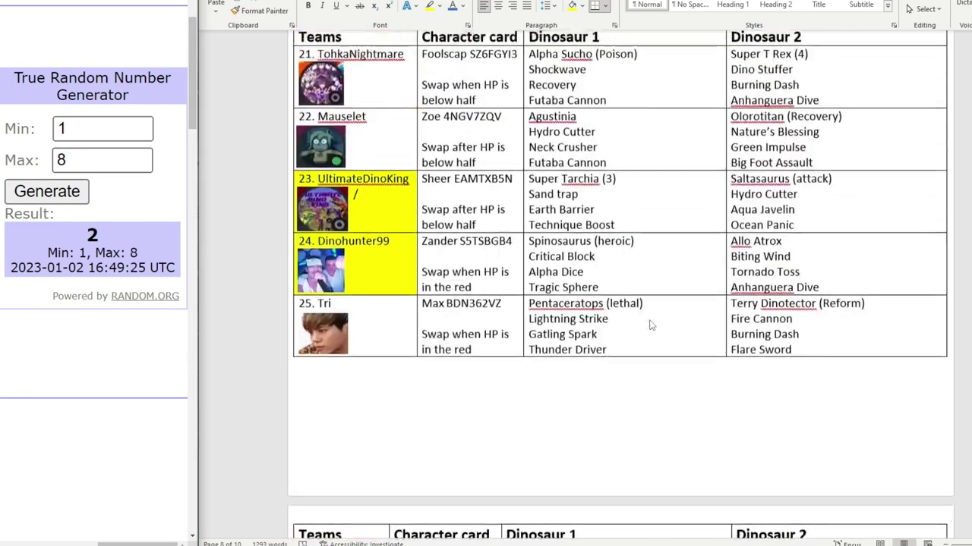
{"action": "scroll", "coordinate": [649, 325], "scroll_direction": "up", "scroll_amount": 15}
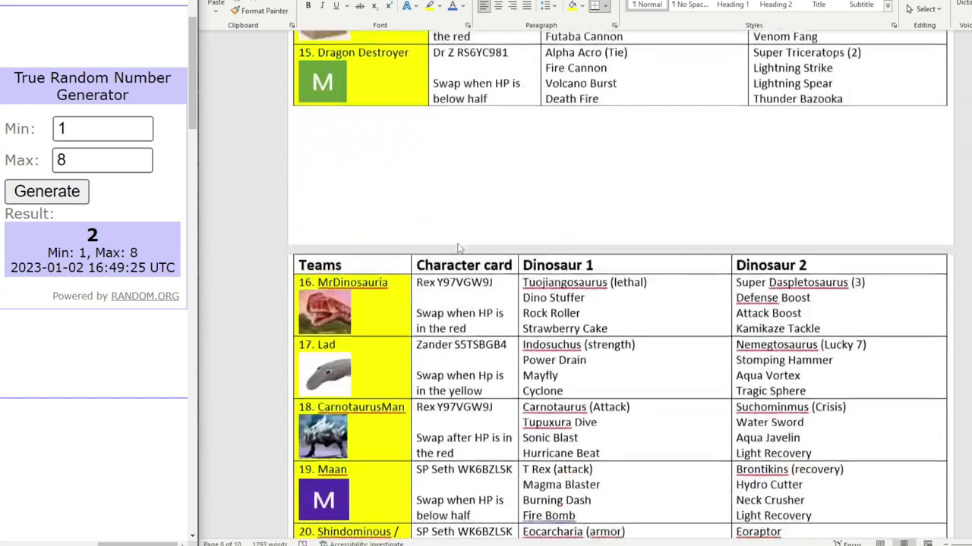
{"action": "scroll", "coordinate": [458, 248], "scroll_direction": "down", "scroll_amount": 9}
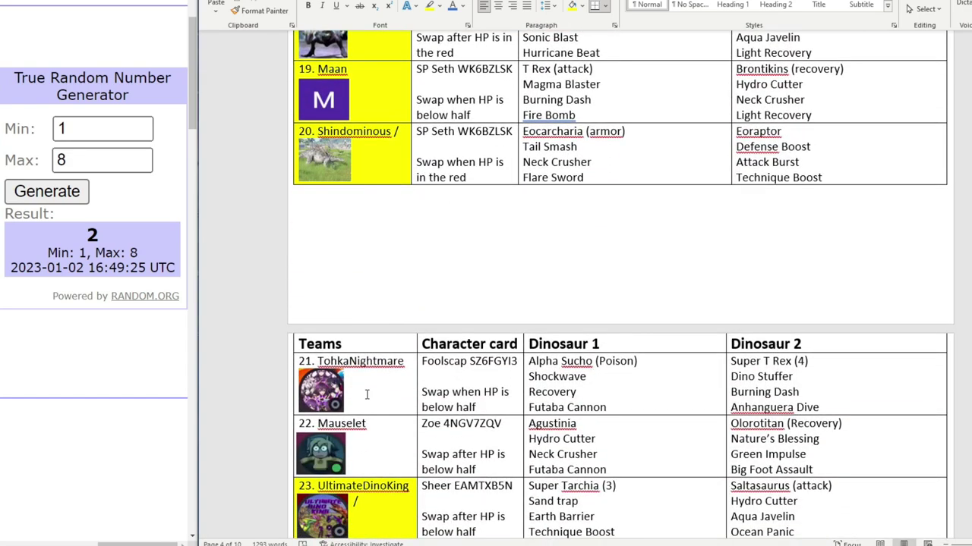
{"action": "left_click", "coordinate": [571, 6]}
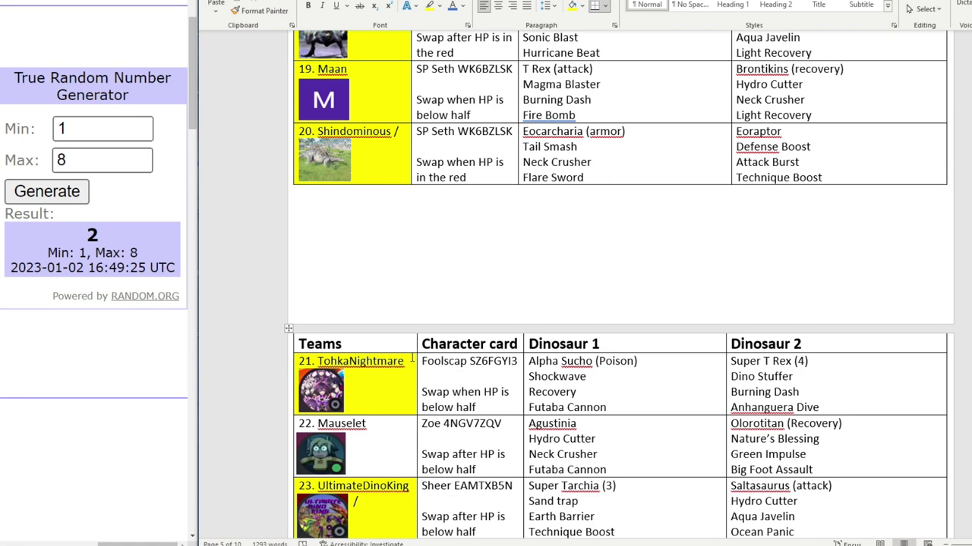
- Copy the team name TohkaNightmare from the Word list and enter "6. TohkaNightmare" in the sixth row of Group A in Excel
{"action": "left_click_drag", "start_coordinate": [411, 359], "coordinate": [319, 362]}
{"action": "right_click", "coordinate": [322, 362]}
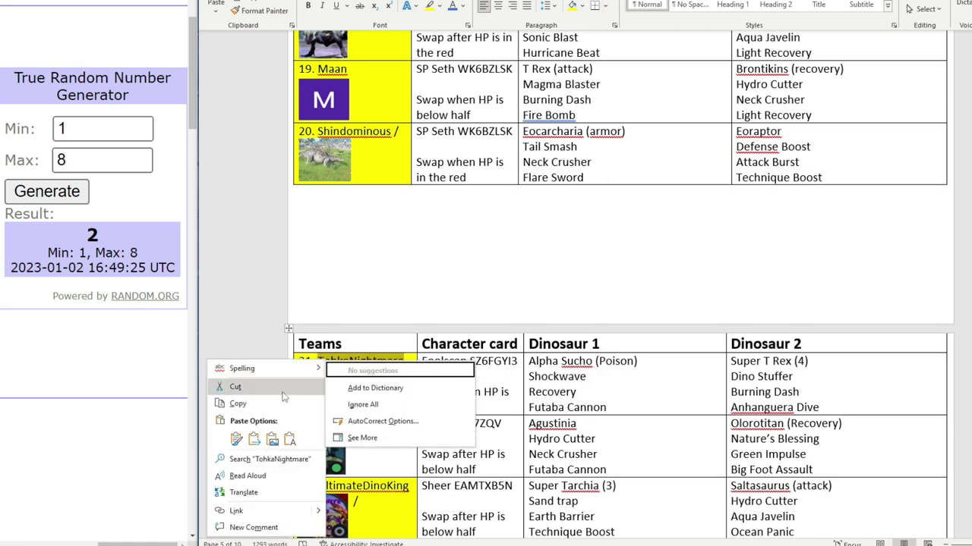
{"action": "left_click", "coordinate": [282, 403]}
{"action": "key", "text": "alt+Tab"}
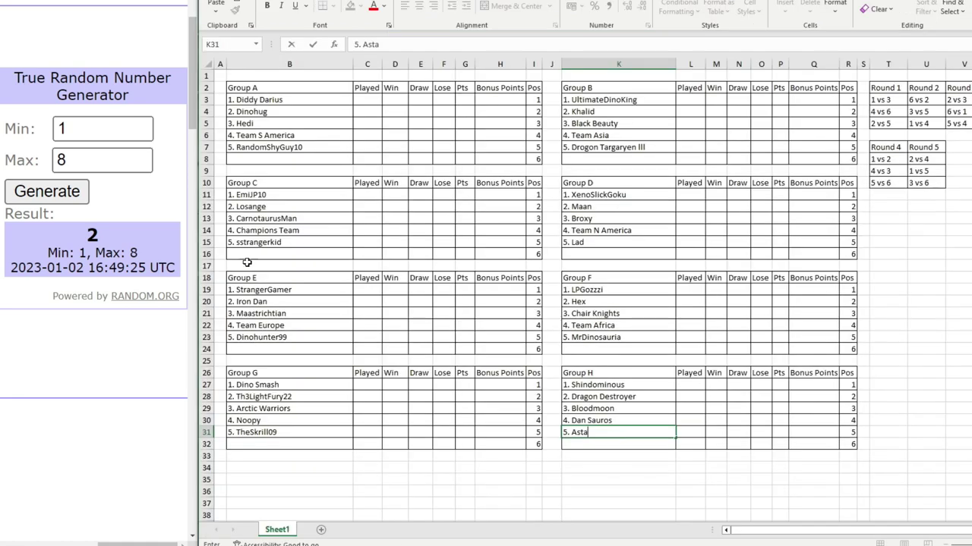
{"action": "left_click", "coordinate": [258, 158]}
{"action": "type", "text": "6."}
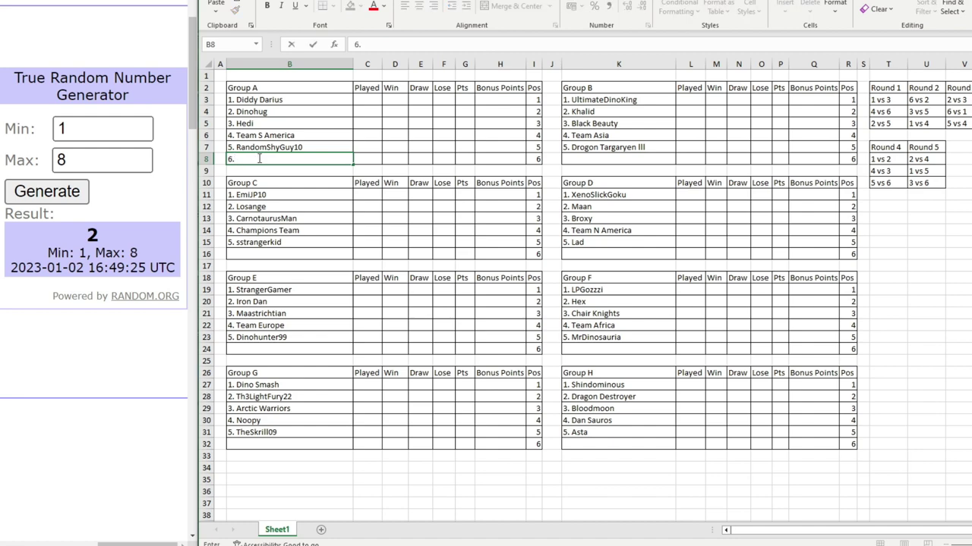
{"action": "key", "text": "ctrl+v"}
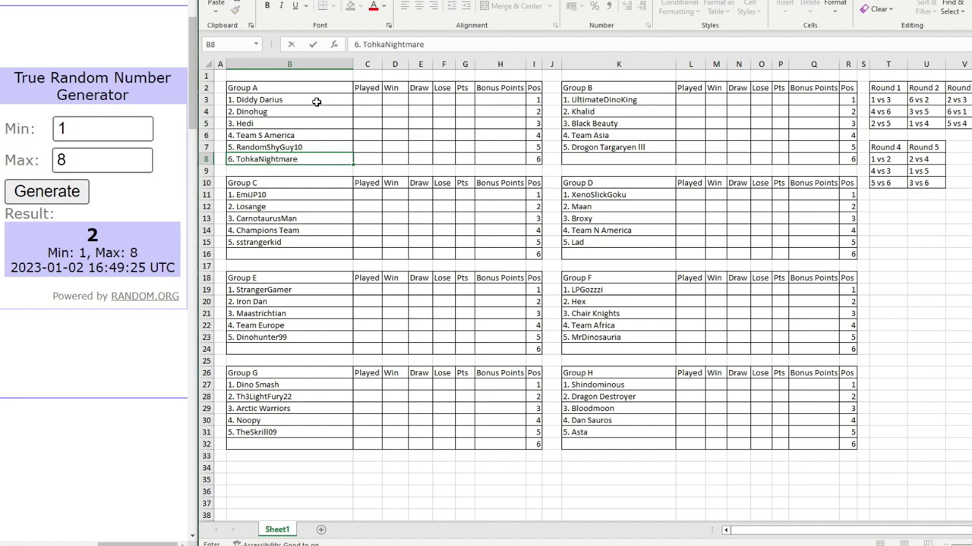
- Review the six team entries of Group A in the Excel sheet
{"action": "mouse_move", "coordinate": [316, 102]}
{"action": "left_mouse_down"}
{"action": "mouse_move", "coordinate": [321, 131]}
{"action": "mouse_move", "coordinate": [347, 159]}
{"action": "left_mouse_up"}
{"action": "left_click", "coordinate": [322, 160]}
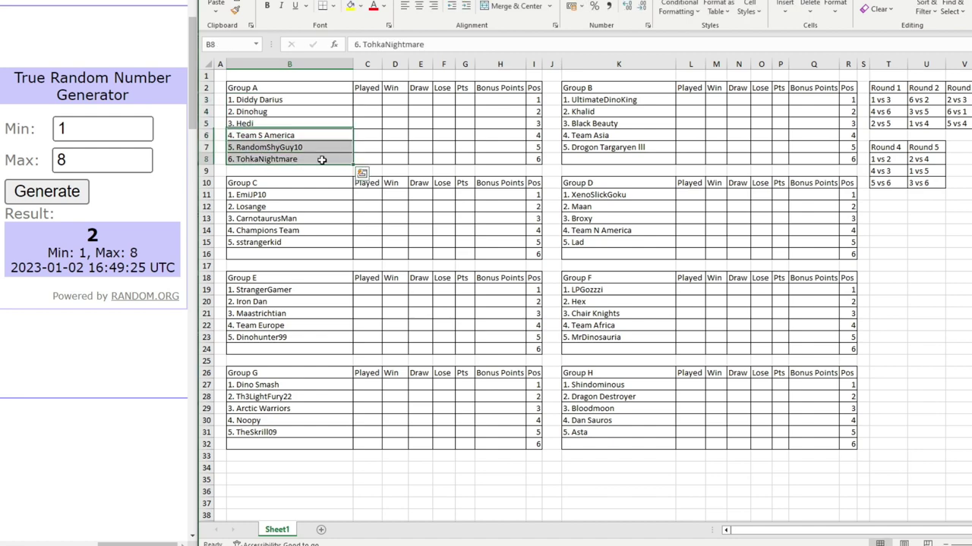
{"action": "left_click_drag", "start_coordinate": [325, 104], "coordinate": [330, 158]}
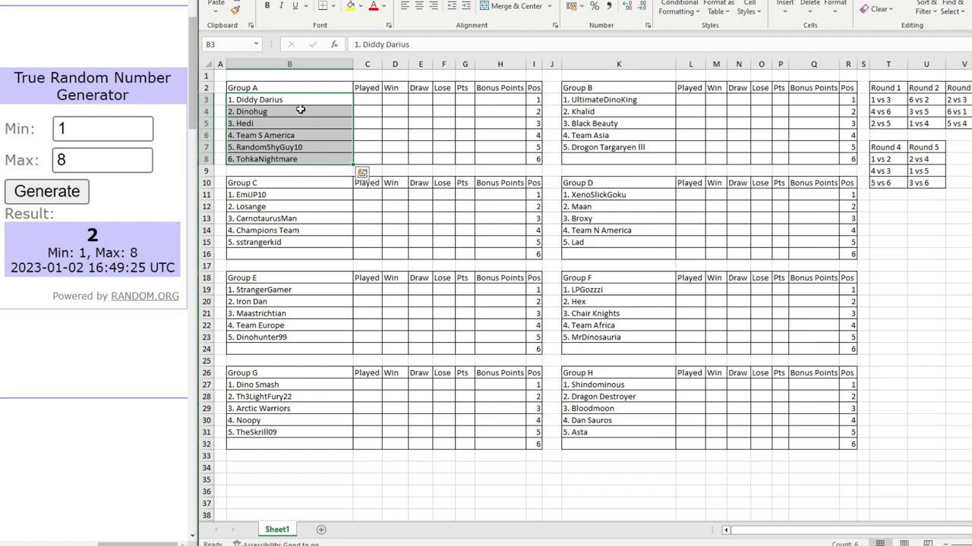
{"action": "left_click", "coordinate": [277, 159]}
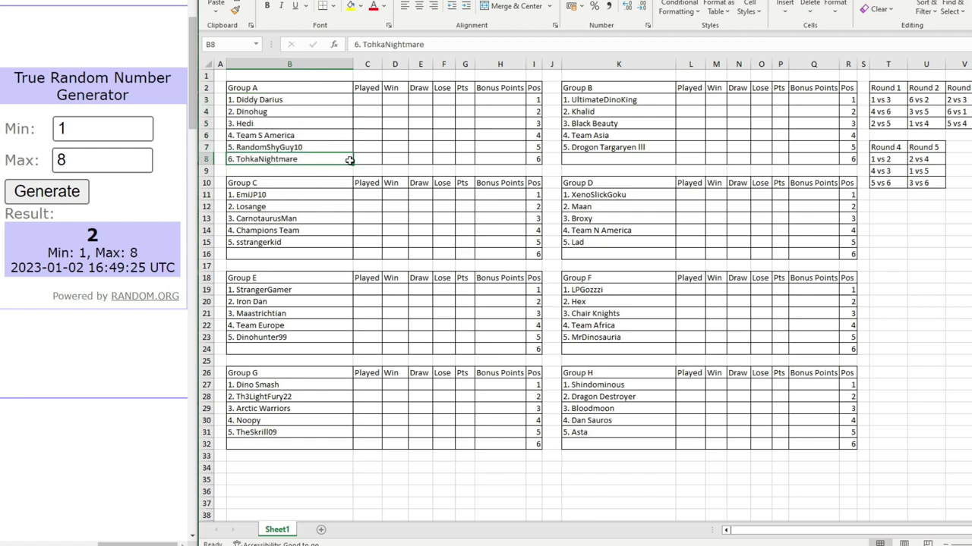
{"action": "left_click_drag", "start_coordinate": [320, 99], "coordinate": [324, 156]}
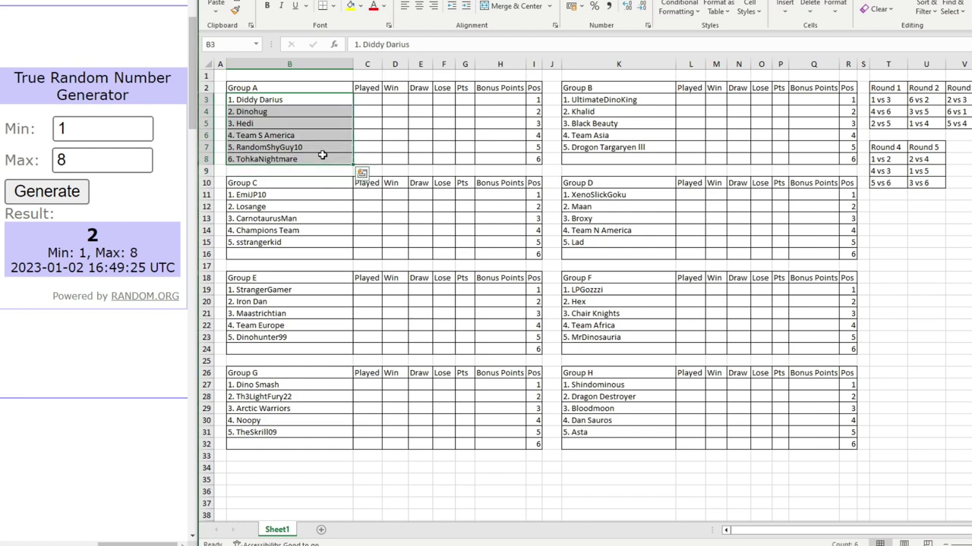
{"action": "key", "text": "ctrl+v"}
{"action": "left_click", "coordinate": [316, 117]}
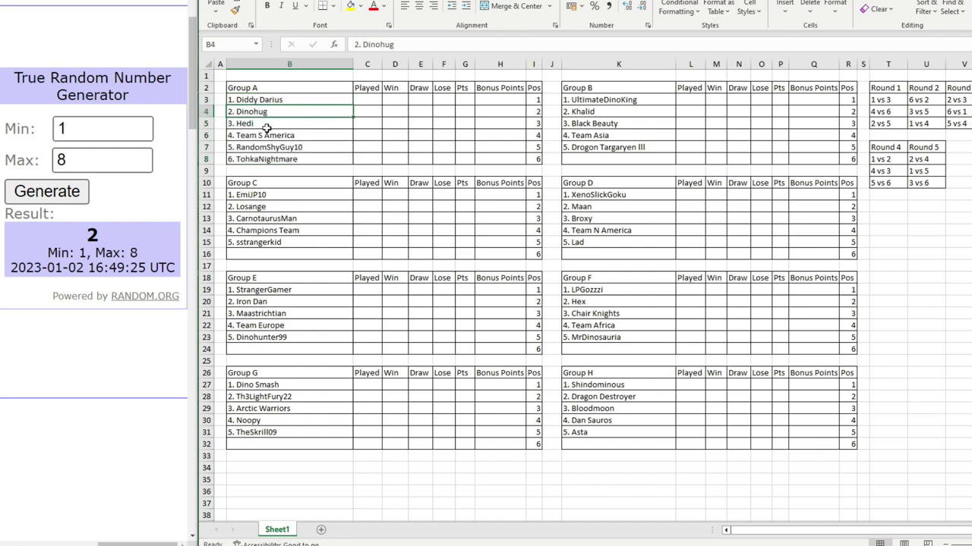
- Generate a random number between 1 and 7, and shade the Moloch Horridus cell in the Word team list yellow
{"action": "left_click", "coordinate": [139, 165]}
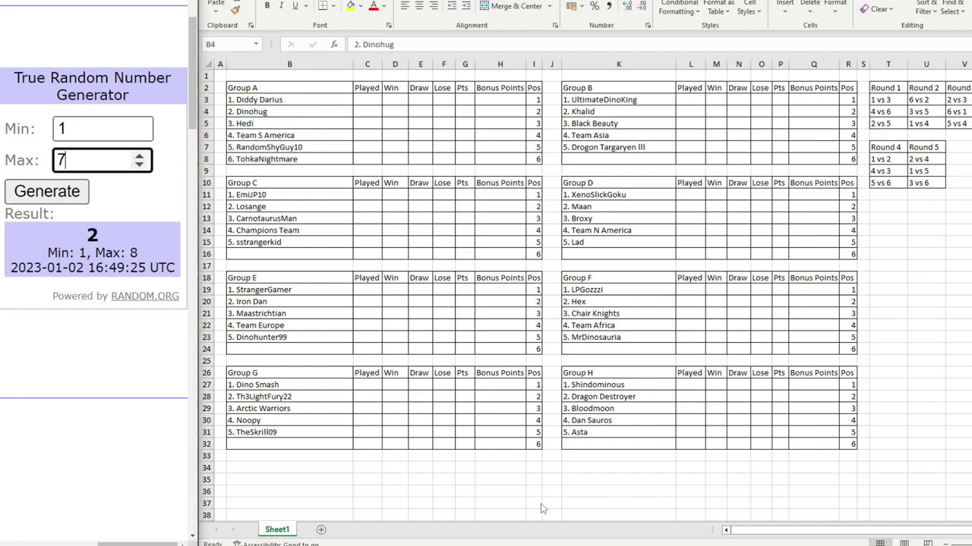
{"action": "key", "text": "Return"}
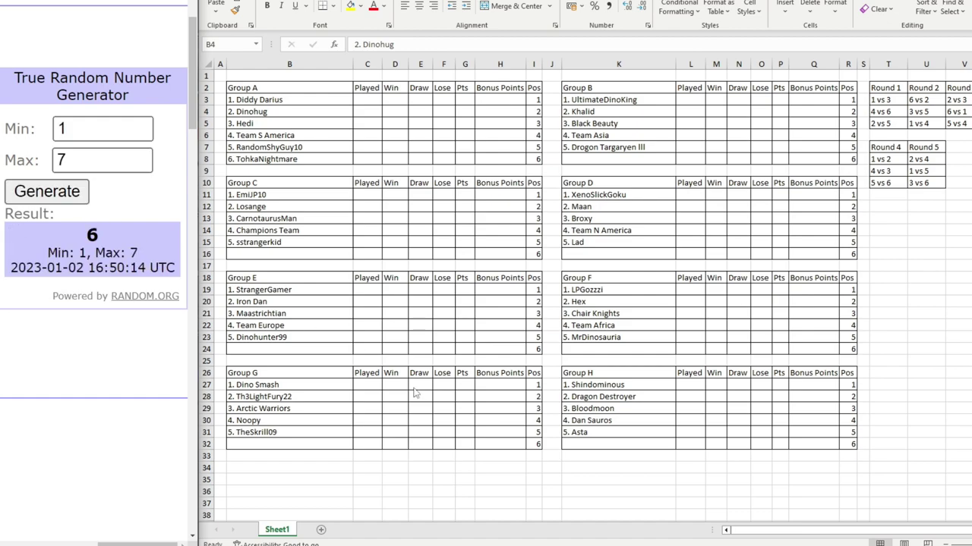
{"action": "key", "text": "alt+Tab"}
{"action": "scroll", "coordinate": [416, 293], "scroll_direction": "down", "scroll_amount": 20}
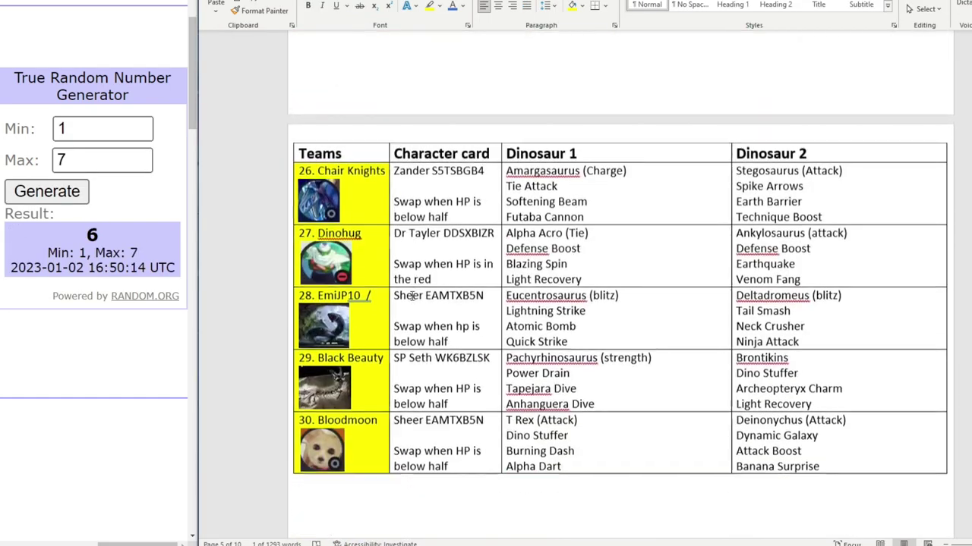
{"action": "scroll", "coordinate": [412, 296], "scroll_direction": "down", "scroll_amount": 15}
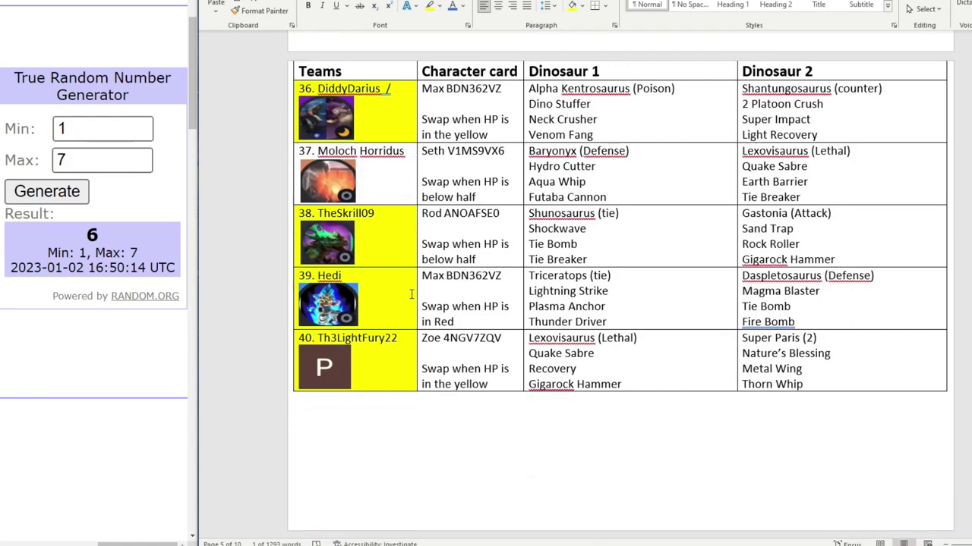
{"action": "scroll", "coordinate": [410, 293], "scroll_direction": "up", "scroll_amount": 10}
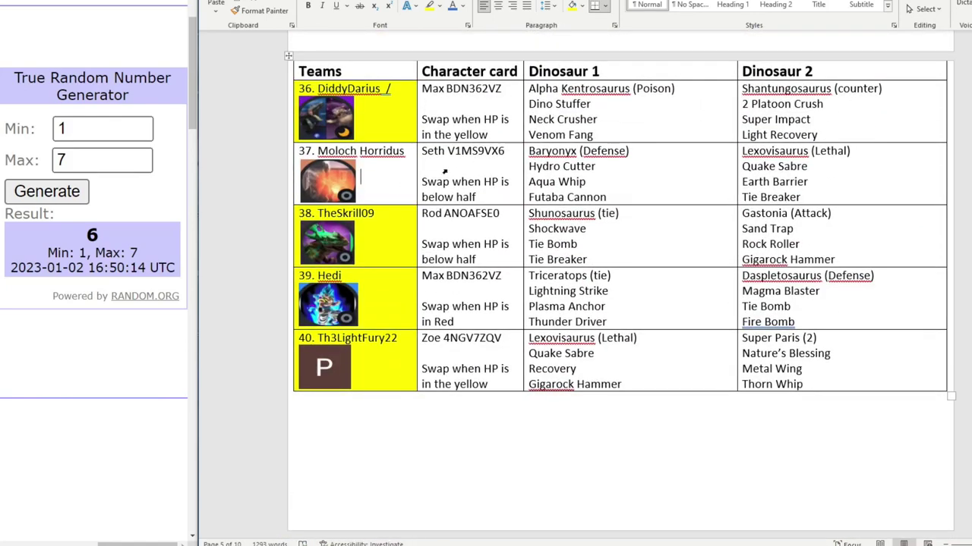
{"action": "left_click", "coordinate": [575, 4]}
- Copy the team name Moloch Horridus from the Word list and enter "6. Moloch Horridus" in the sixth row of Group B in Excel
{"action": "triple_click", "coordinate": [331, 155]}
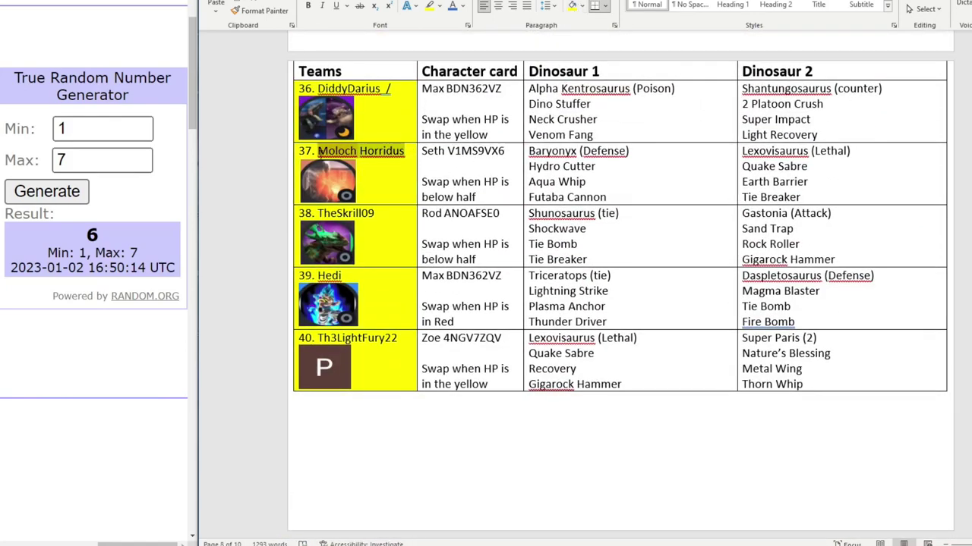
{"action": "right_click", "coordinate": [331, 154]}
{"action": "left_click", "coordinate": [324, 204]}
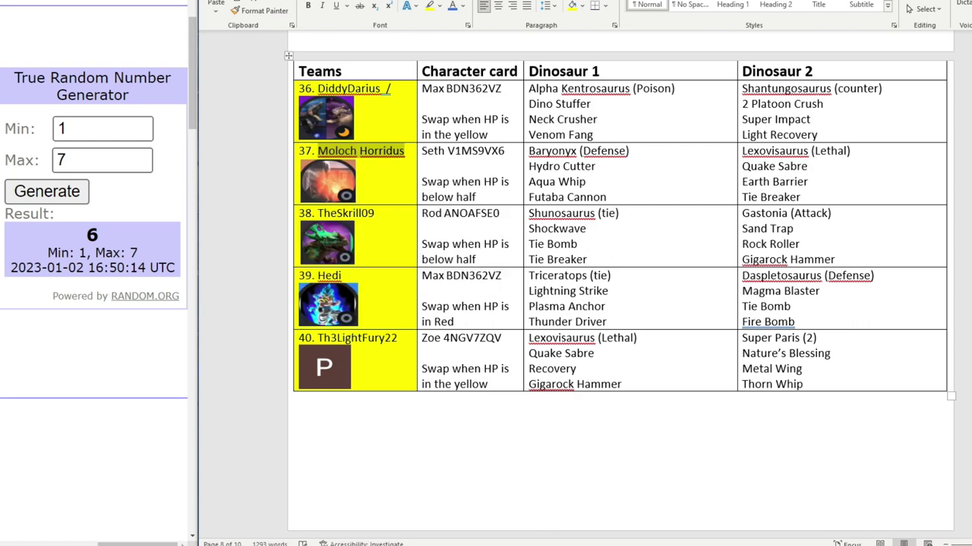
{"action": "key", "text": "alt+Tab"}
{"action": "double_click", "coordinate": [589, 159]}
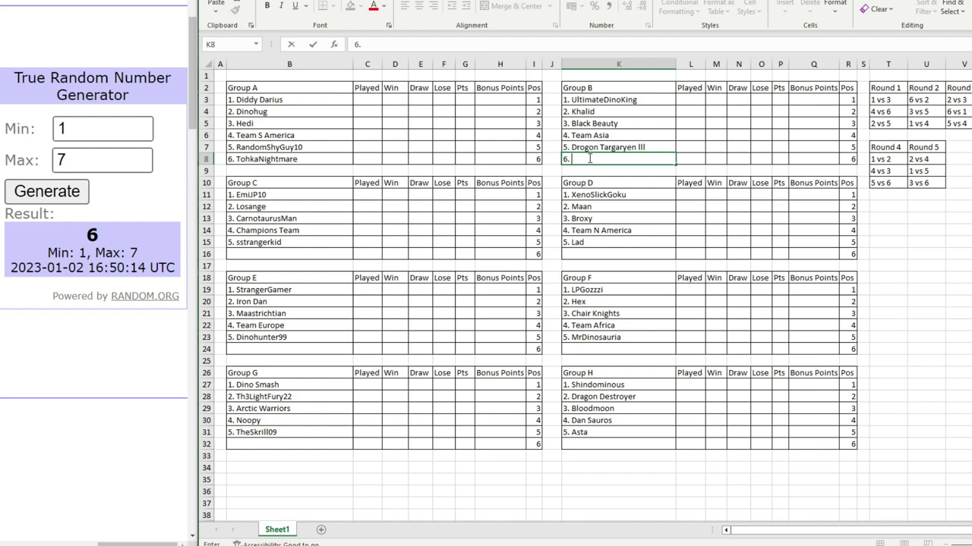
{"action": "key", "text": "ctrl+v"}
{"action": "left_click", "coordinate": [277, 256]}
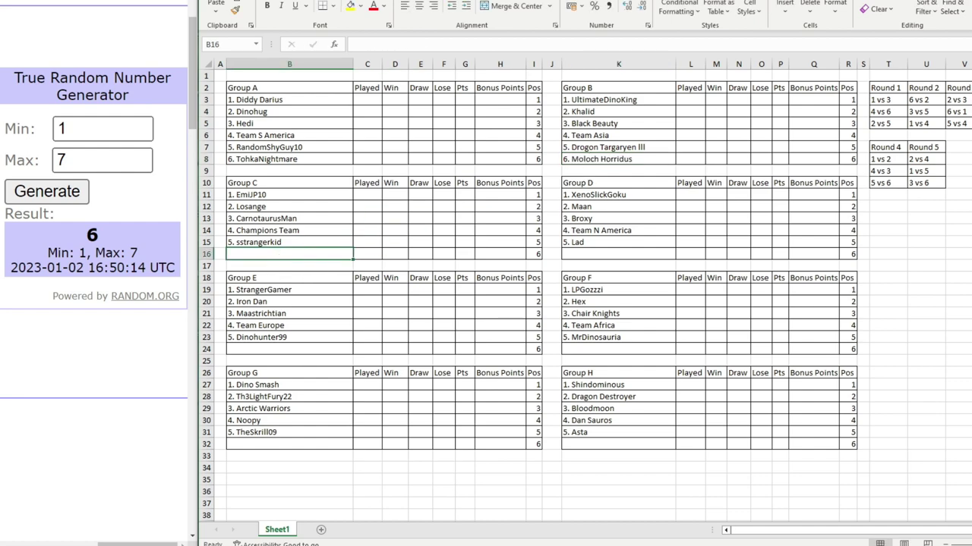
- Generate a random number between 1 and 6, and shade the Mauselet cell in the Word team list yellow
{"action": "key", "text": "alt+Tab"}
{"action": "left_click", "coordinate": [140, 165]}
{"action": "left_click", "coordinate": [51, 187]}
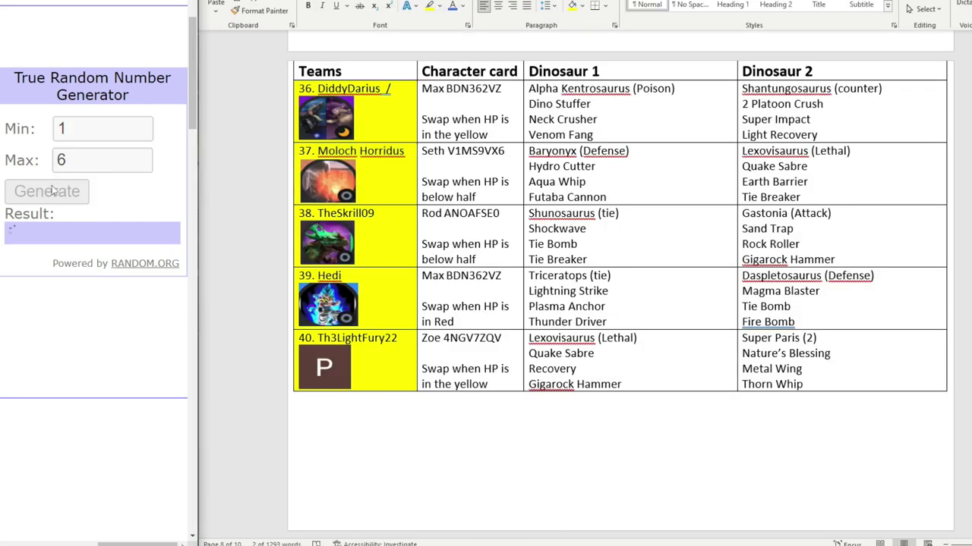
{"action": "scroll", "coordinate": [512, 286], "scroll_direction": "up", "scroll_amount": 6}
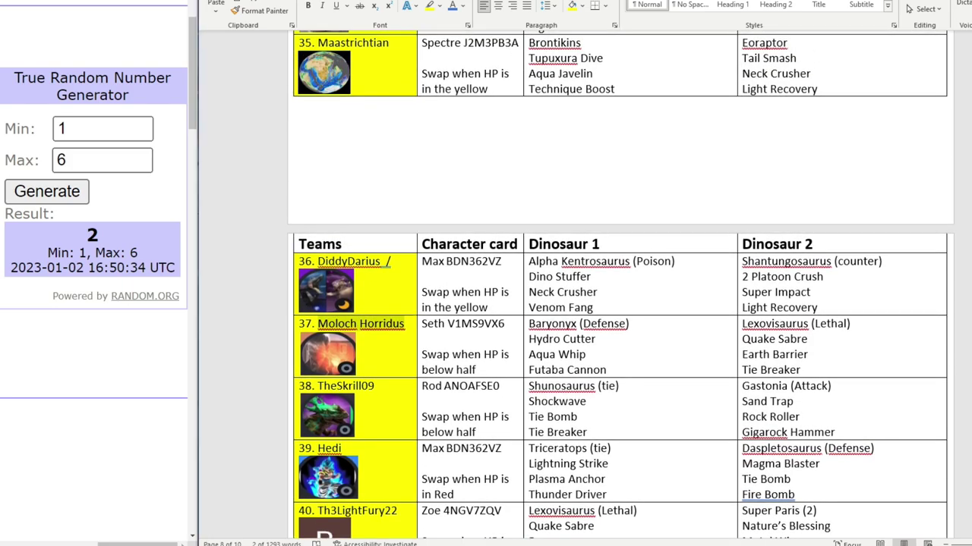
{"action": "scroll", "coordinate": [512, 286], "scroll_direction": "up", "scroll_amount": 15}
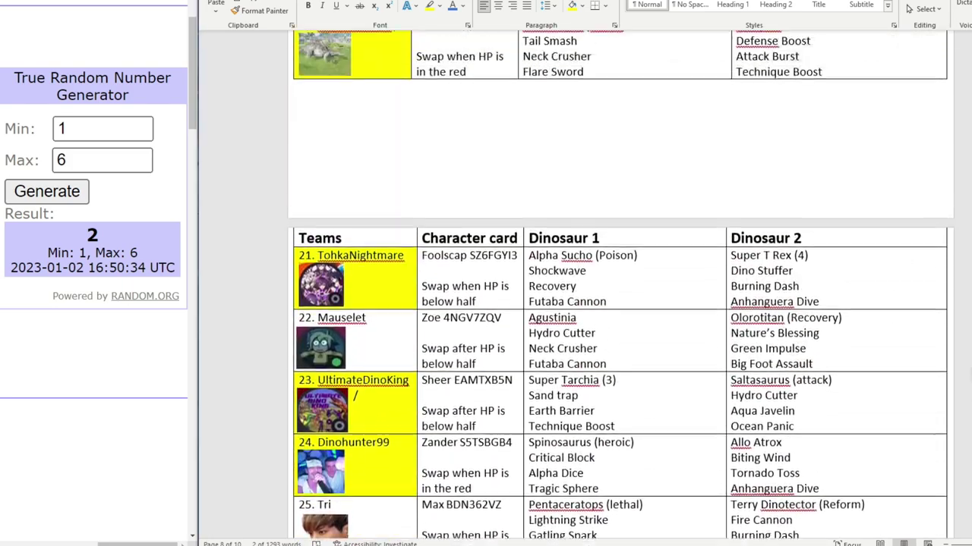
{"action": "scroll", "coordinate": [513, 286], "scroll_direction": "up", "scroll_amount": 15}
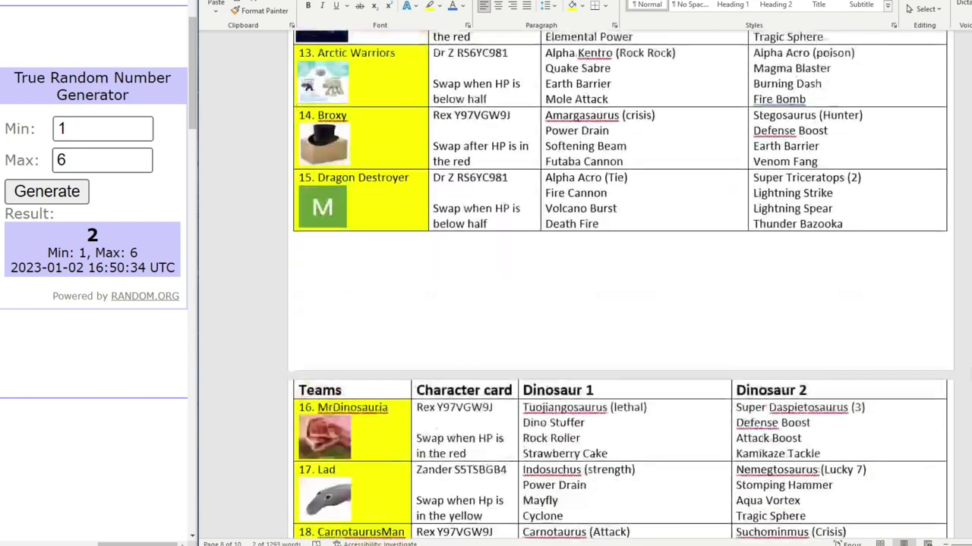
{"action": "scroll", "coordinate": [622, 284], "scroll_direction": "down", "scroll_amount": 8}
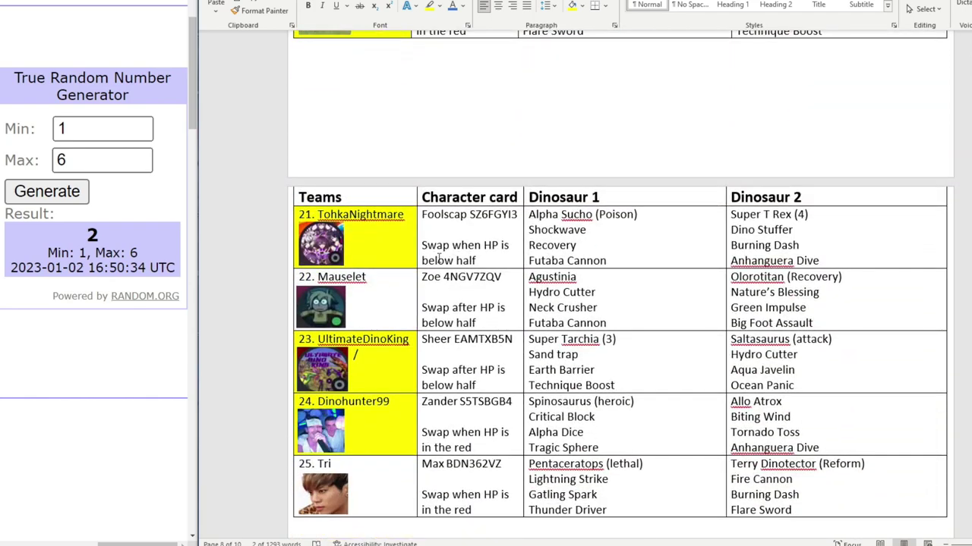
{"action": "left_click", "coordinate": [573, 7]}
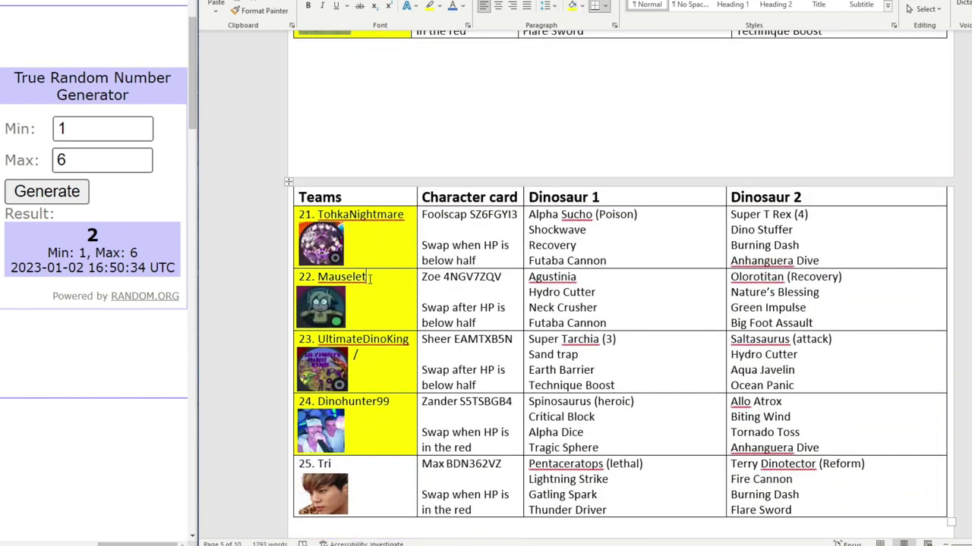
- Copy the team name Mauselet, enter "6. Mauselet" in the sixth row of Group C in Excel, and review that group's team entries
{"action": "left_click_drag", "start_coordinate": [367, 278], "coordinate": [326, 278]}
{"action": "key", "text": "ctrl+c"}
{"action": "key", "text": "alt+Tab"}
{"action": "key", "text": "ctrl+v"}
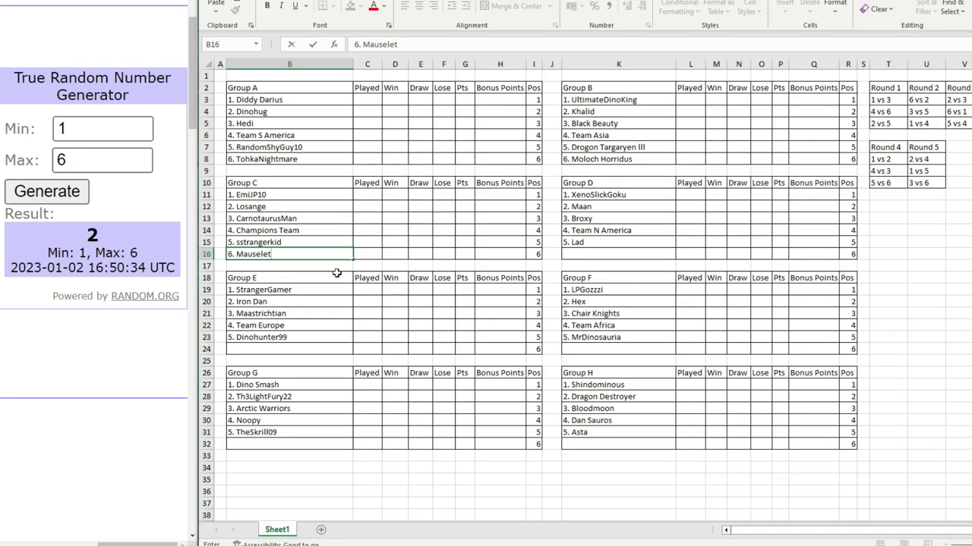
{"action": "left_click", "coordinate": [313, 231]}
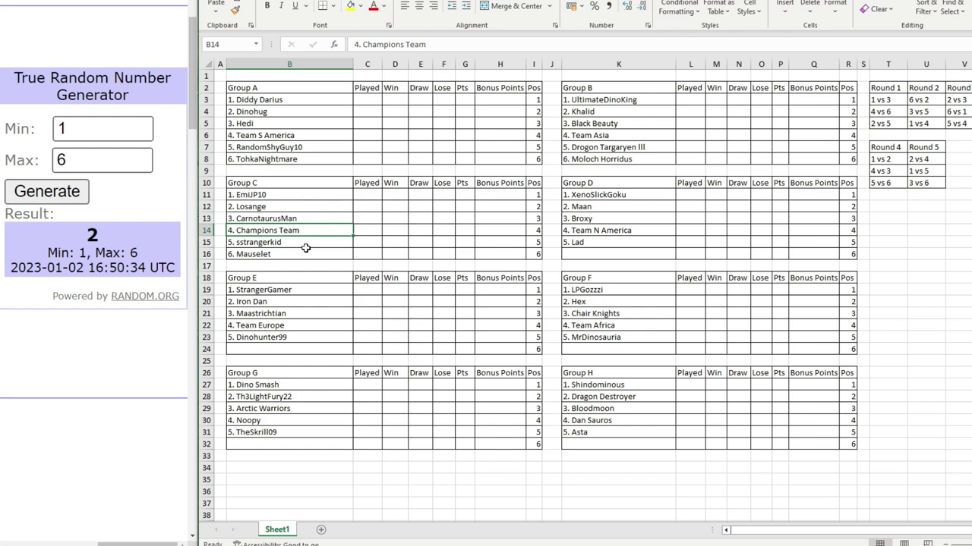
{"action": "left_click", "coordinate": [300, 255]}
{"action": "left_click_drag", "start_coordinate": [296, 197], "coordinate": [297, 255]}
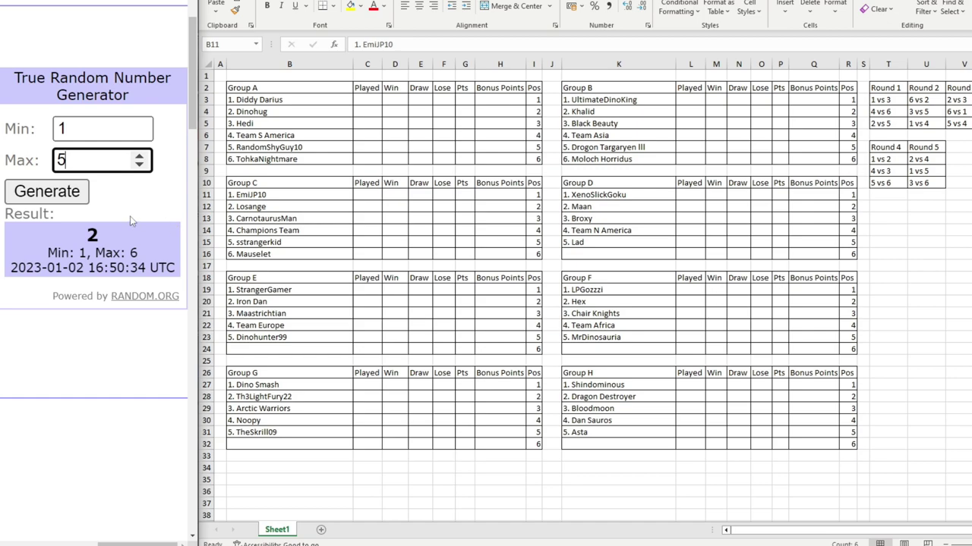
- Generate a random number between 1 and 5, and shade the SilverKnights cell in the Word team list yellow
{"action": "left_click", "coordinate": [72, 198]}
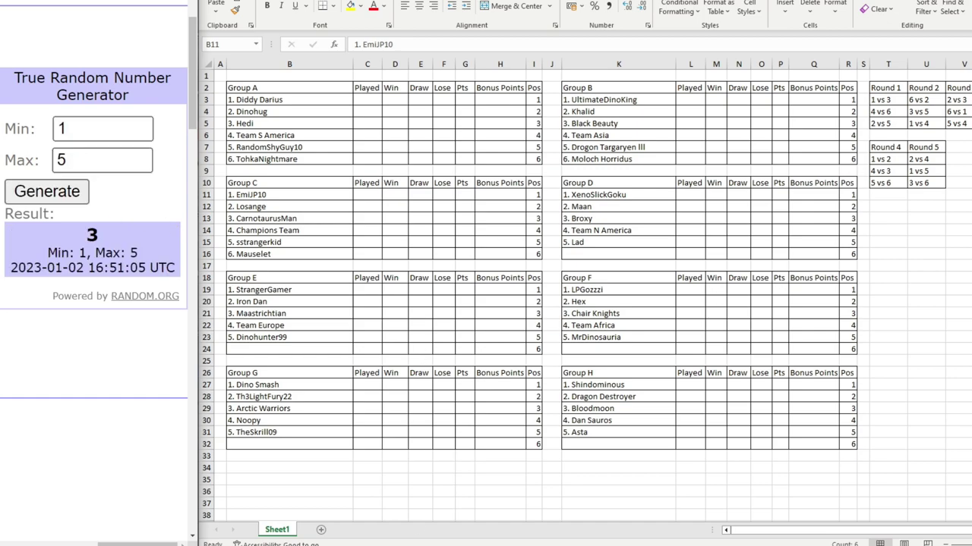
{"action": "key", "text": "alt+Tab"}
{"action": "scroll", "coordinate": [619, 284], "scroll_direction": "up", "scroll_amount": 10}
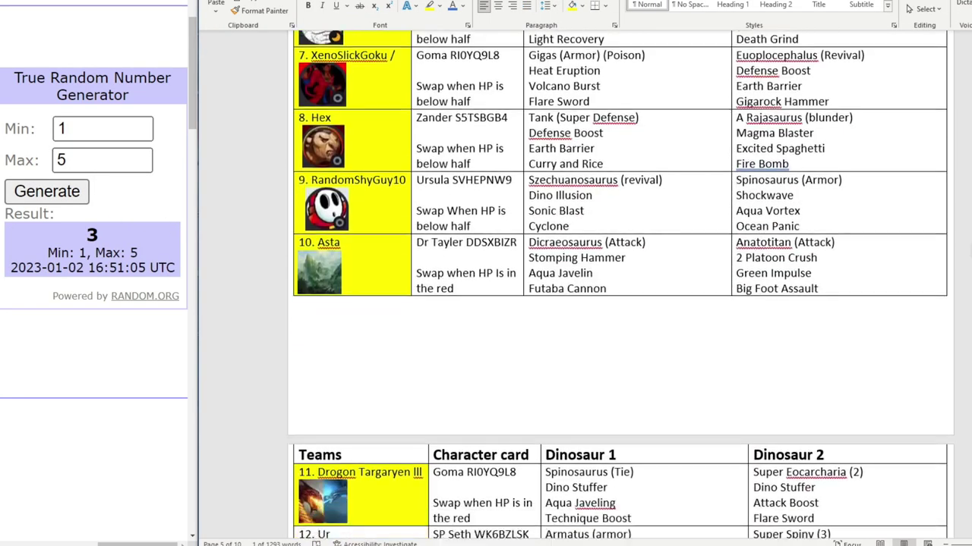
{"action": "scroll", "coordinate": [619, 284], "scroll_direction": "down", "scroll_amount": 7}
{"action": "scroll", "coordinate": [352, 328], "scroll_direction": "down", "scroll_amount": 10}
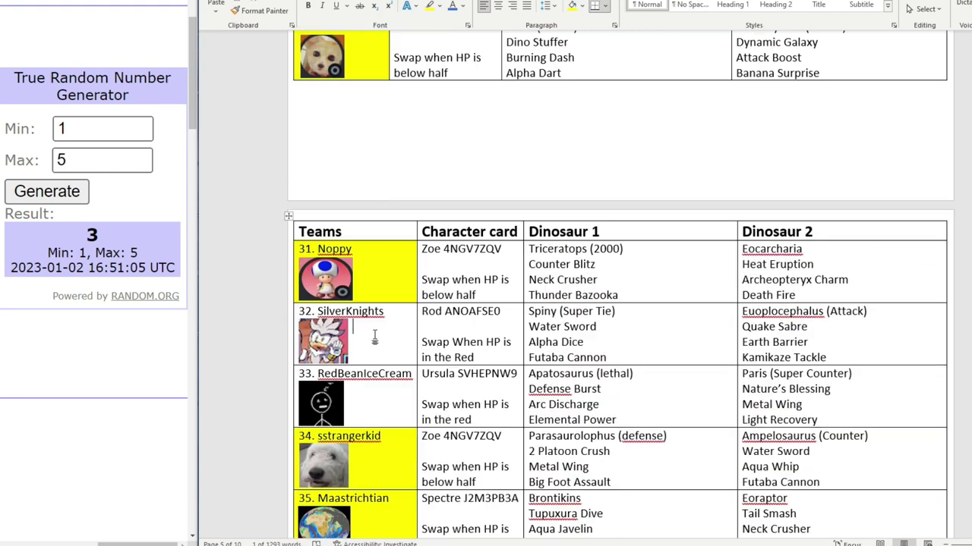
{"action": "double_click", "coordinate": [383, 312]}
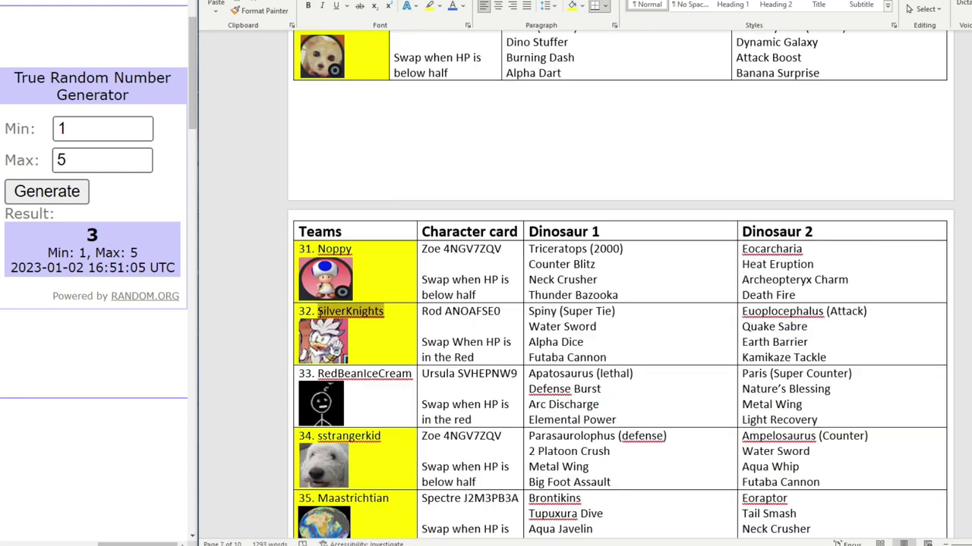
- Copy the team name SilverKnights from the Word list and enter "6. SilverKnights" in the sixth row of Group D in Excel
{"action": "right_click", "coordinate": [357, 313]}
{"action": "left_click", "coordinate": [281, 360]}
{"action": "key", "text": "alt+Tab"}
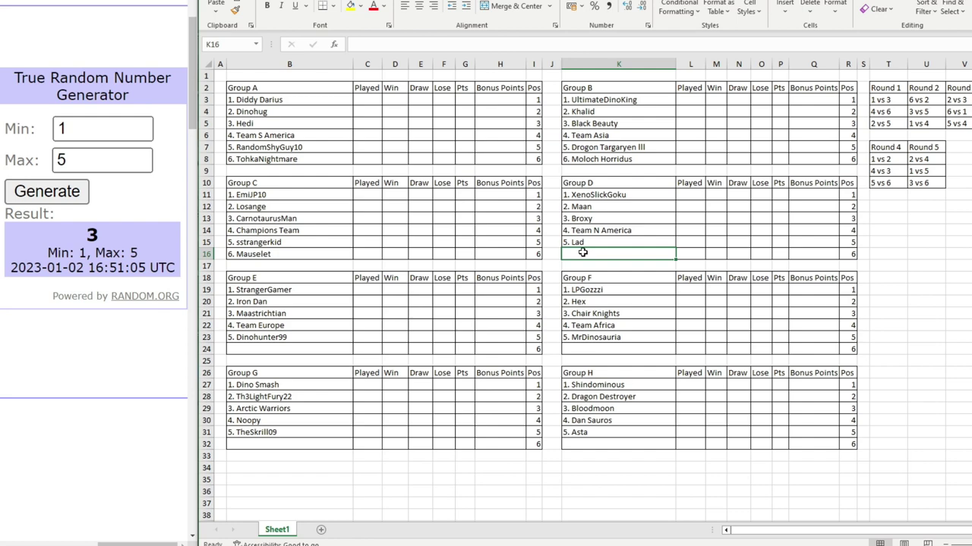
{"action": "type", "text": "6."}
{"action": "key", "text": "ctrl+v"}
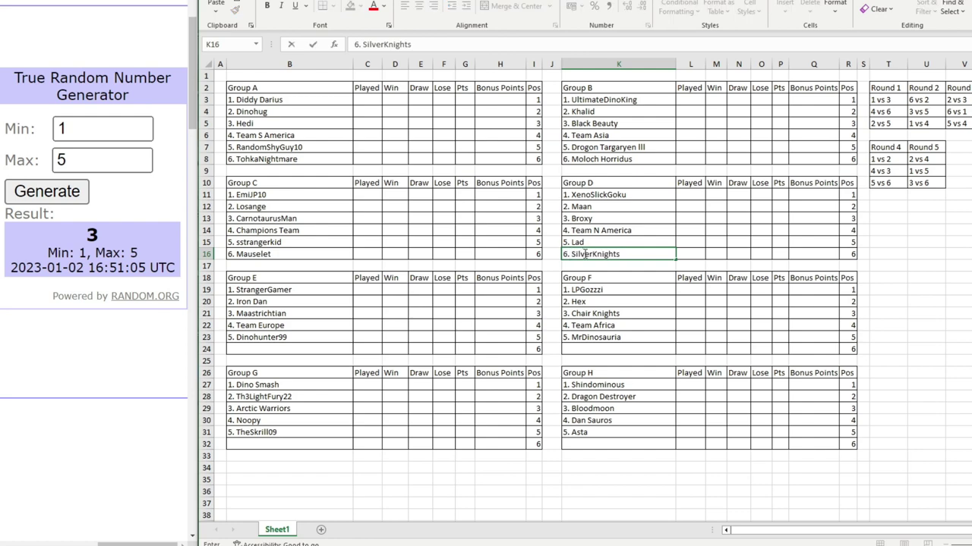
- Generate a random number between 1 and 4, and shade the Ur cell in the Word team list yellow
{"action": "left_click", "coordinate": [139, 164]}
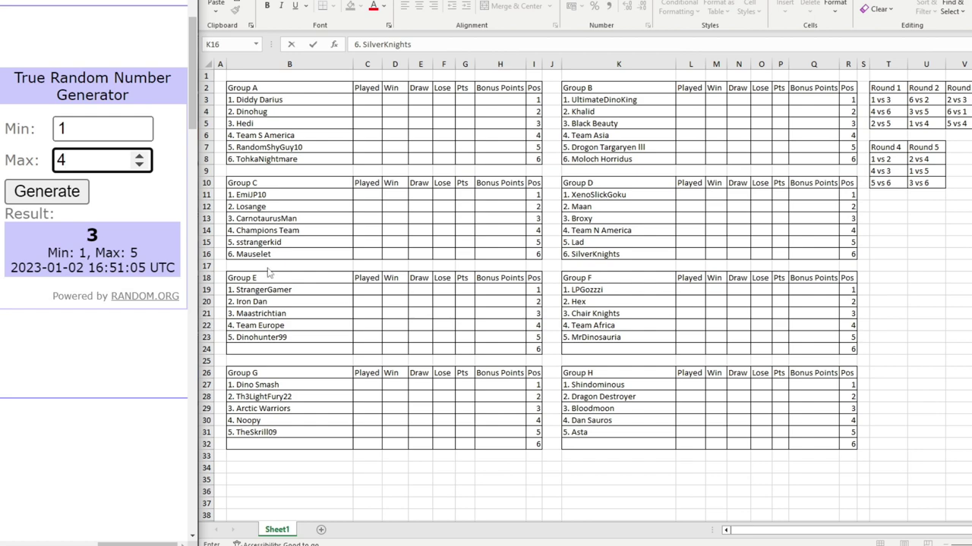
{"action": "left_click", "coordinate": [83, 194]}
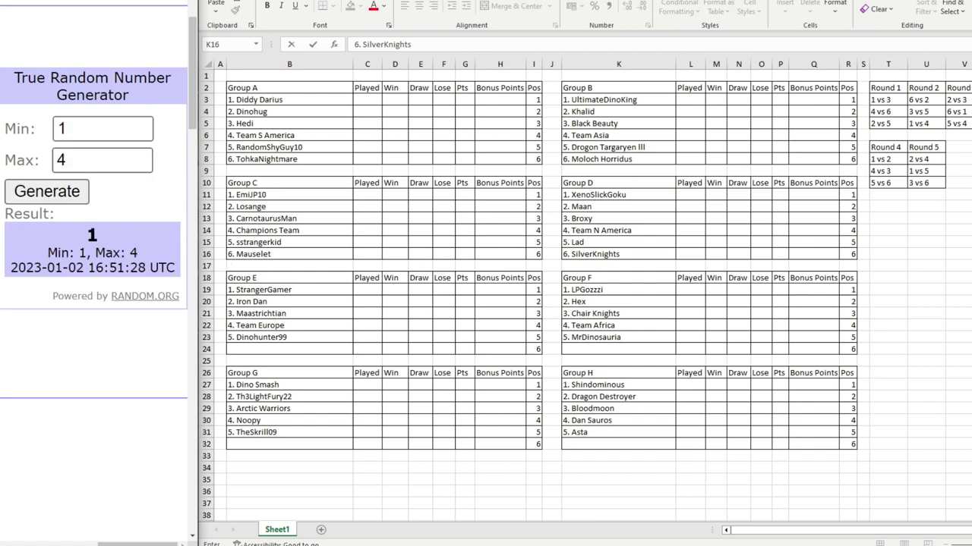
{"action": "key", "text": "alt+Tab"}
{"action": "scroll", "coordinate": [415, 369], "scroll_direction": "up", "scroll_amount": 20}
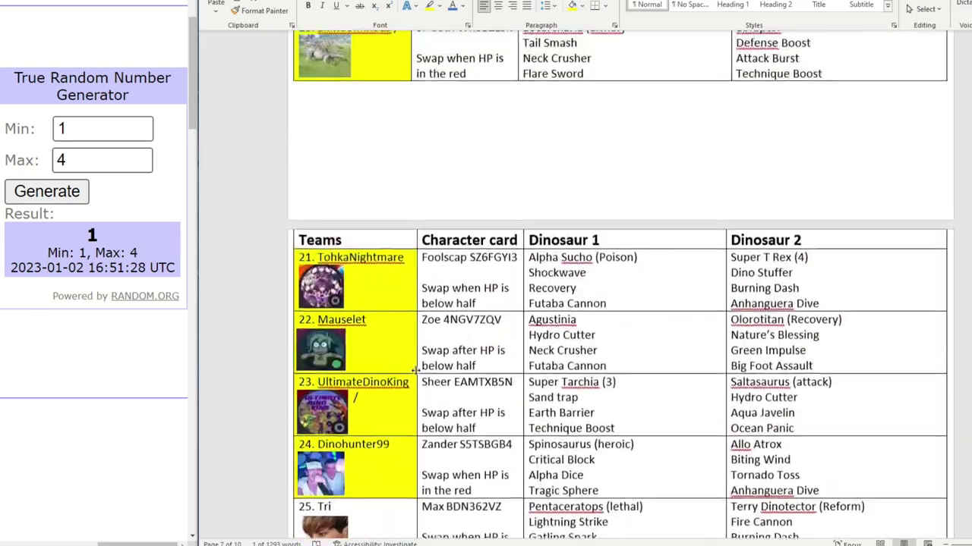
{"action": "scroll", "coordinate": [416, 370], "scroll_direction": "up", "scroll_amount": 10}
- Enter "6. Ur" in the sixth row of Group E in Excel
{"action": "key", "text": "alt+Tab"}
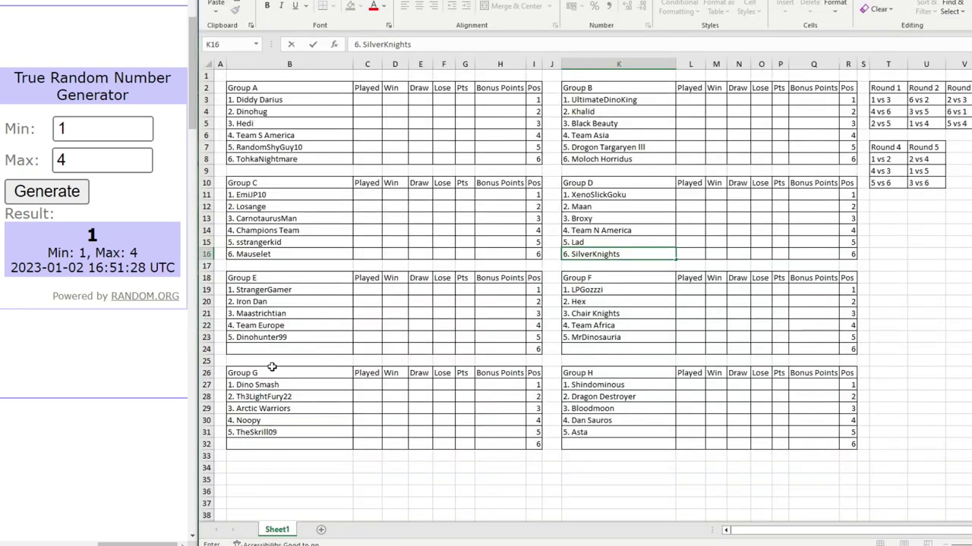
{"action": "left_click", "coordinate": [264, 348]}
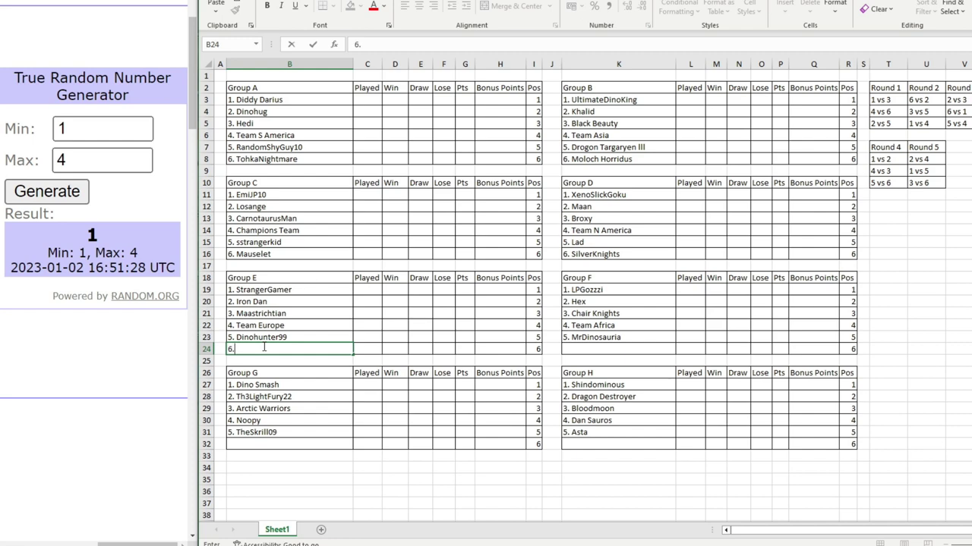
{"action": "key", "text": "Return"}
- Generate a random number between 1 and 3 for the next draw
{"action": "left_click", "coordinate": [140, 164]}
{"action": "key", "text": "BackSpace"}
{"action": "type", "text": "3"}
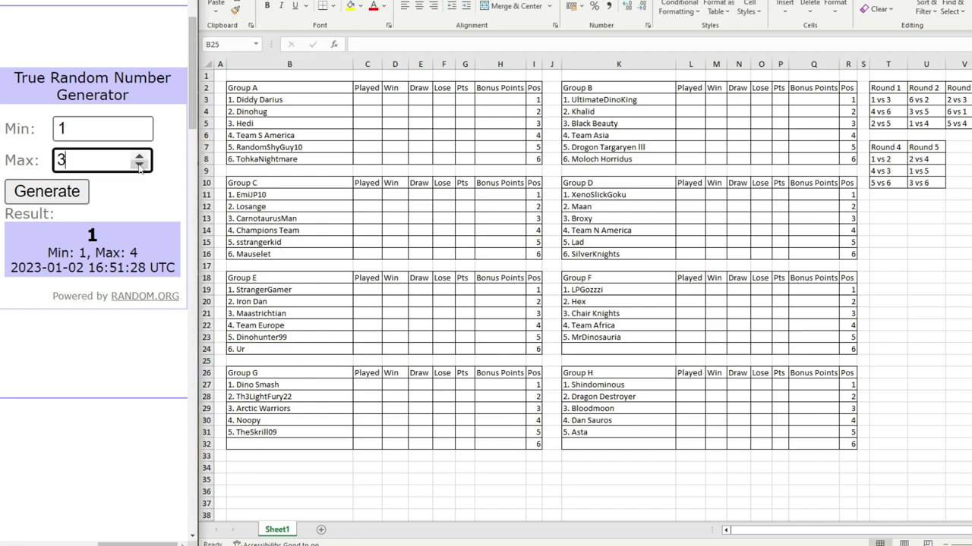
{"action": "left_click", "coordinate": [76, 193]}
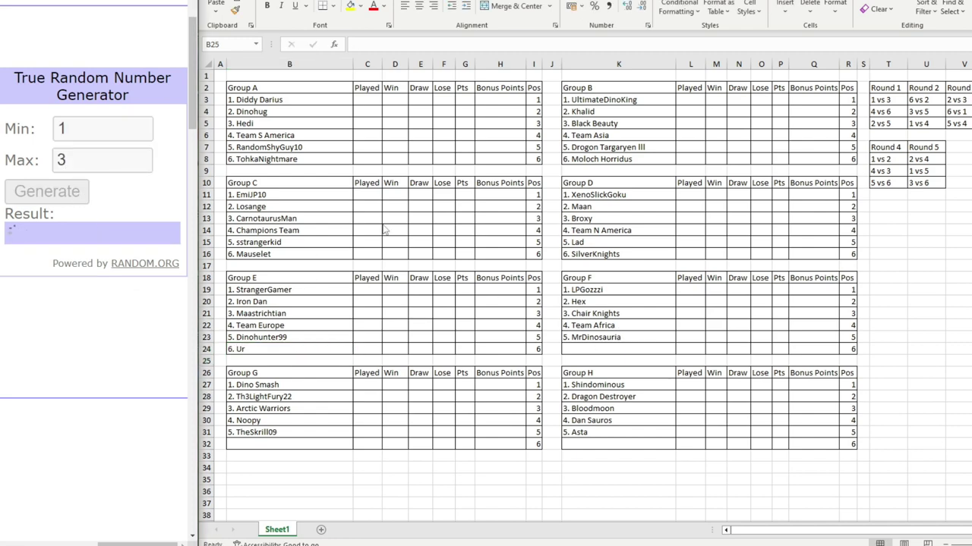
- Find the drawn team among the unshaded entries in the Word list and enter "6. Dinofanz" in the sixth row of Group F in Excel
{"action": "key", "text": "alt+Tab"}
{"action": "scroll", "coordinate": [414, 176], "scroll_direction": "up", "scroll_amount": 1}
{"action": "scroll", "coordinate": [414, 176], "scroll_direction": "up", "scroll_amount": 15}
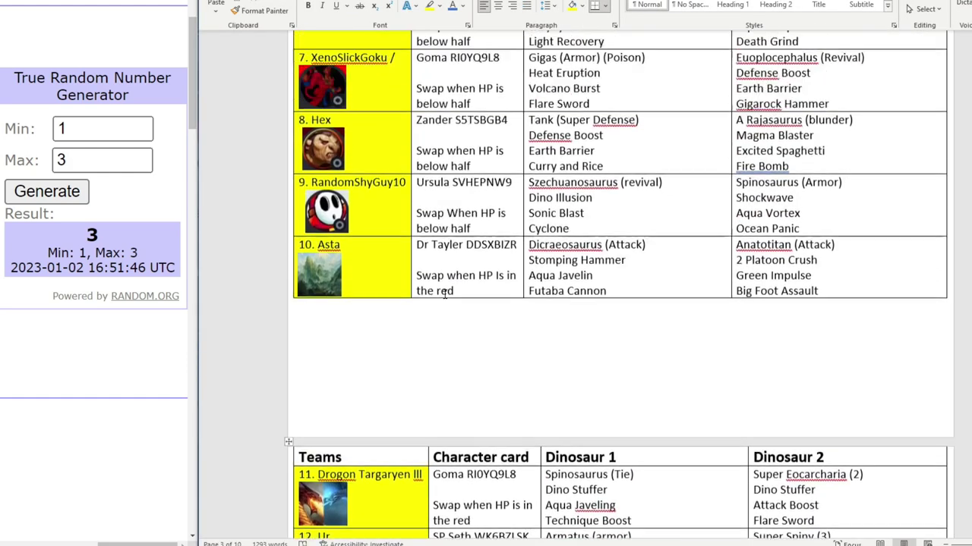
{"action": "scroll", "coordinate": [621, 286], "scroll_direction": "down", "scroll_amount": 15}
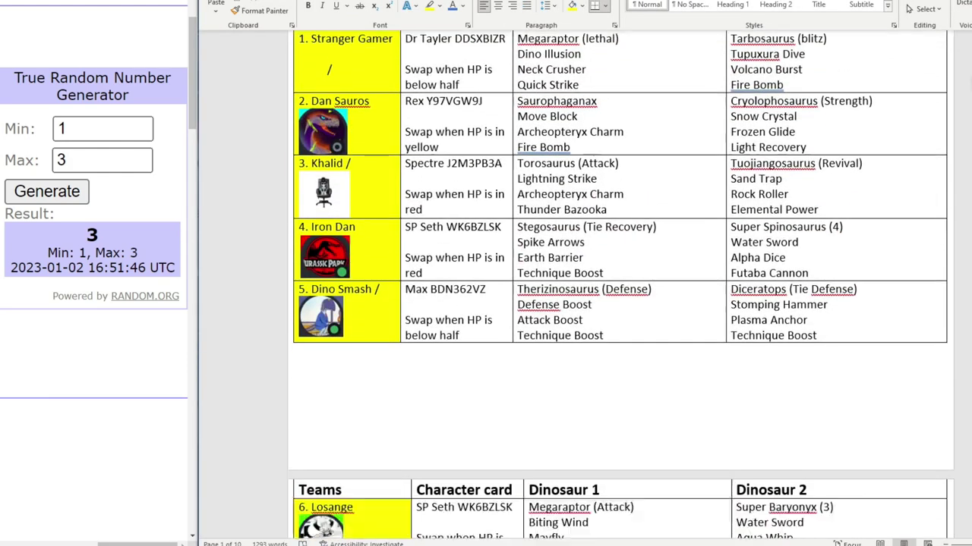
{"action": "scroll", "coordinate": [621, 285], "scroll_direction": "down", "scroll_amount": 20}
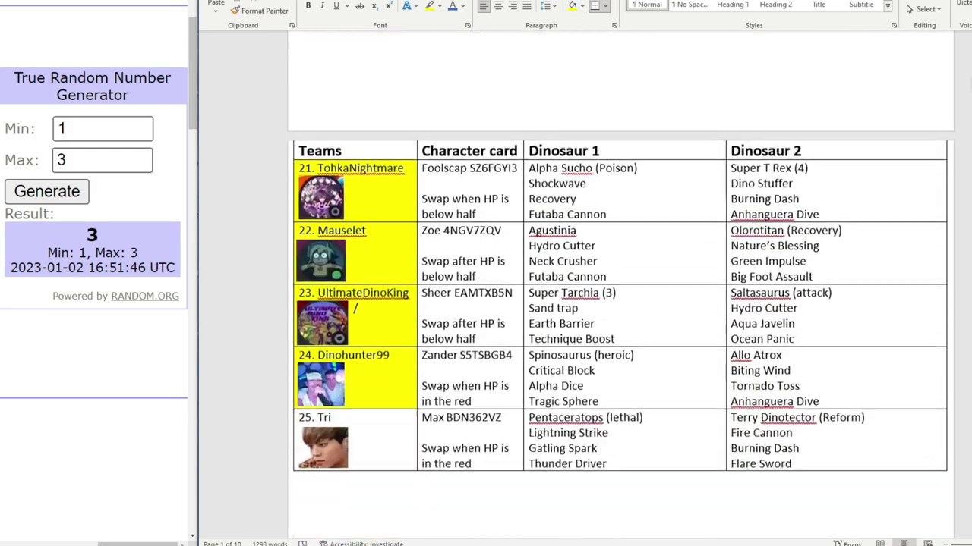
{"action": "scroll", "coordinate": [412, 297], "scroll_direction": "down", "scroll_amount": 2}
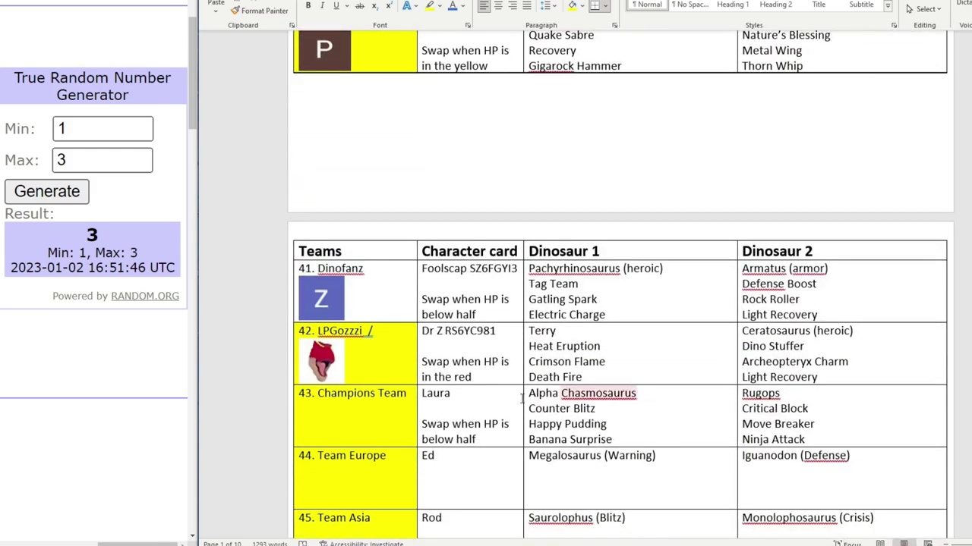
{"action": "scroll", "coordinate": [410, 296], "scroll_direction": "up", "scroll_amount": 20}
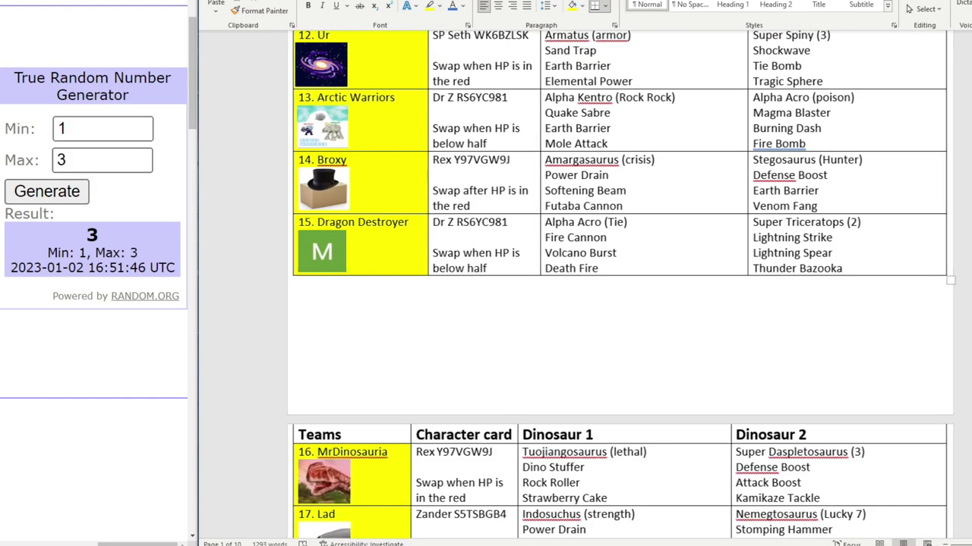
{"action": "scroll", "coordinate": [621, 286], "scroll_direction": "down", "scroll_amount": 1}
{"action": "scroll", "coordinate": [359, 294], "scroll_direction": "down", "scroll_amount": 15}
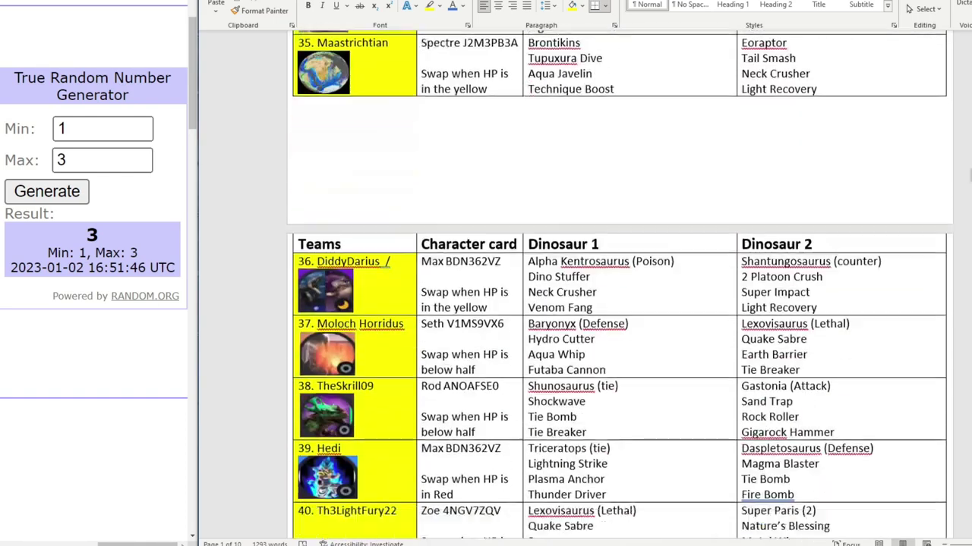
{"action": "key", "text": "alt+Tab"}
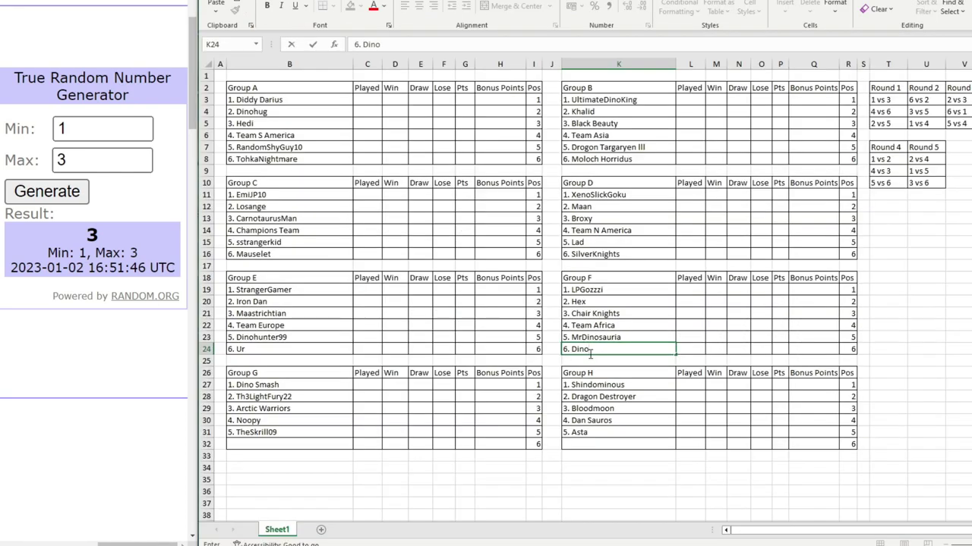
{"action": "key", "text": "Return"}
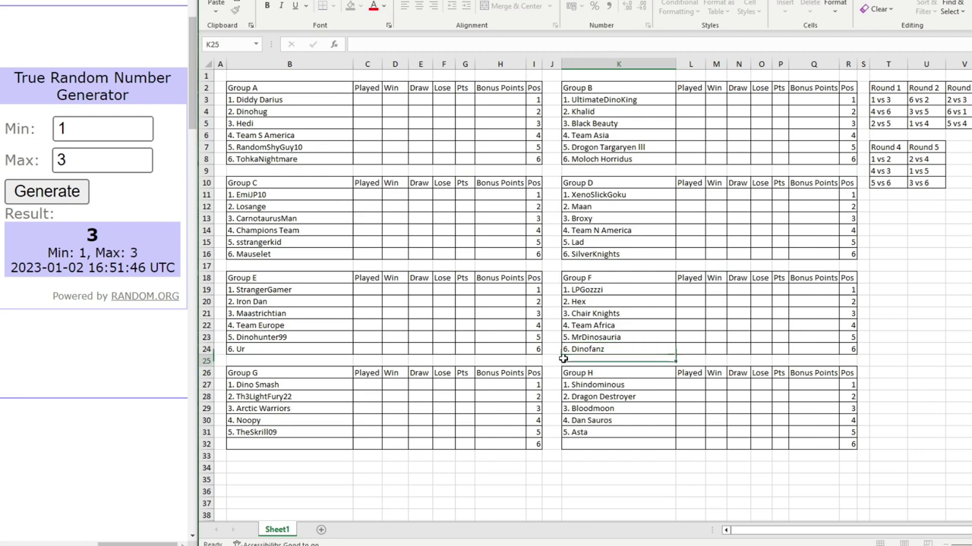
- Generate a random number between 1 and 2, and shade the Tri cell in the Word team list yellow
{"action": "left_click", "coordinate": [139, 165]}
{"action": "key", "text": "alt+Tab"}
{"action": "scroll", "coordinate": [458, 283], "scroll_direction": "up", "scroll_amount": 10}
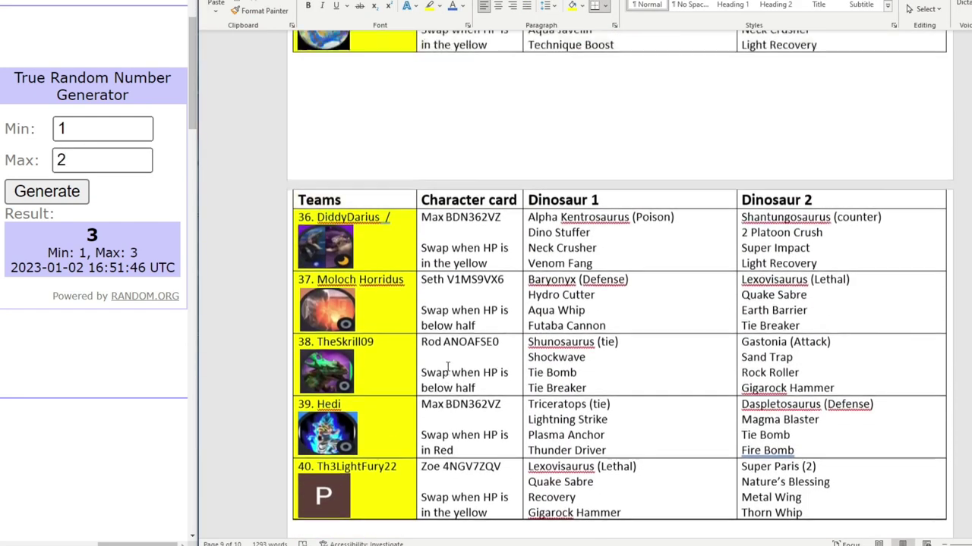
{"action": "scroll", "coordinate": [374, 335], "scroll_direction": "up", "scroll_amount": 12}
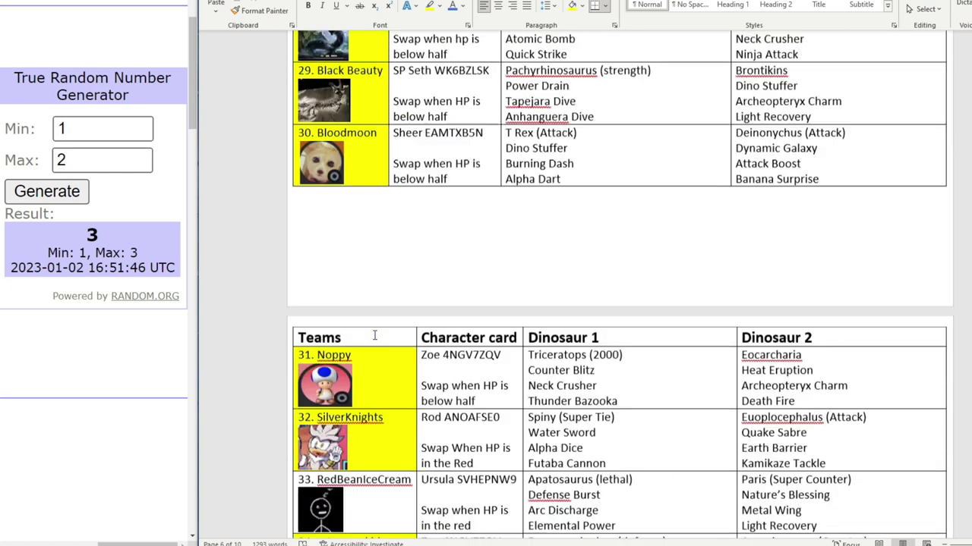
{"action": "scroll", "coordinate": [381, 337], "scroll_direction": "down", "scroll_amount": 3}
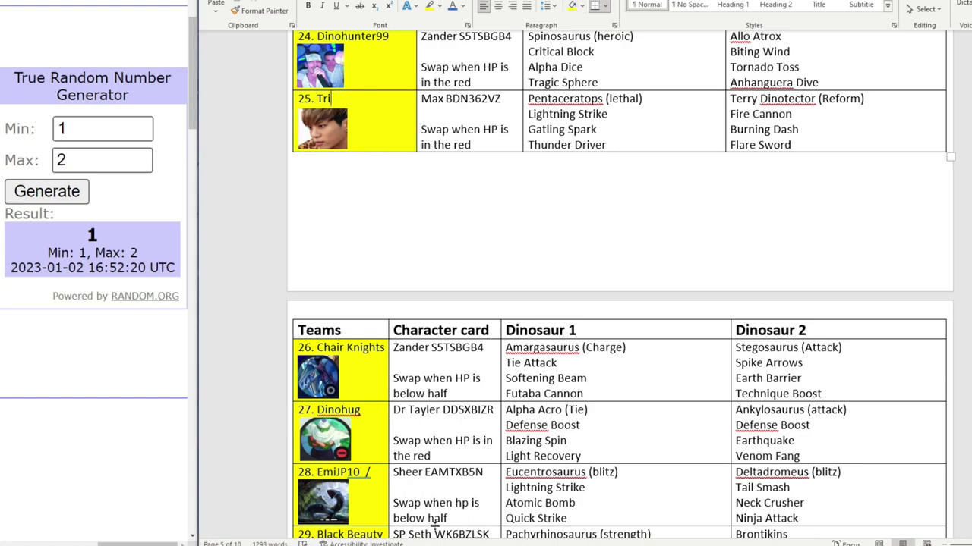
- Enter "6. Tri" in the sixth row of Group G in Excel
{"action": "key", "text": "alt+Tab"}
{"action": "left_click", "coordinate": [283, 446]}
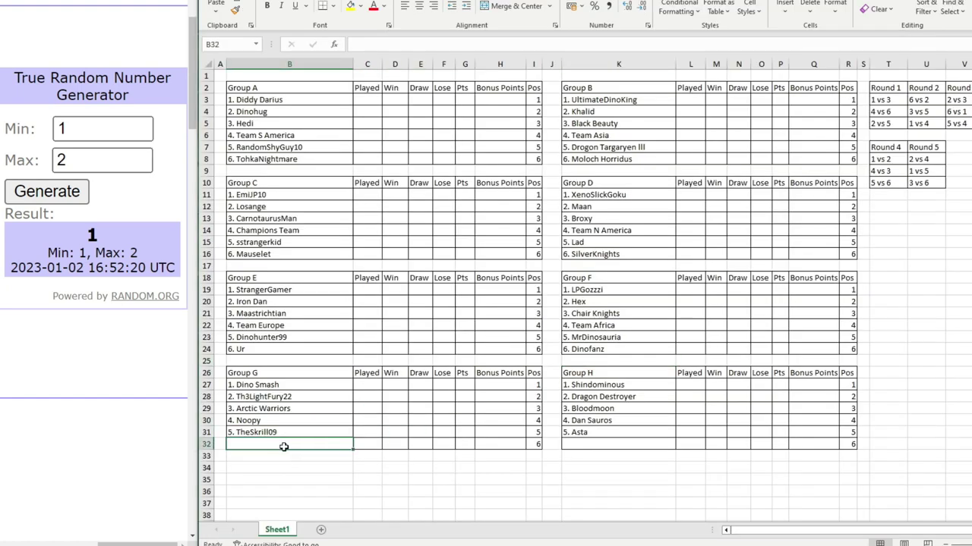
{"action": "type", "text": "6. Tri"}
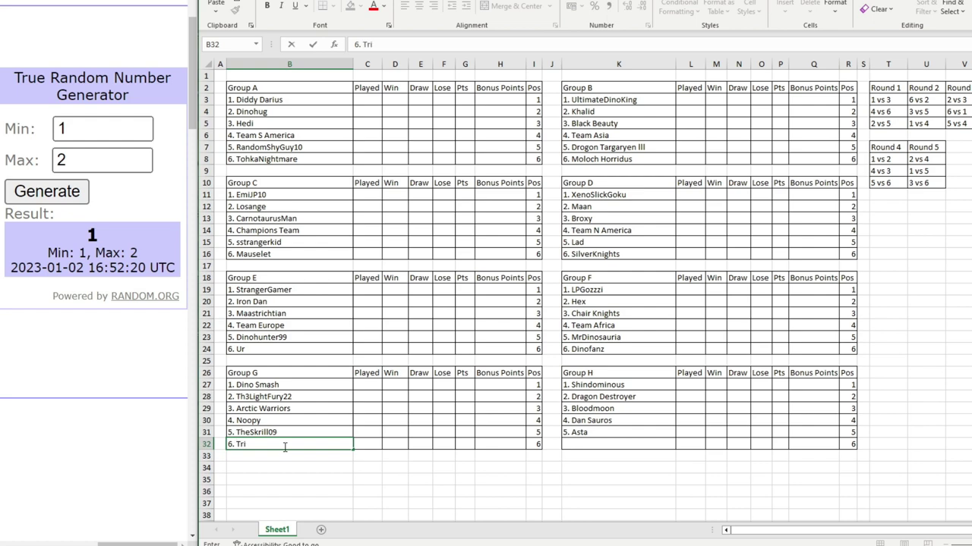
- Copy the team name RedBeanIceCream from the Word list and enter "6. RedBeanIceCream" in the sixth row of Group H in Excel
{"action": "key", "text": "alt+Tab"}
{"action": "scroll", "coordinate": [450, 296], "scroll_direction": "down", "scroll_amount": 10}
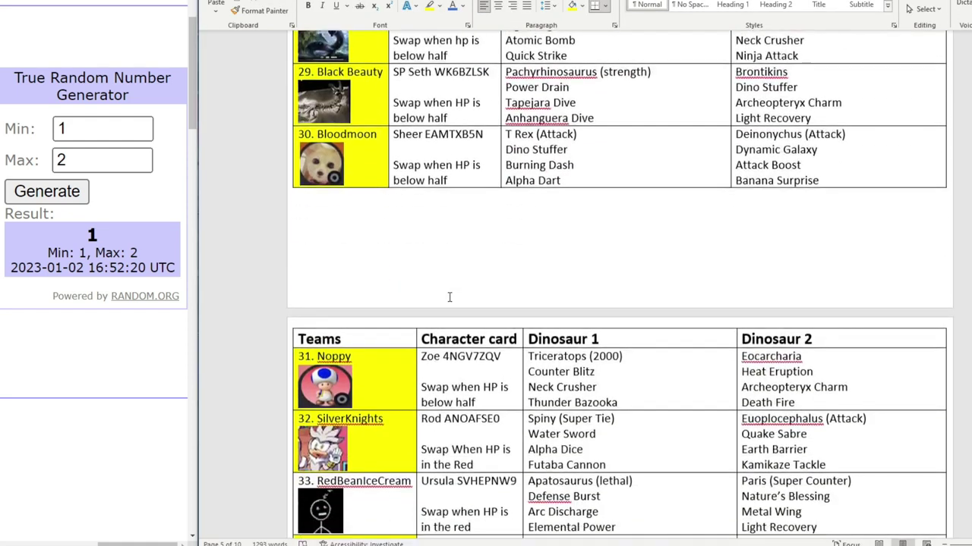
{"action": "scroll", "coordinate": [450, 296], "scroll_direction": "down", "scroll_amount": 5}
{"action": "double_click", "coordinate": [414, 231]}
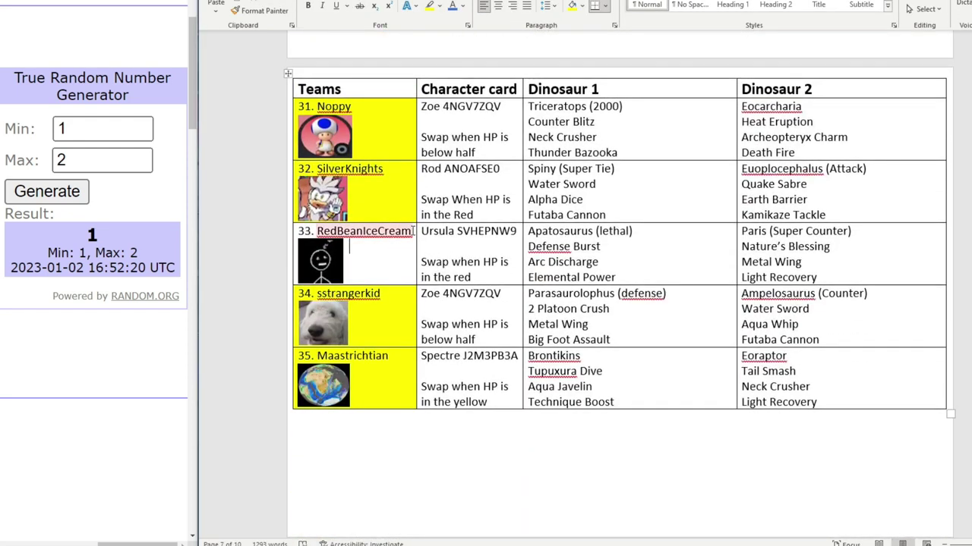
{"action": "left_click_drag", "start_coordinate": [414, 231], "coordinate": [318, 231]}
{"action": "key", "text": "ctrl+c"}
{"action": "right_click", "coordinate": [326, 233]}
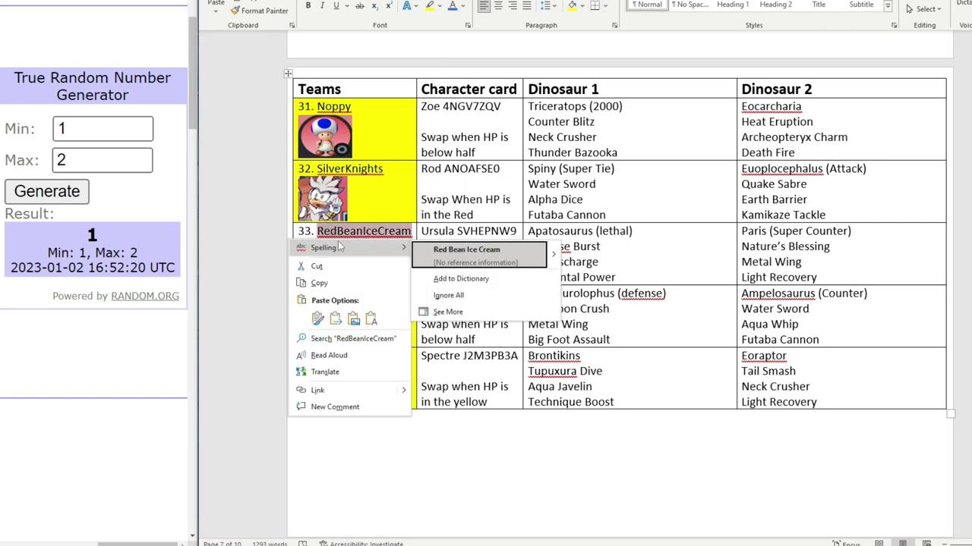
{"action": "key", "text": "Escape"}
{"action": "key", "text": "alt+Tab"}
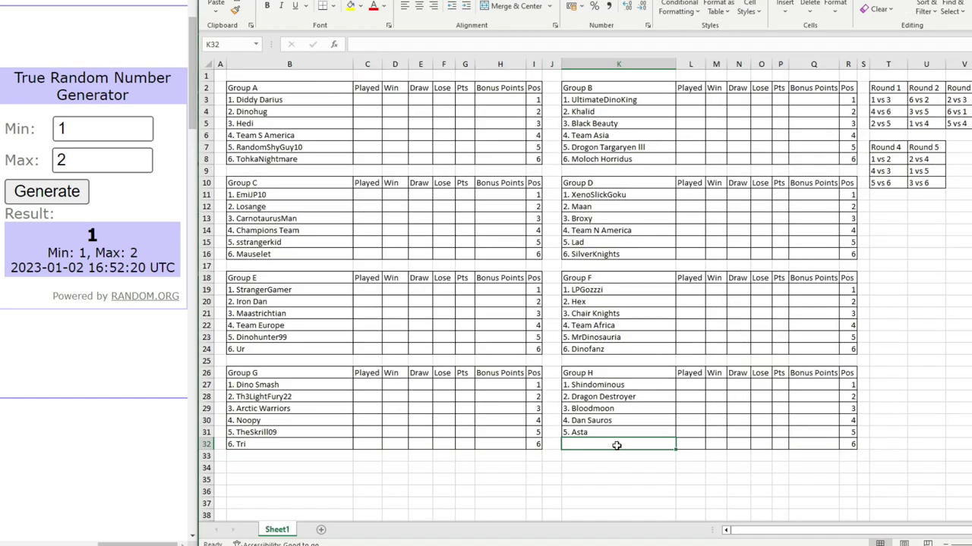
{"action": "type", "text": "6."}
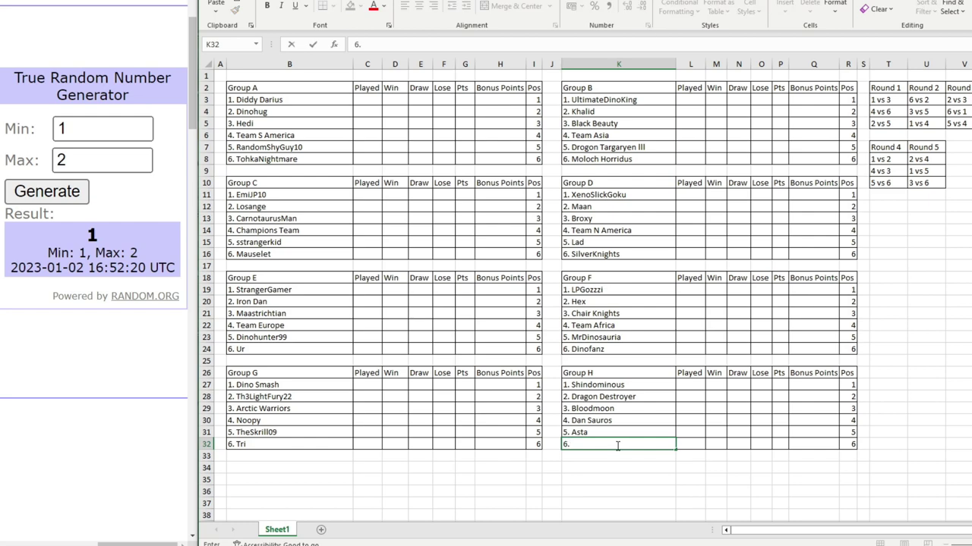
{"action": "key", "text": "ctrl+v"}
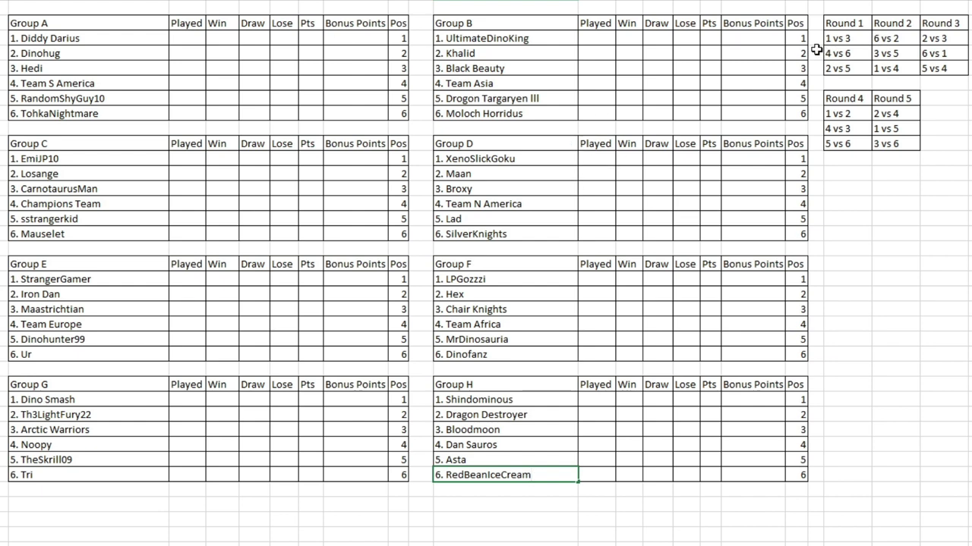
- Review the teams drawn into Group A and Group B by selecting individual team cells
{"action": "left_click", "coordinate": [88, 35]}
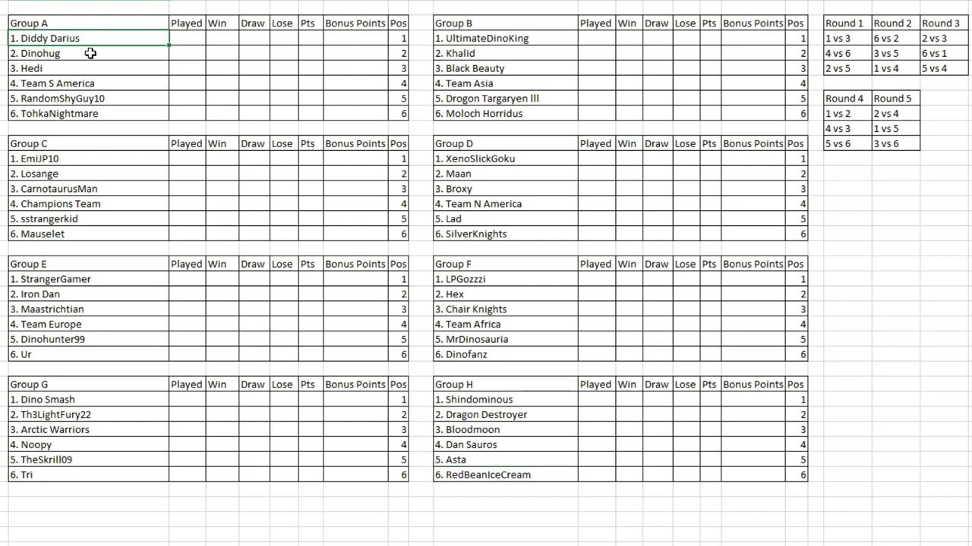
{"action": "left_click", "coordinate": [81, 68]}
{"action": "left_click", "coordinate": [529, 38]}
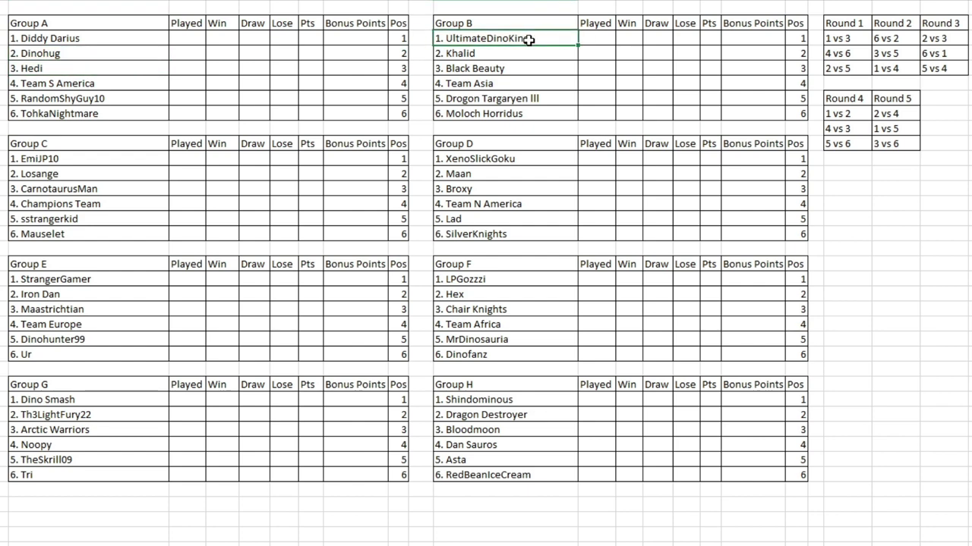
{"action": "left_click", "coordinate": [533, 73]}
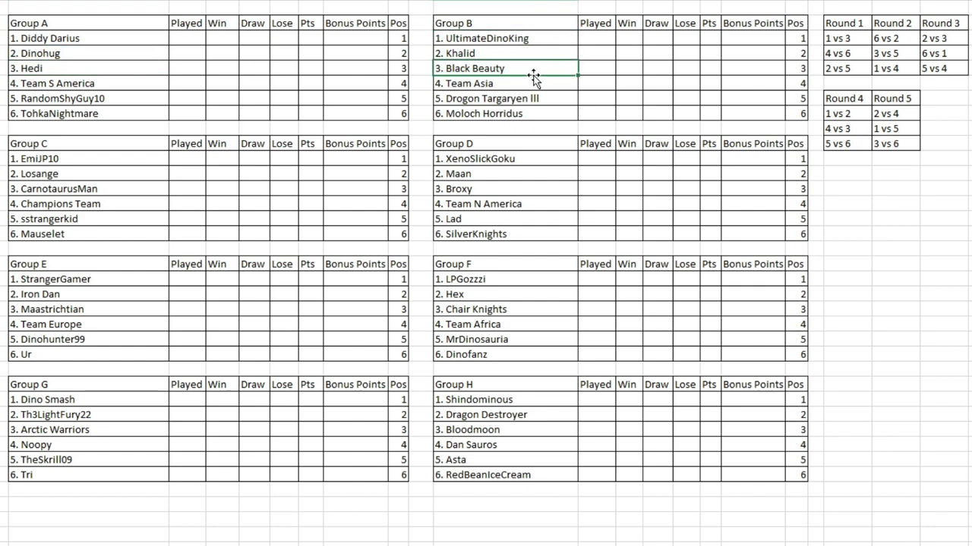
{"action": "left_click", "coordinate": [480, 53]}
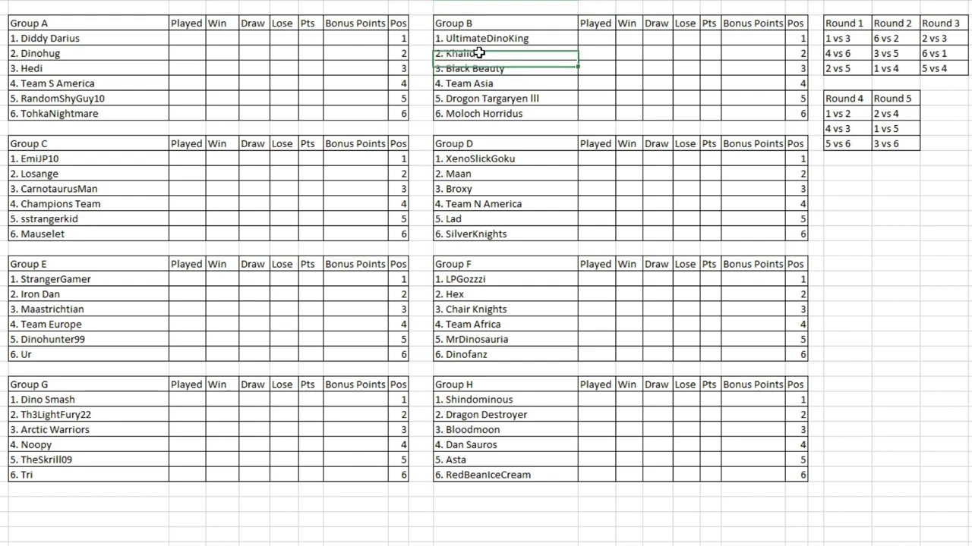
{"action": "left_click", "coordinate": [551, 98]}
{"action": "left_click", "coordinate": [122, 54]}
{"action": "left_click", "coordinate": [131, 94]}
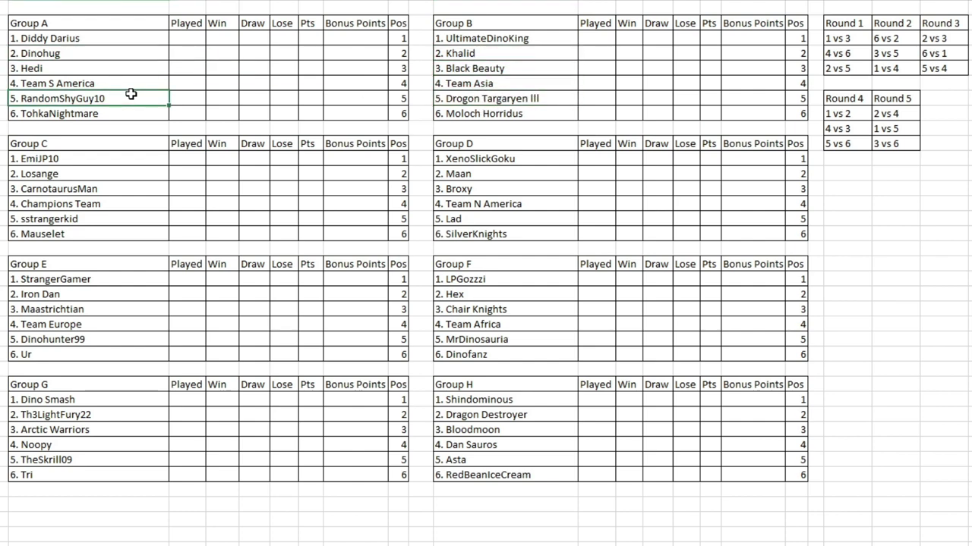
- Examine the teams drawn into Groups E, F, G and H, selecting notable teams in each group
{"action": "left_click", "coordinate": [110, 296]}
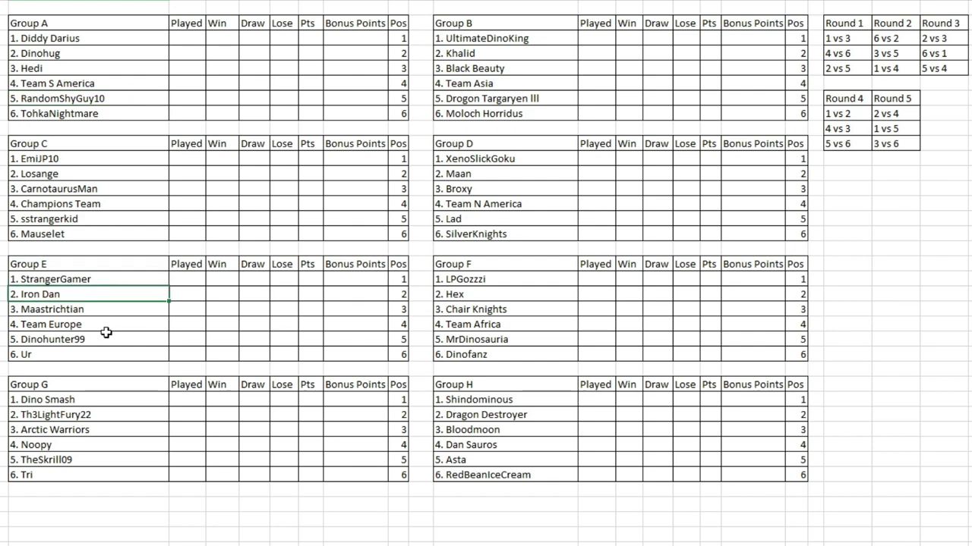
{"action": "left_click", "coordinate": [109, 335]}
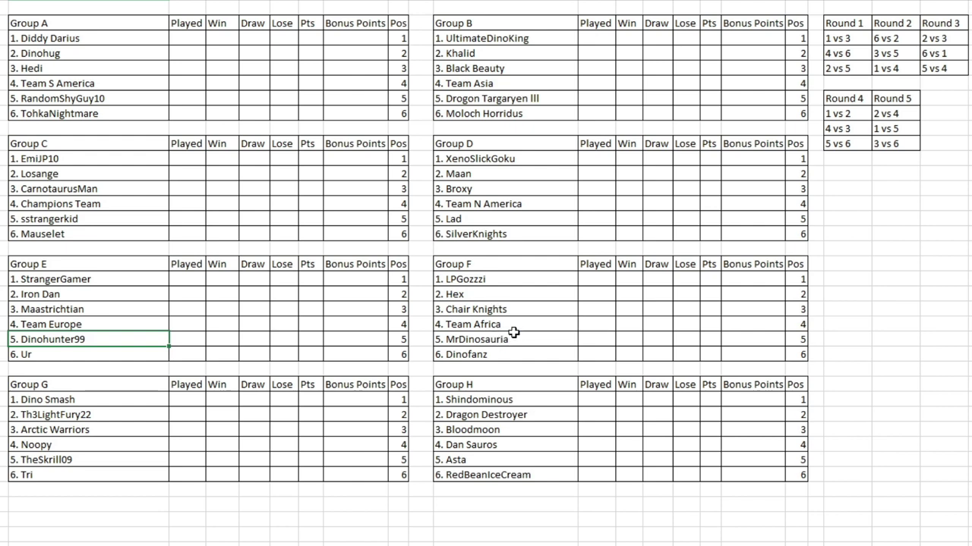
{"action": "left_click", "coordinate": [499, 281]}
{"action": "left_click", "coordinate": [502, 311]}
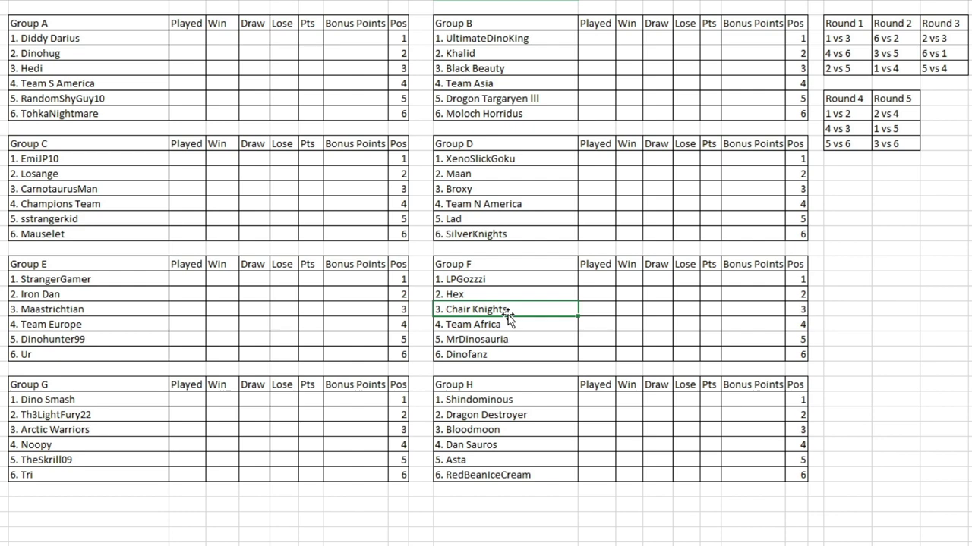
{"action": "left_click", "coordinate": [154, 401]}
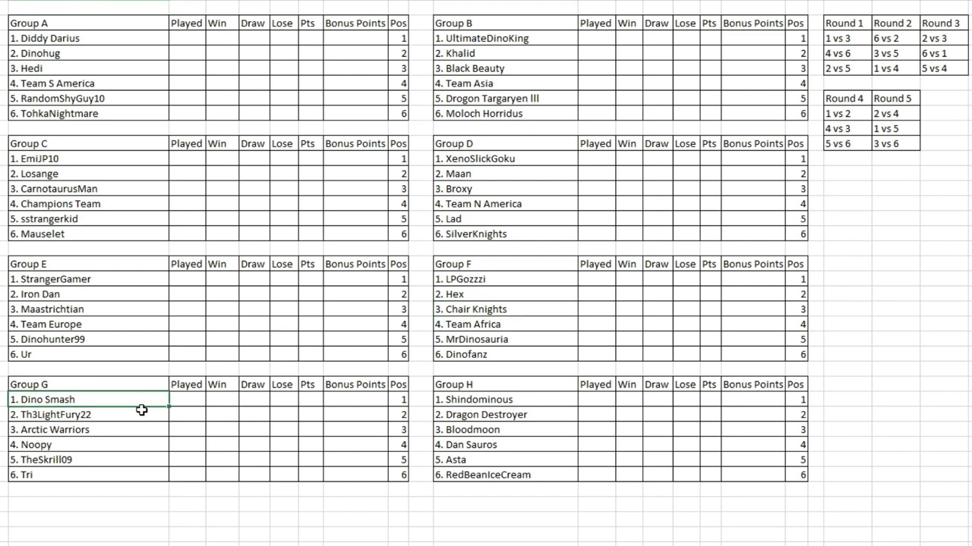
{"action": "left_click", "coordinate": [118, 427]}
{"action": "left_click", "coordinate": [472, 410]}
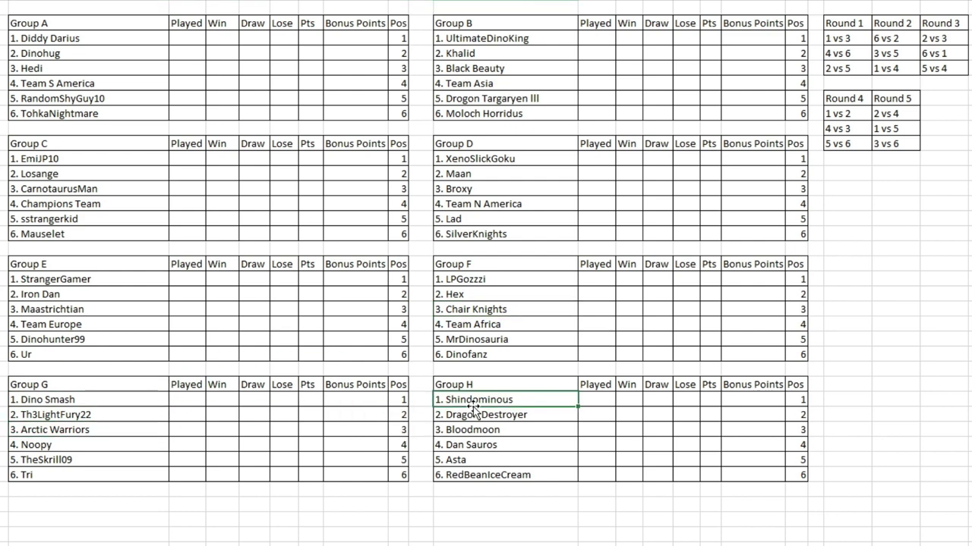
{"action": "left_click", "coordinate": [485, 429]}
{"action": "left_click", "coordinate": [550, 414]}
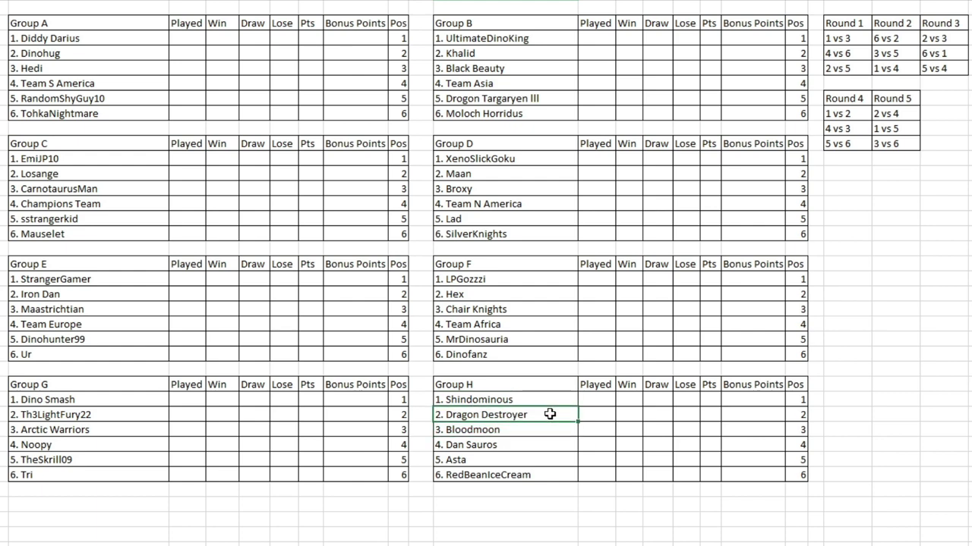
{"action": "left_click", "coordinate": [520, 461]}
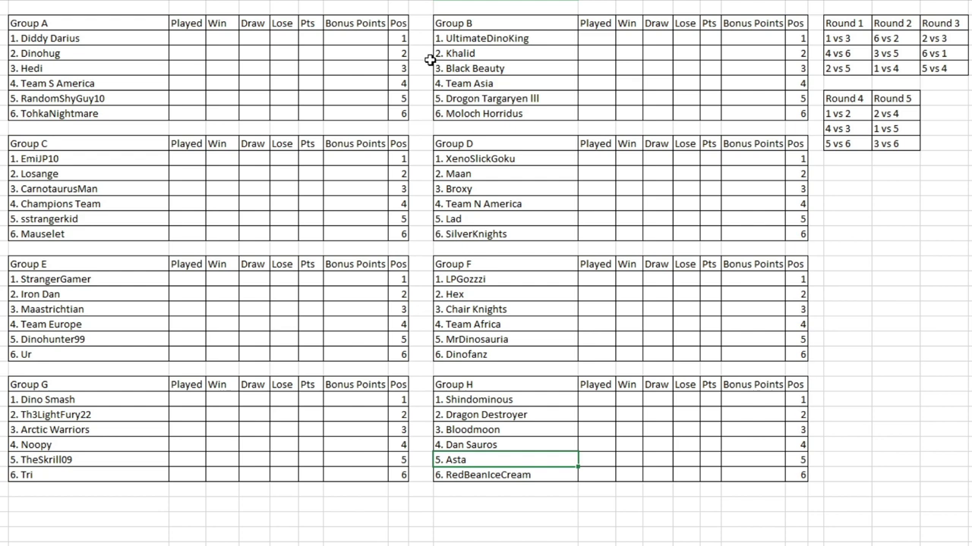
- Examine the teams drawn into Group D, selecting Maan and Lad
{"action": "left_click", "coordinate": [486, 173]}
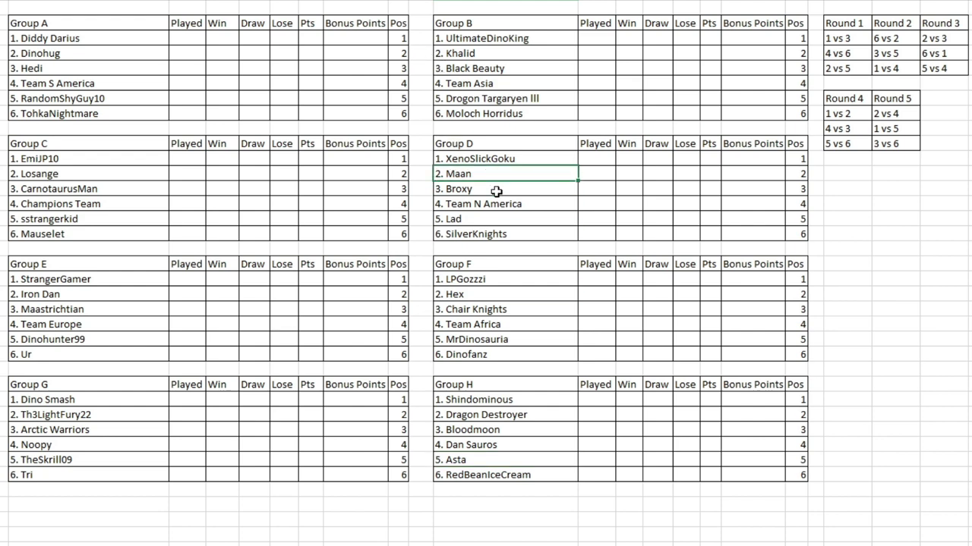
{"action": "left_click", "coordinate": [497, 223]}
{"action": "left_click", "coordinate": [479, 175]}
{"action": "left_click", "coordinate": [482, 220]}
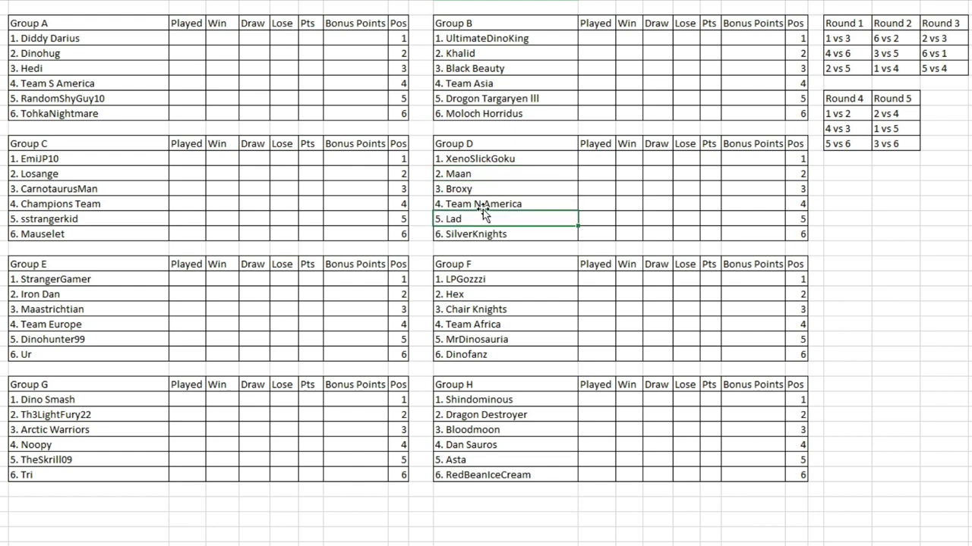
{"action": "left_click", "coordinate": [483, 184]}
{"action": "left_click", "coordinate": [487, 174]}
{"action": "left_click", "coordinate": [483, 221]}
{"action": "left_click", "coordinate": [482, 176]}
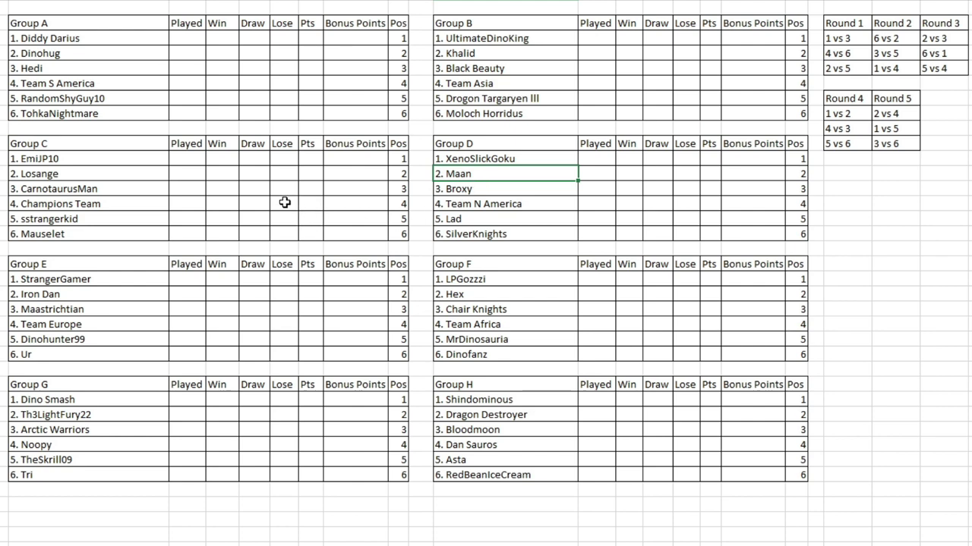
{"action": "left_click", "coordinate": [135, 165]}
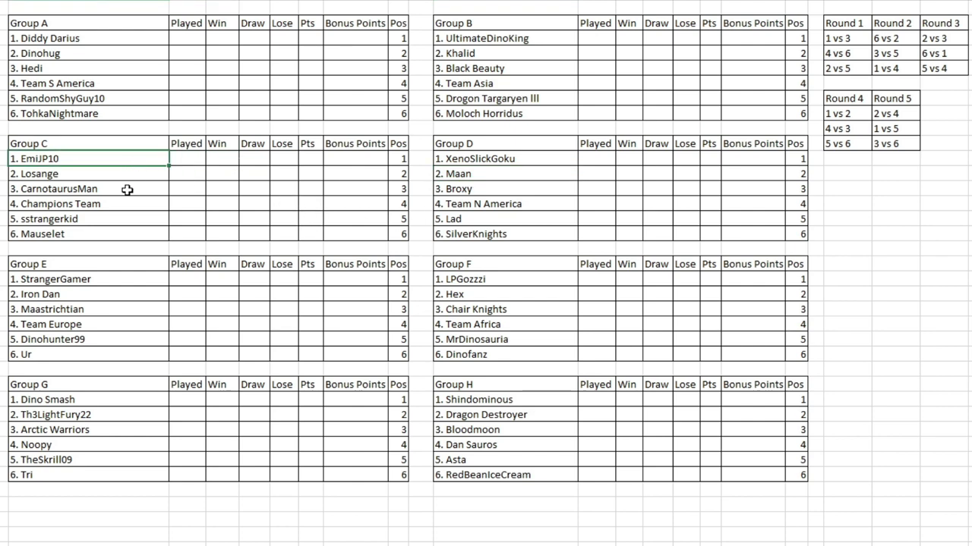
{"action": "left_click", "coordinate": [127, 190]}
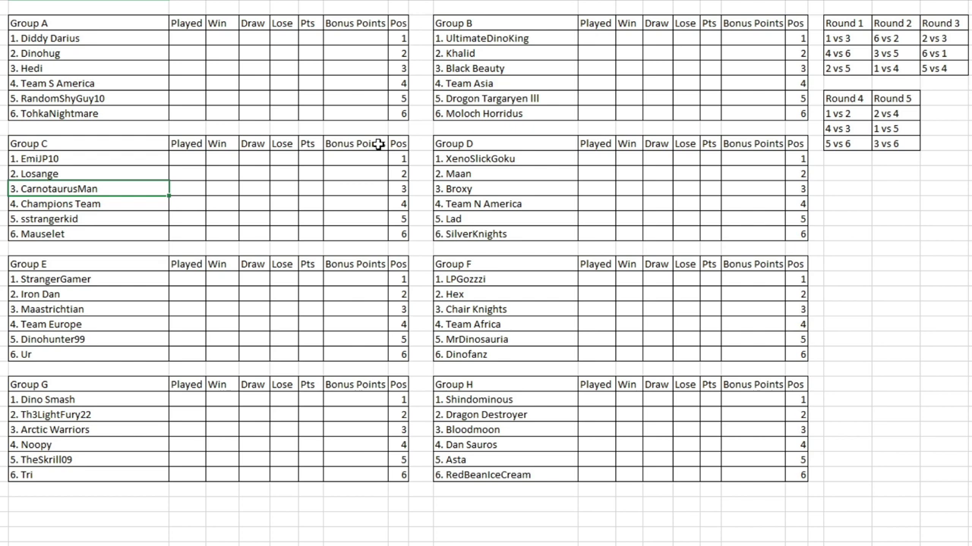
- Examine the Group E teams, selecting all six names and individual teams such as StrangerGamer, Dinohunter99 and Maastrichtian, ending on an empty cell
{"action": "left_click_drag", "start_coordinate": [101, 279], "coordinate": [104, 351]}
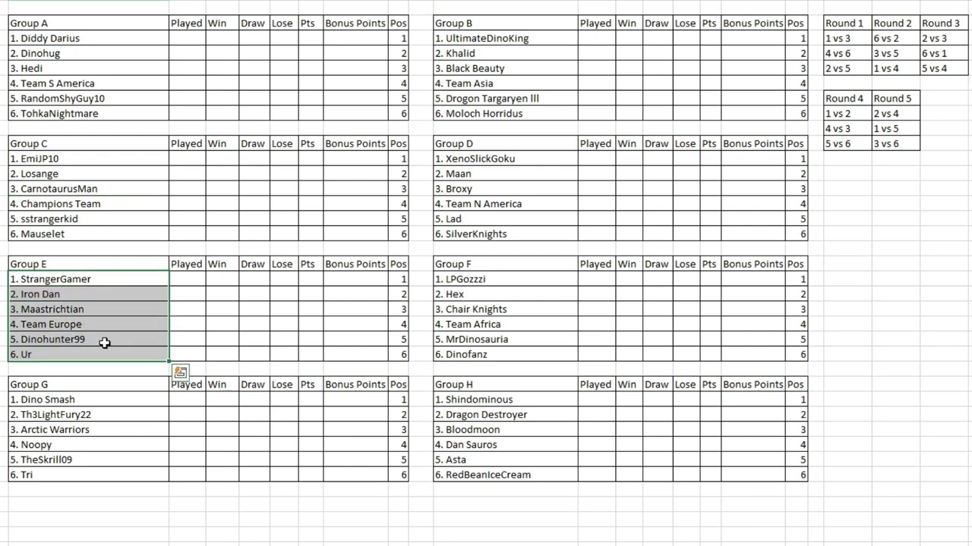
{"action": "left_click", "coordinate": [90, 304]}
{"action": "left_click", "coordinate": [89, 295]}
{"action": "left_click", "coordinate": [101, 326]}
{"action": "left_click", "coordinate": [140, 277]}
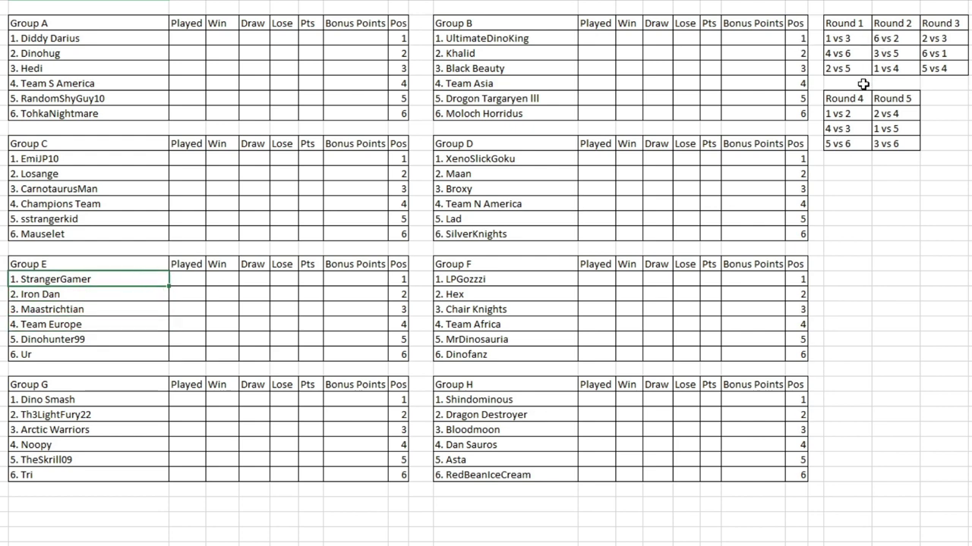
{"action": "left_click", "coordinate": [92, 339]}
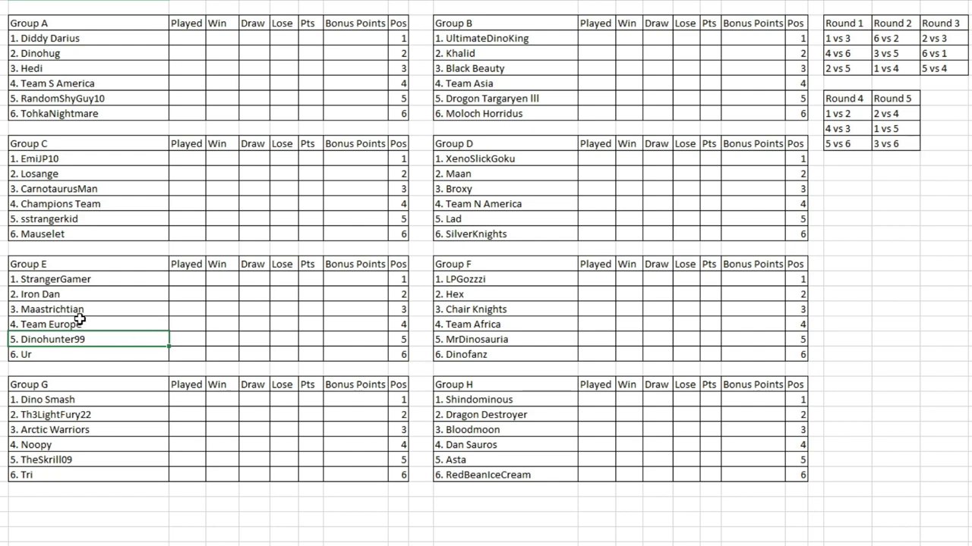
{"action": "left_click", "coordinate": [92, 280]}
{"action": "left_click", "coordinate": [118, 312]}
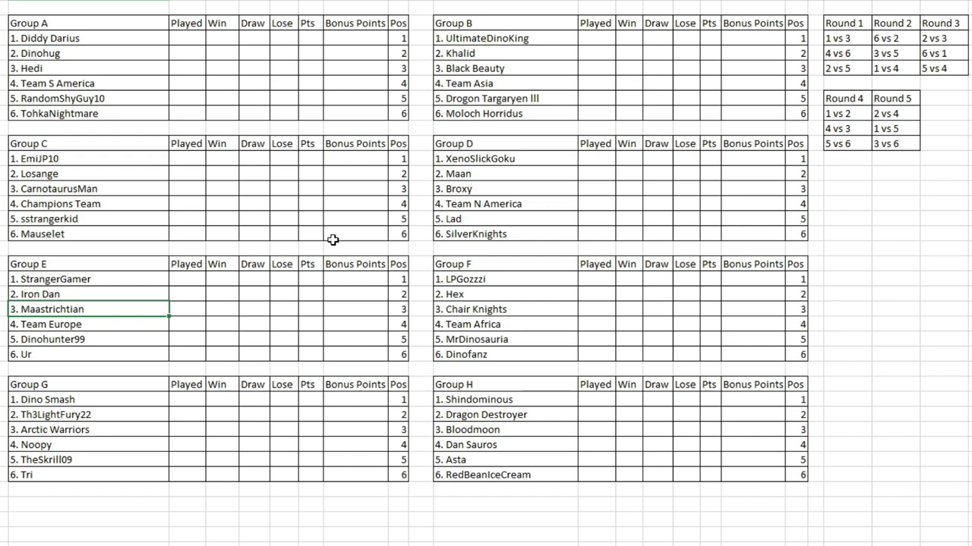
{"action": "left_click", "coordinate": [372, 160]}
{"action": "left_click", "coordinate": [423, 125]}
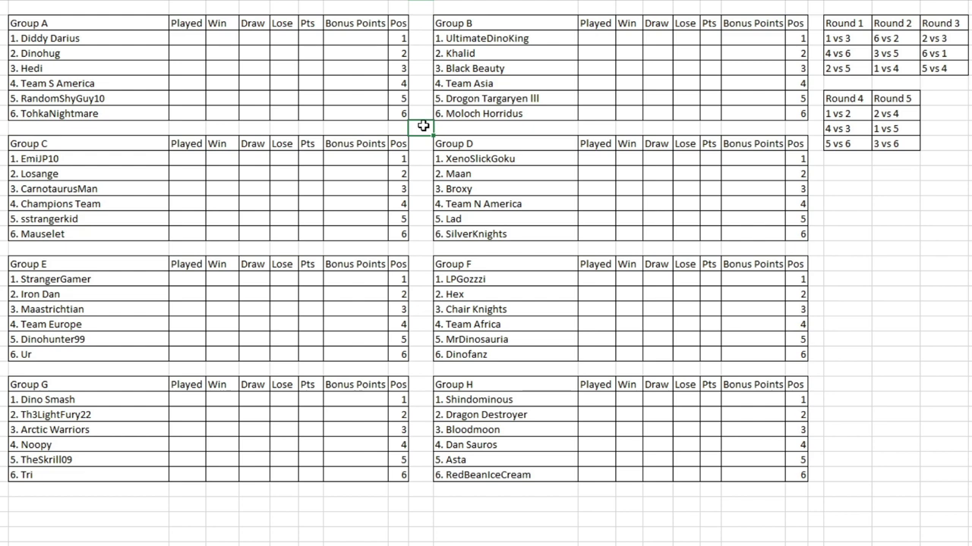